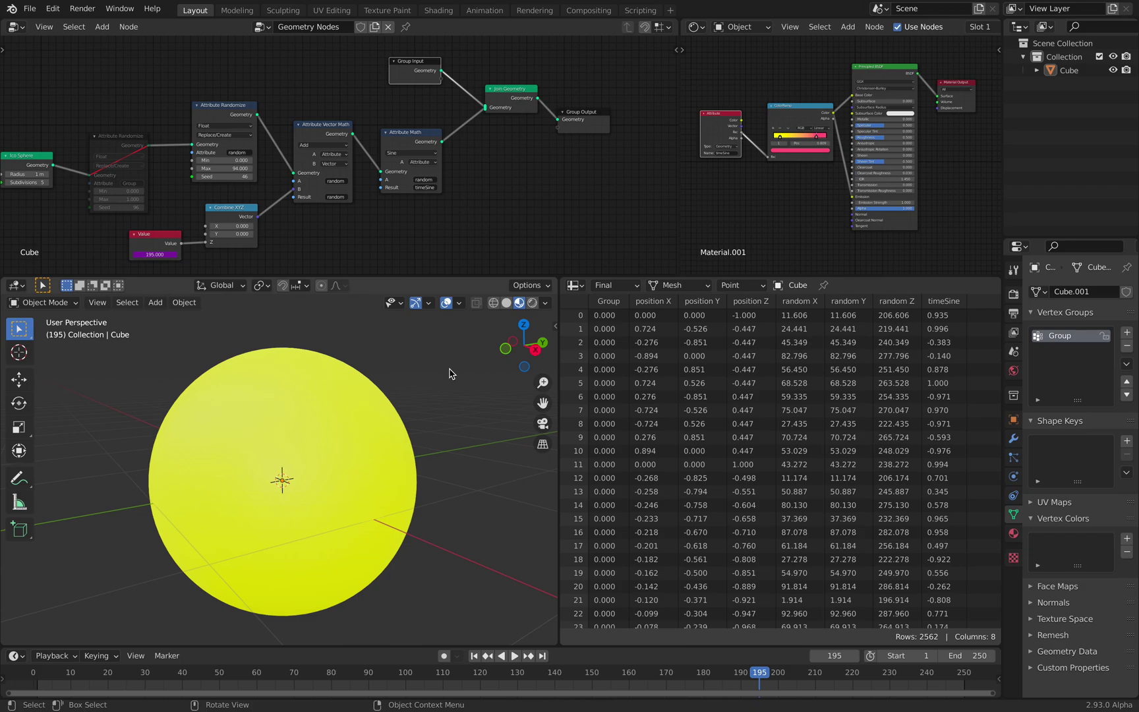
# Nudge the Value node slightly upward beside the Combine XYZ node in the geometry node tree
pyautogui.moveTo(444, 398); pyautogui.dragTo(422, 402, button='middle')
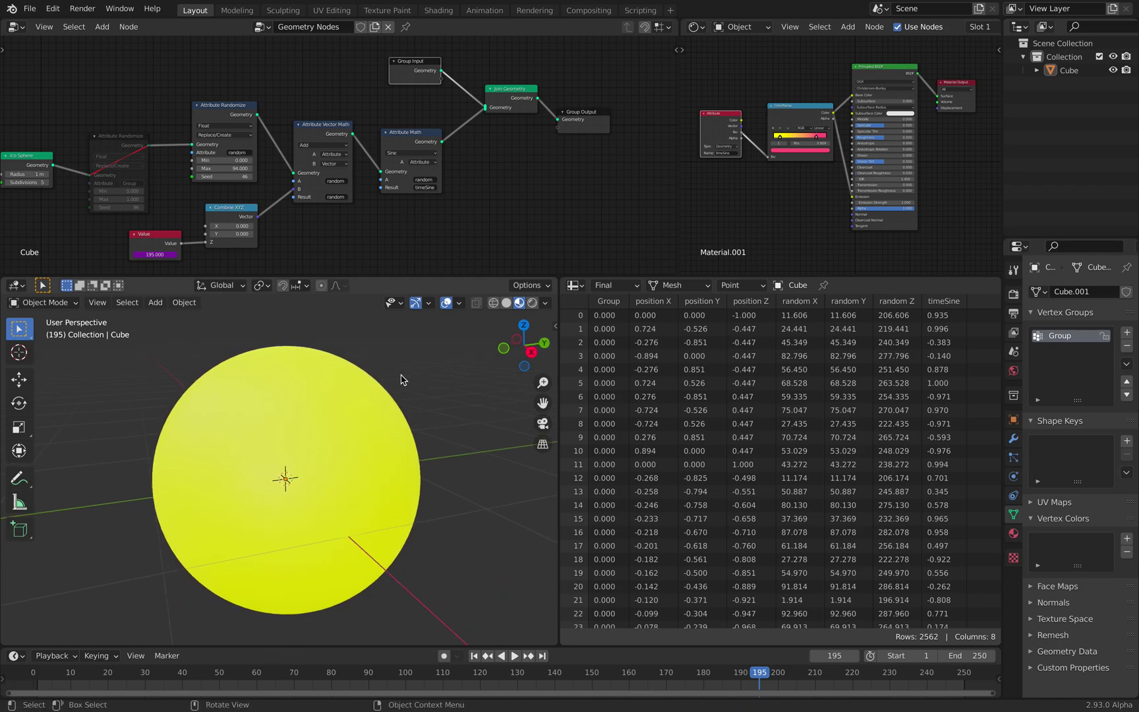
pyautogui.moveTo(311, 223); pyautogui.dragTo(307, 222, button='middle')
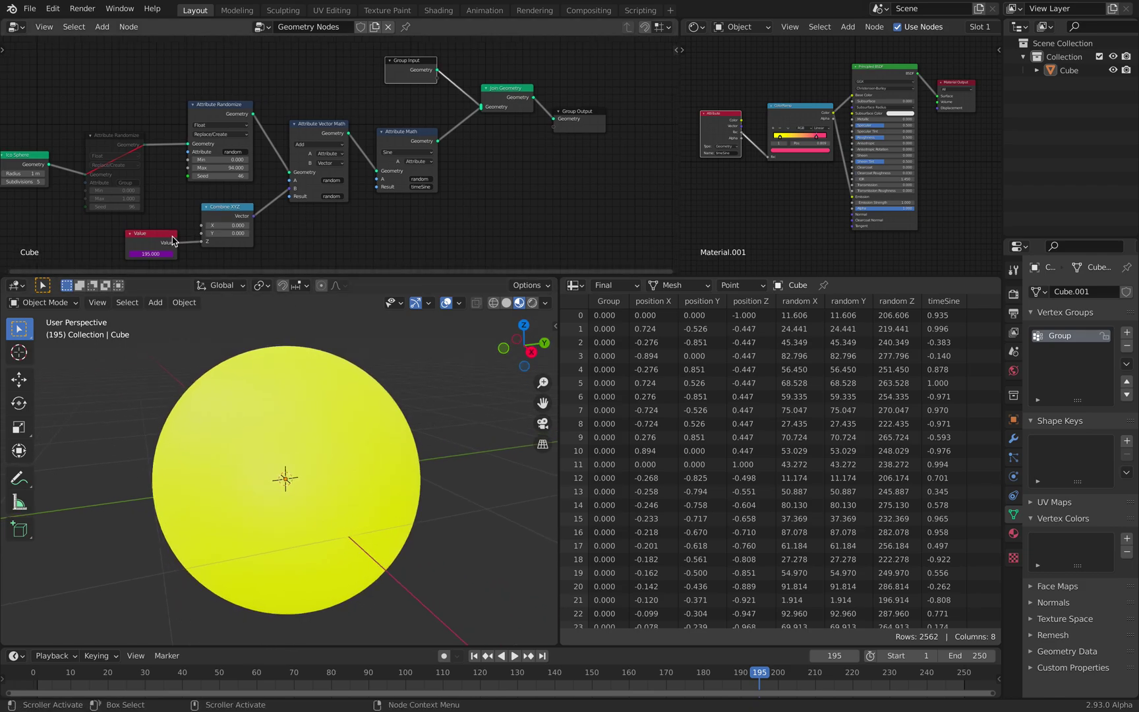
pyautogui.moveTo(165, 238); pyautogui.dragTo(165, 228)
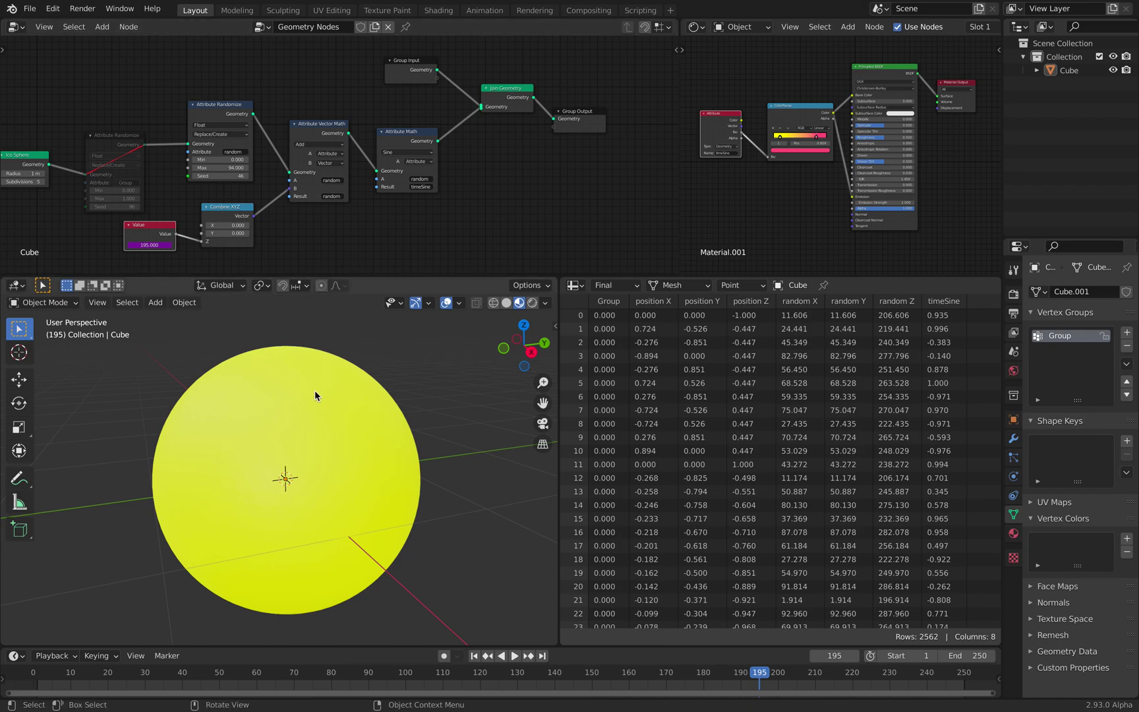
# Switch the 3D viewport to rendered shading and play the animation briefly to preview the sphere's colour pattern
pyautogui.moveTo(396, 459)
pyautogui.mouseDown(button='middle')
pyautogui.moveTo(368, 437)
pyautogui.moveTo(382, 448)
pyautogui.mouseUp(button='middle')
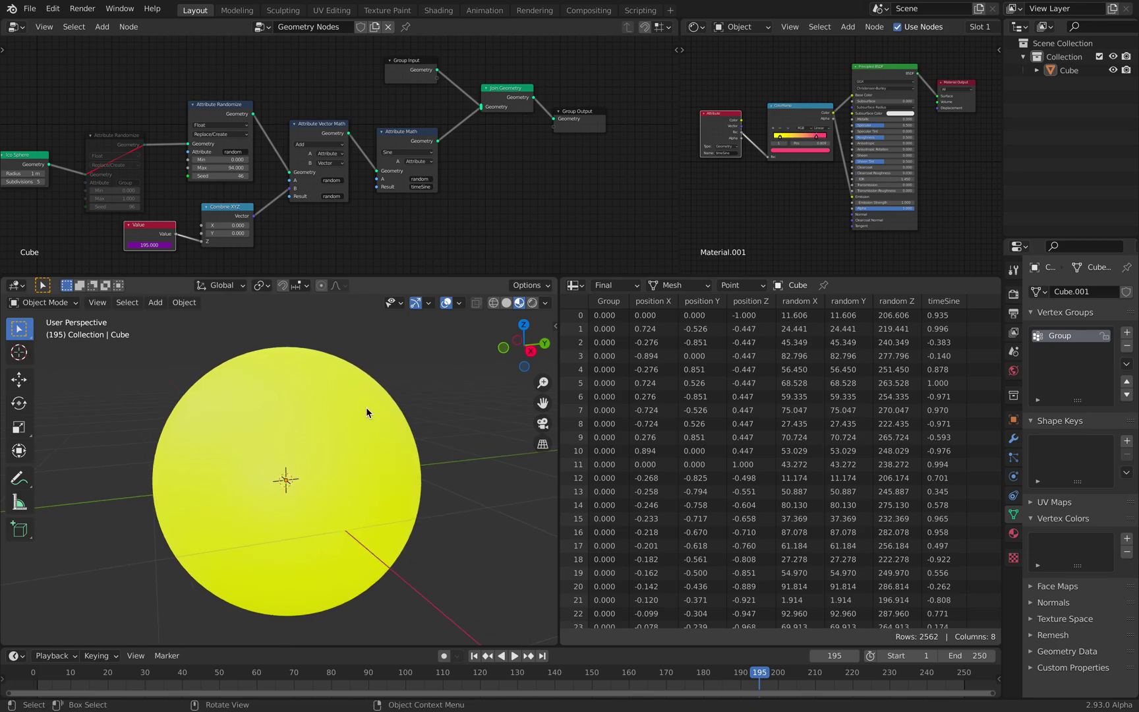
pyautogui.click(532, 303)
pyautogui.press('space')
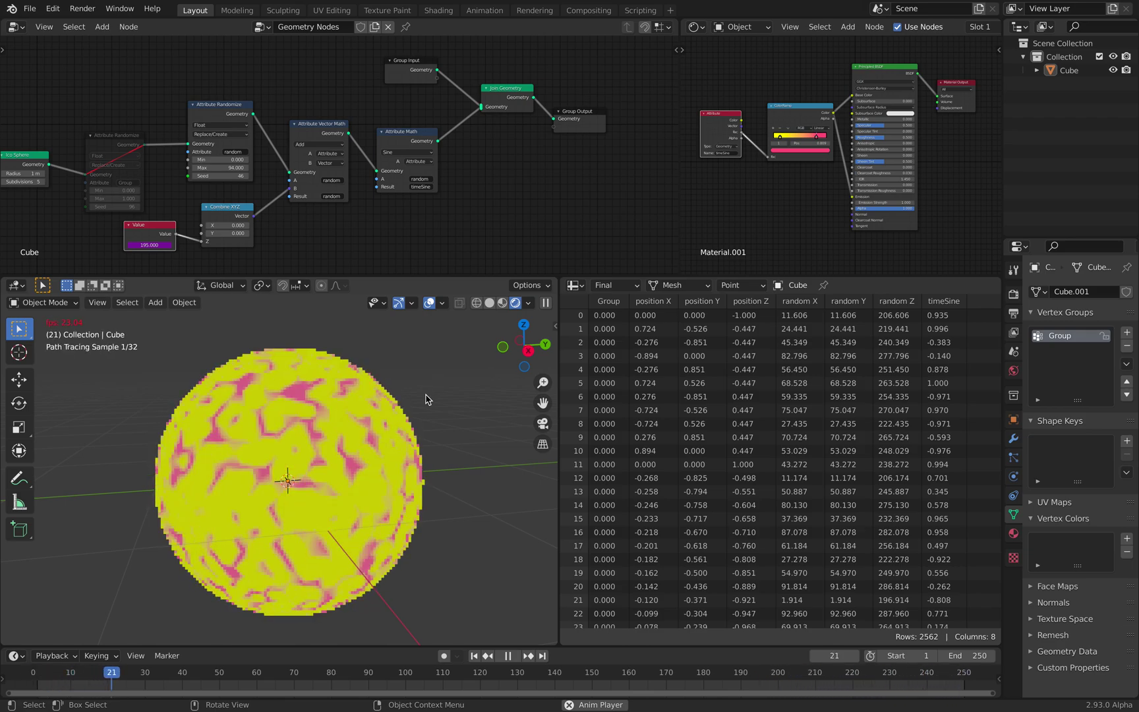
pyautogui.press('space')
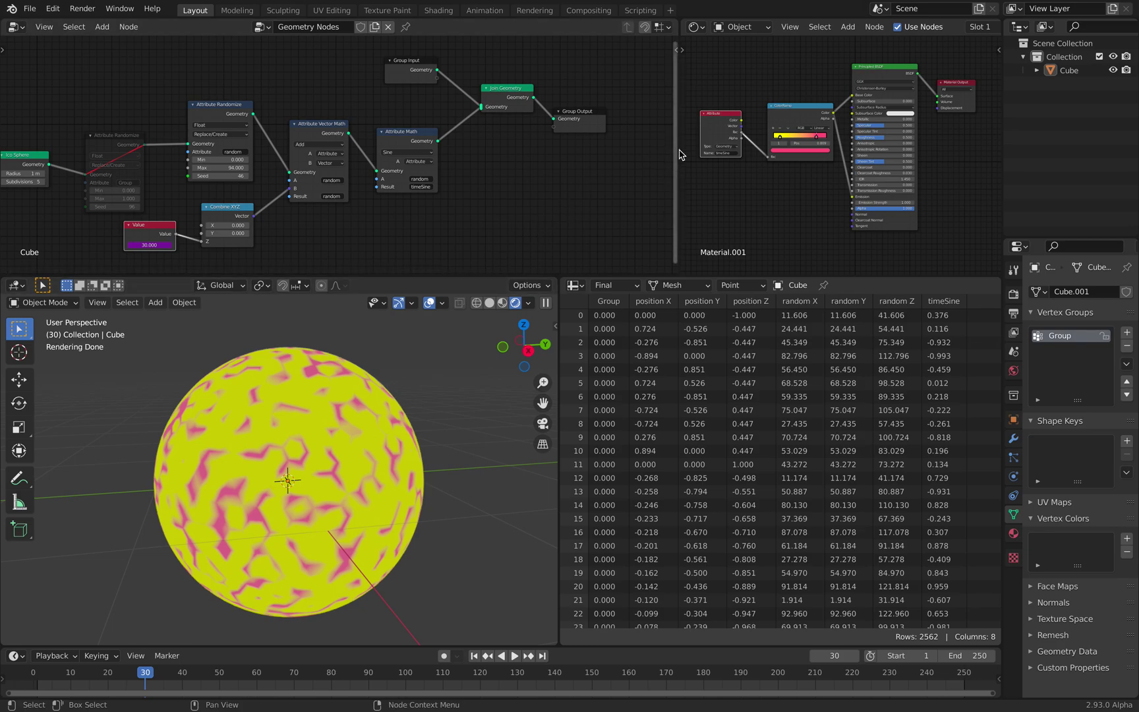
# Widen the shader editor and move the Attribute node slightly closer to the ColorRamp node
pyautogui.moveTo(679, 150); pyautogui.dragTo(689, 150)
pyautogui.scroll(4, 361, 389)
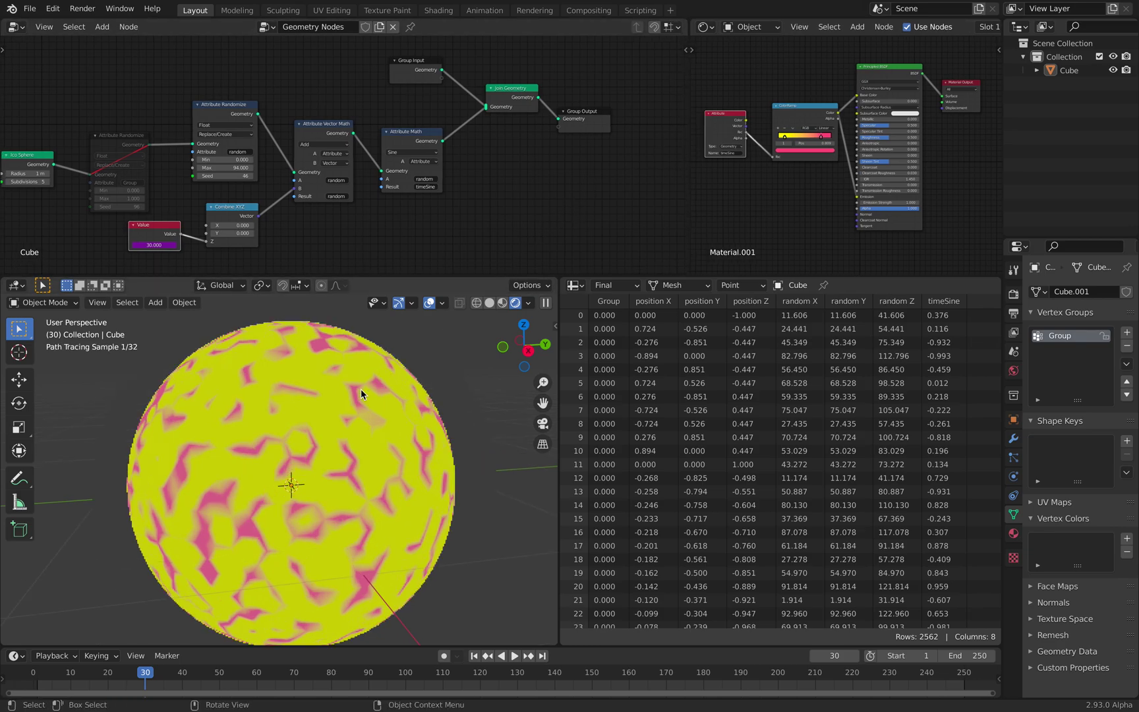
pyautogui.scroll(1, 687, 114)
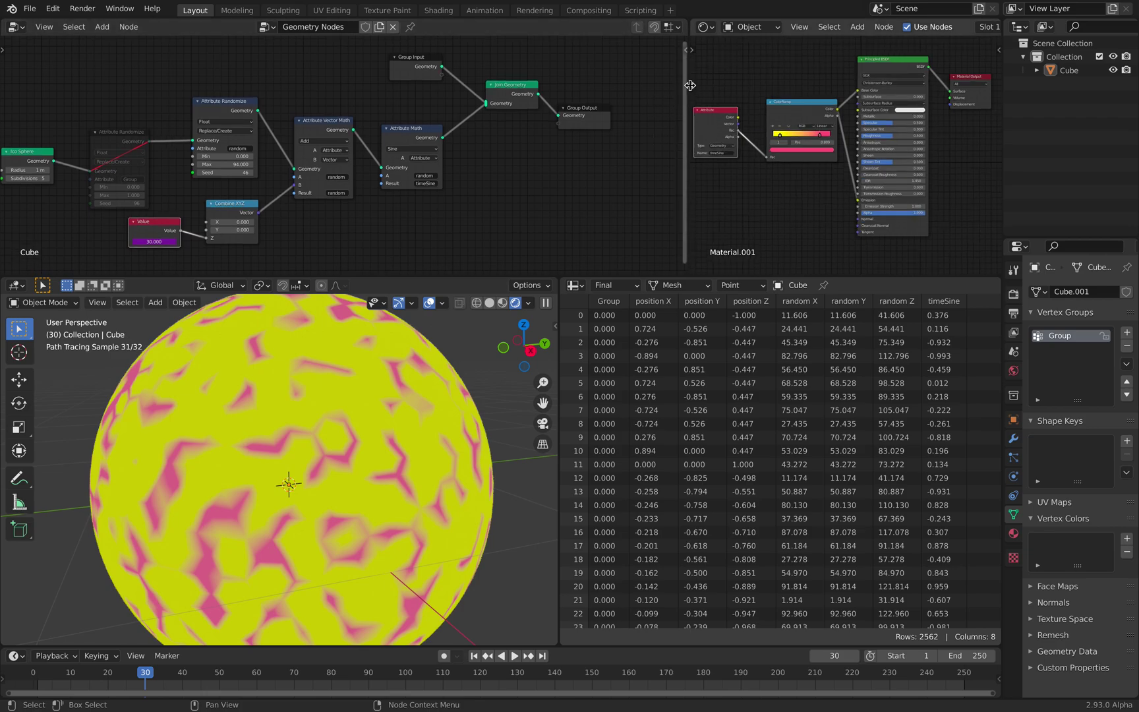
pyautogui.moveTo(686, 106); pyautogui.dragTo(632, 91)
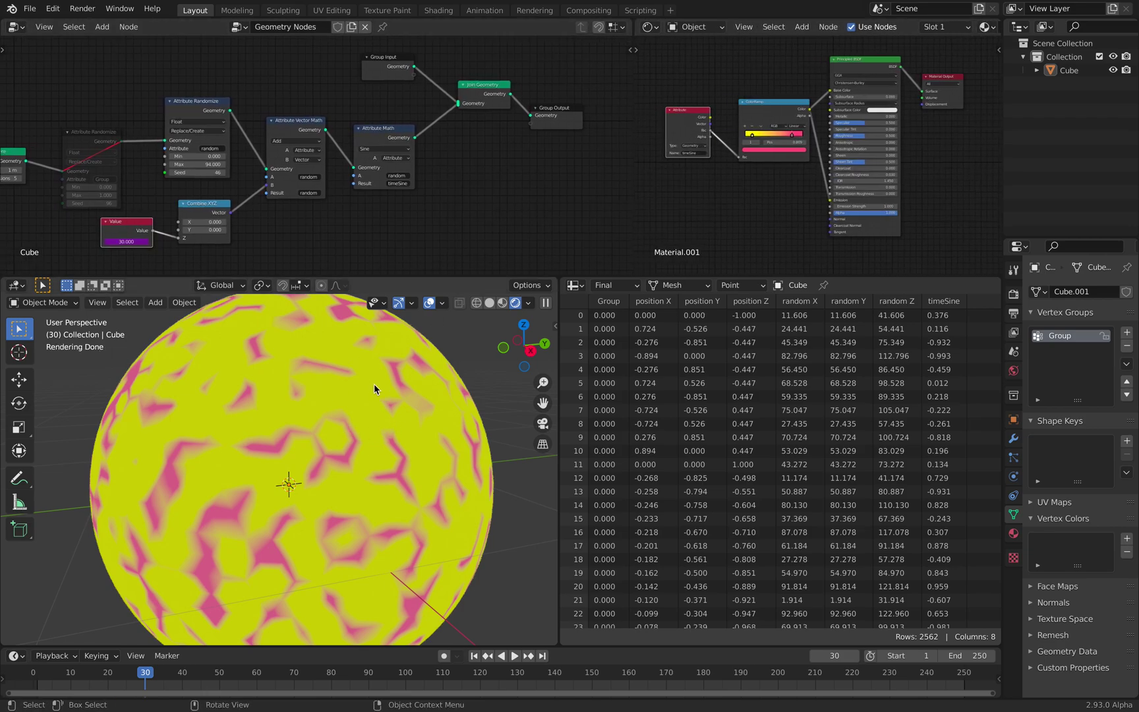
pyautogui.scroll(3, 692, 142)
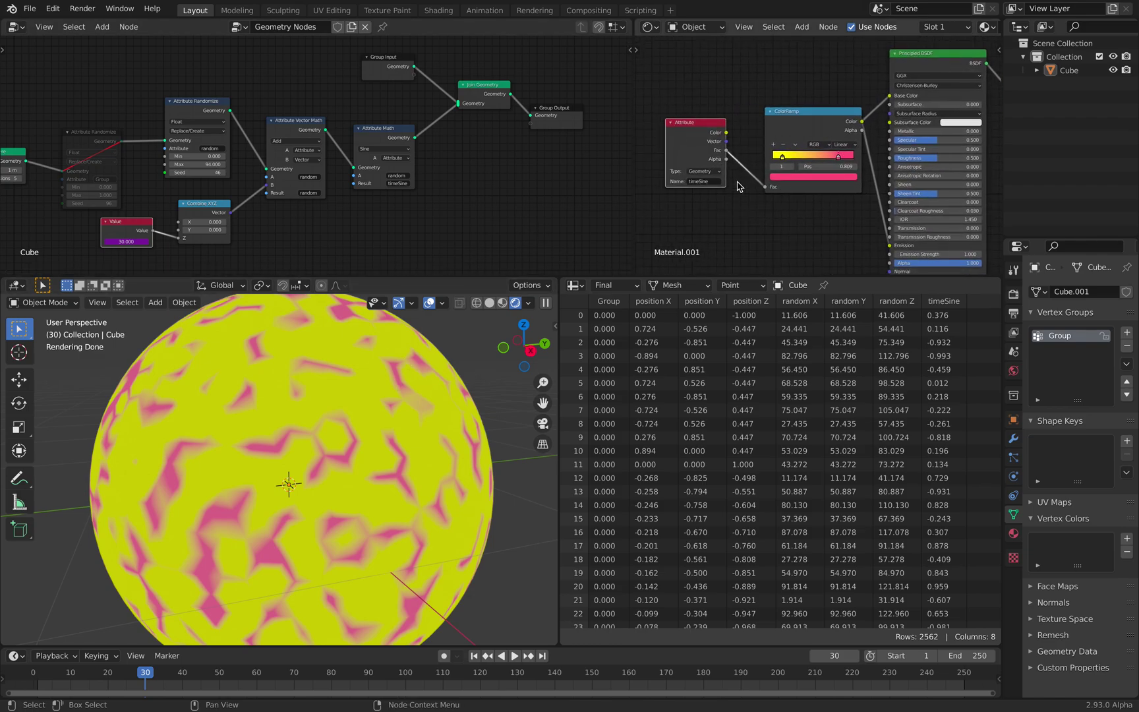
pyautogui.moveTo(683, 129); pyautogui.dragTo(699, 122)
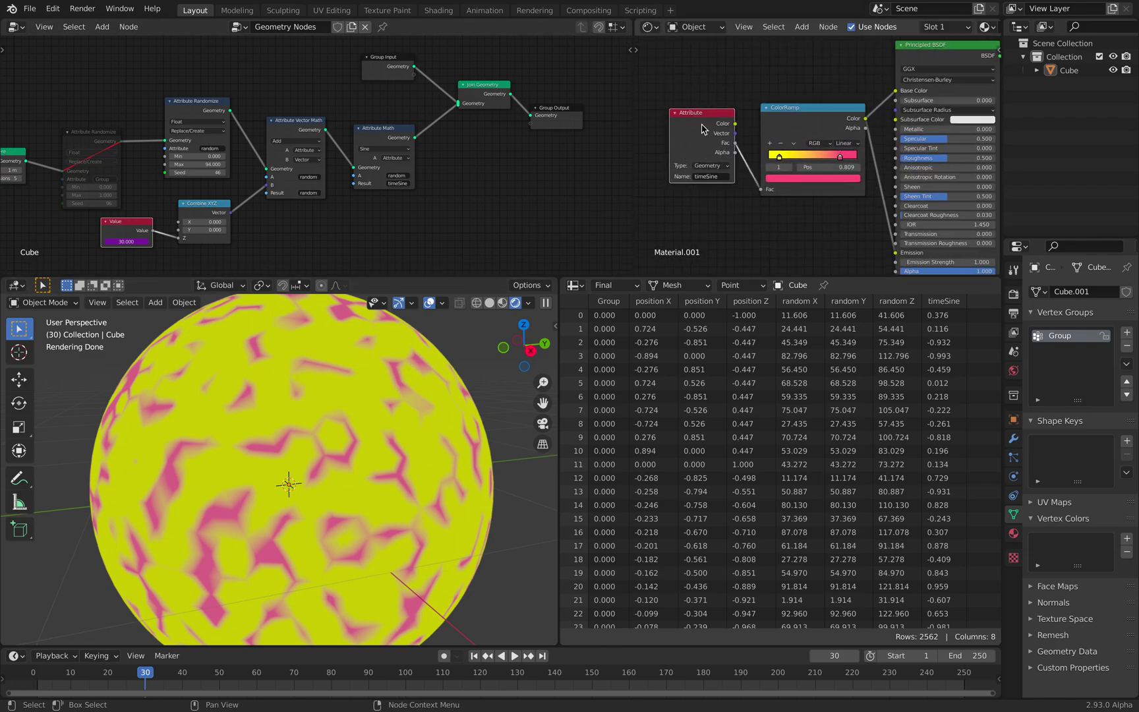
pyautogui.scroll(-3, 798, 122)
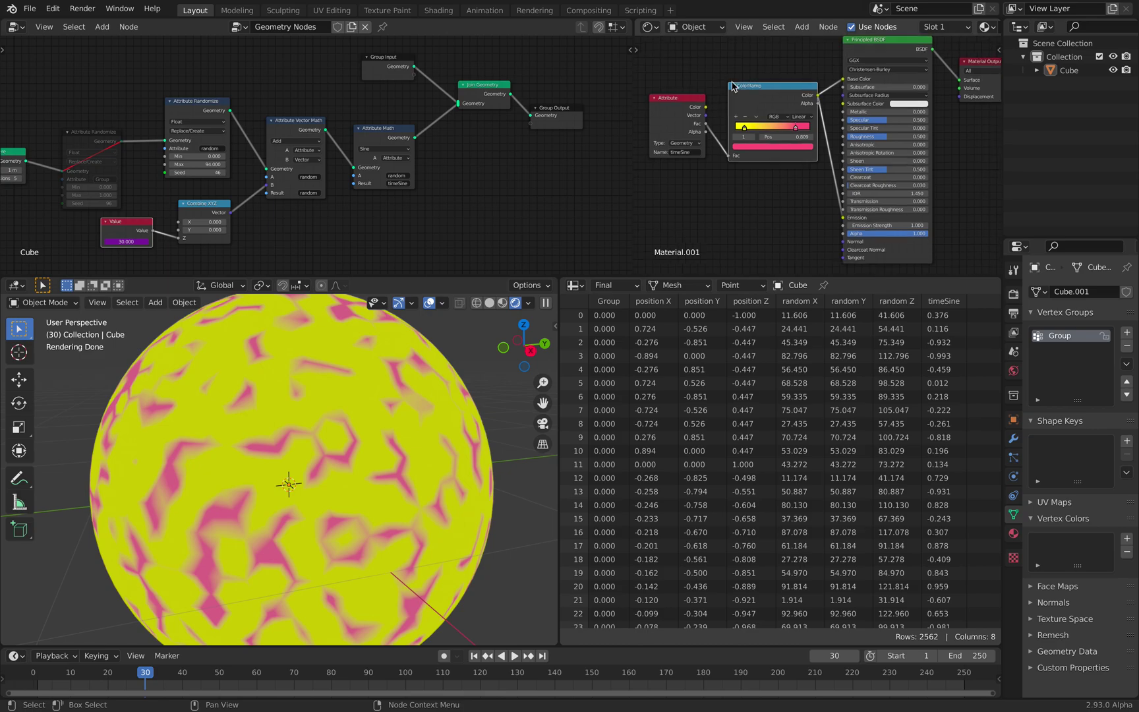
# Show the splash screen to check the program version, and close it
pyautogui.click(12, 9)
pyautogui.click(21, 23)
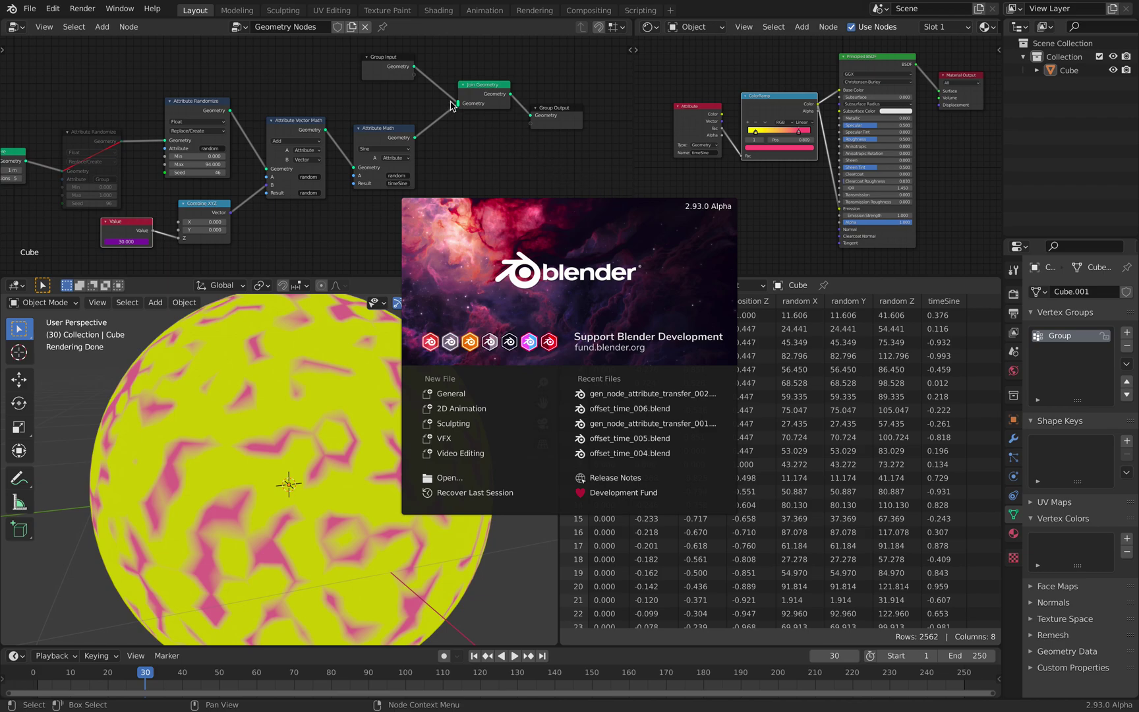
pyautogui.click(474, 63)
# Rearrange the Join Geometry, Group Output and Group Input nodes closer to the Attribute Math node
pyautogui.moveTo(486, 87); pyautogui.dragTo(472, 90)
pyautogui.moveTo(547, 110); pyautogui.dragTo(529, 113)
pyautogui.moveTo(392, 59); pyautogui.dragTo(388, 73)
pyautogui.moveTo(404, 115); pyautogui.dragTo(412, 117, button='middle')
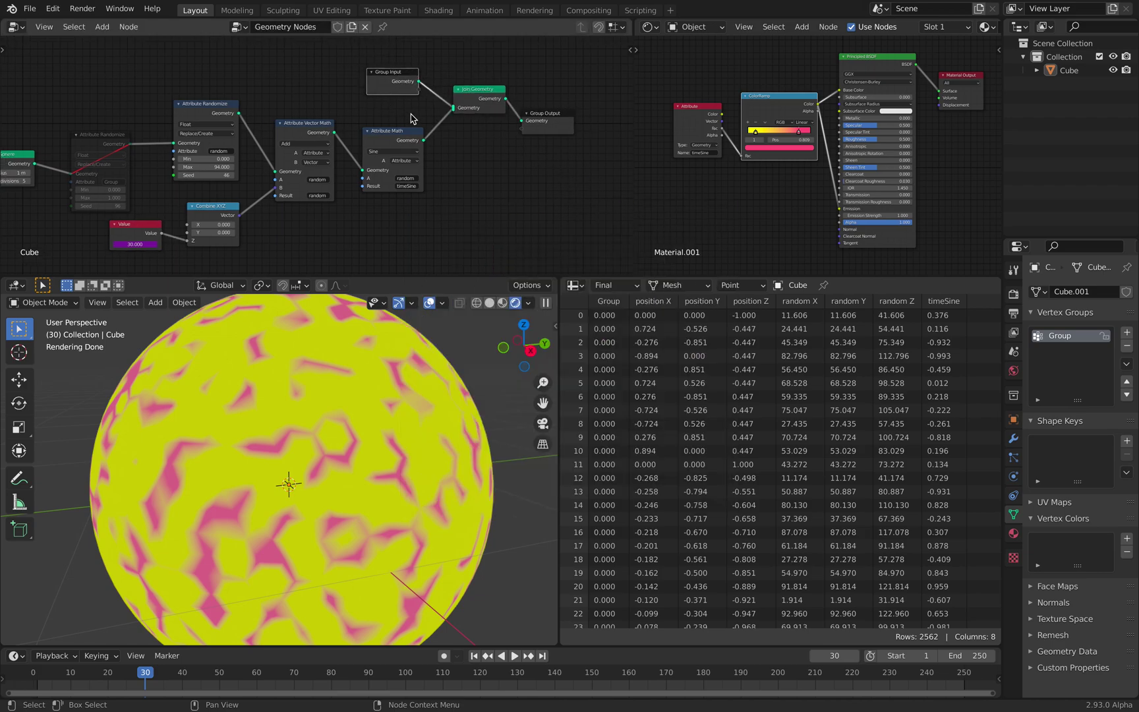
# Widen the geometry node editor and move the muted Attribute Randomize and Ico Sphere nodes upward
pyautogui.moveTo(633, 169); pyautogui.dragTo(672, 170)
pyautogui.moveTo(399, 416); pyautogui.dragTo(438, 419, button='middle')
pyautogui.moveTo(330, 162); pyautogui.dragTo(369, 160, button='middle')
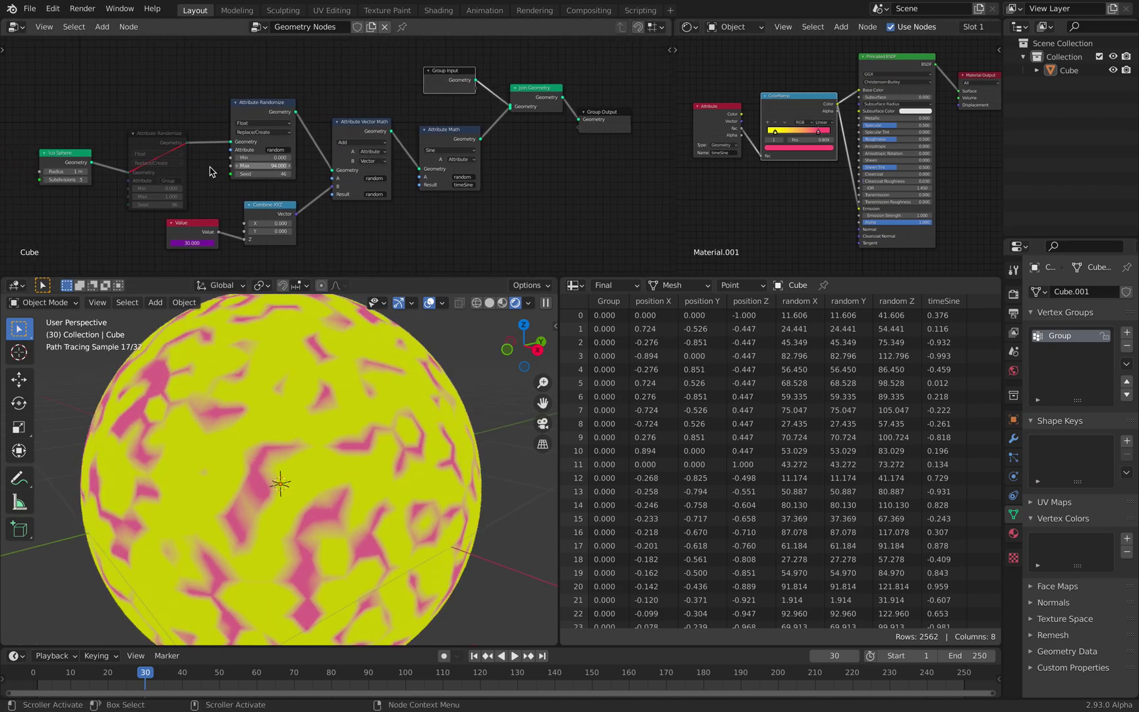
pyautogui.moveTo(153, 141); pyautogui.dragTo(151, 126)
pyautogui.moveTo(66, 156); pyautogui.dragTo(71, 143)
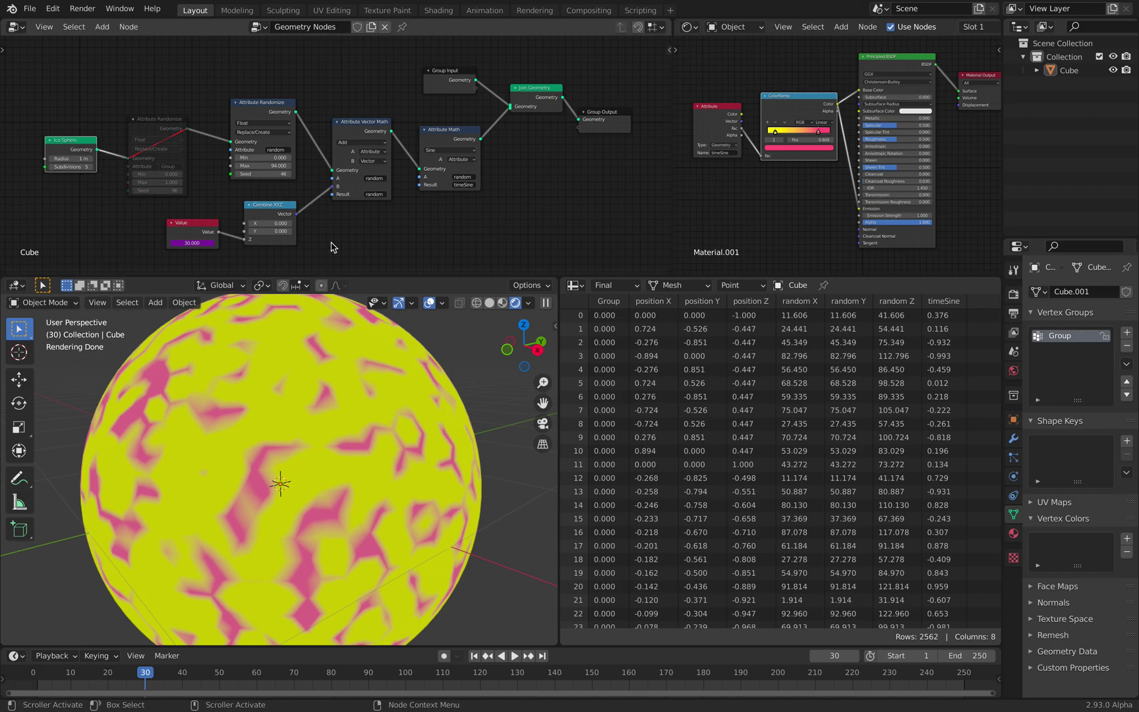
# Select the sphere object in the 3D viewport
pyautogui.moveTo(316, 399); pyautogui.dragTo(331, 394, button='middle')
pyautogui.click(330, 445)
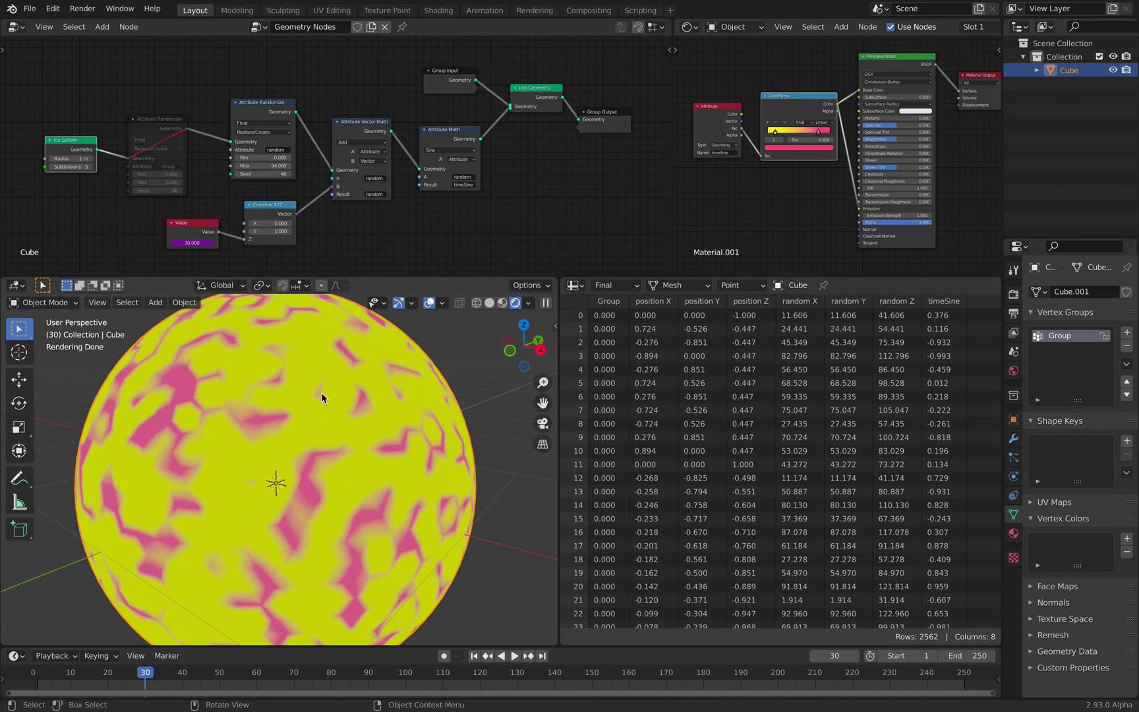
pyautogui.moveTo(309, 472)
pyautogui.mouseDown(button='middle')
pyautogui.moveTo(302, 450)
pyautogui.moveTo(253, 433)
pyautogui.mouseUp(button='middle')
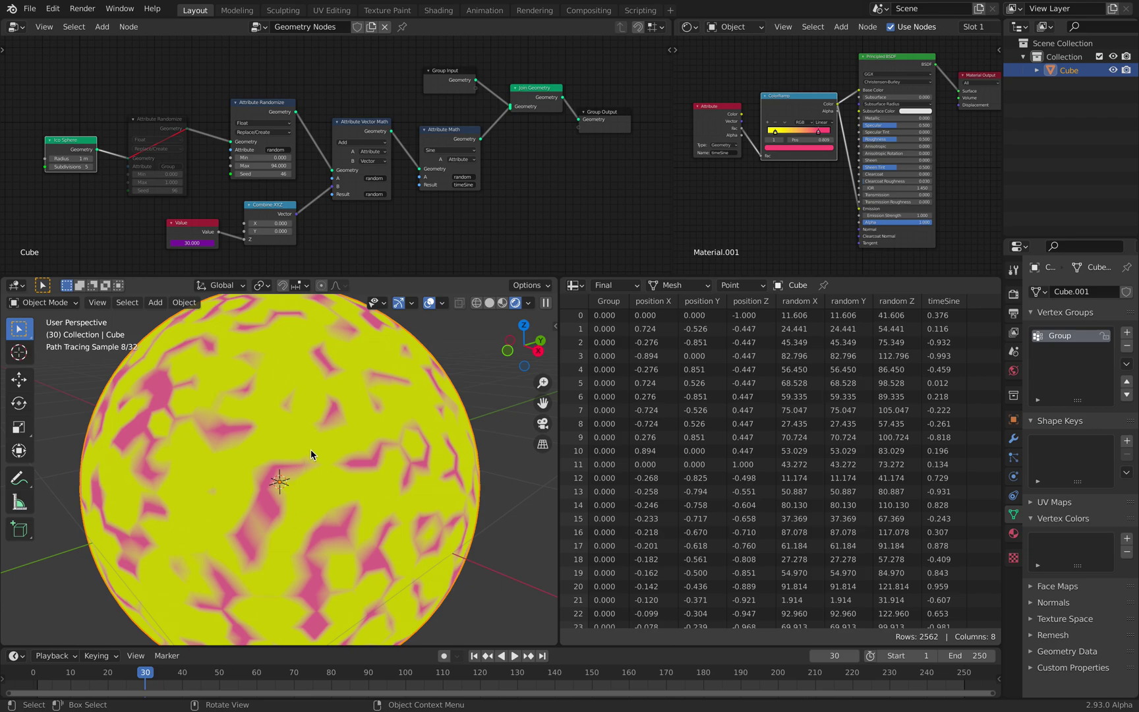
# Move the Ico Sphere node farther from the muted Attribute Randomize node
pyautogui.moveTo(188, 171); pyautogui.dragTo(256, 152, button='middle')
pyautogui.scroll(2, 255, 152)
pyautogui.moveTo(153, 124); pyautogui.dragTo(245, 135, button='middle')
pyautogui.scroll(3, 245, 135)
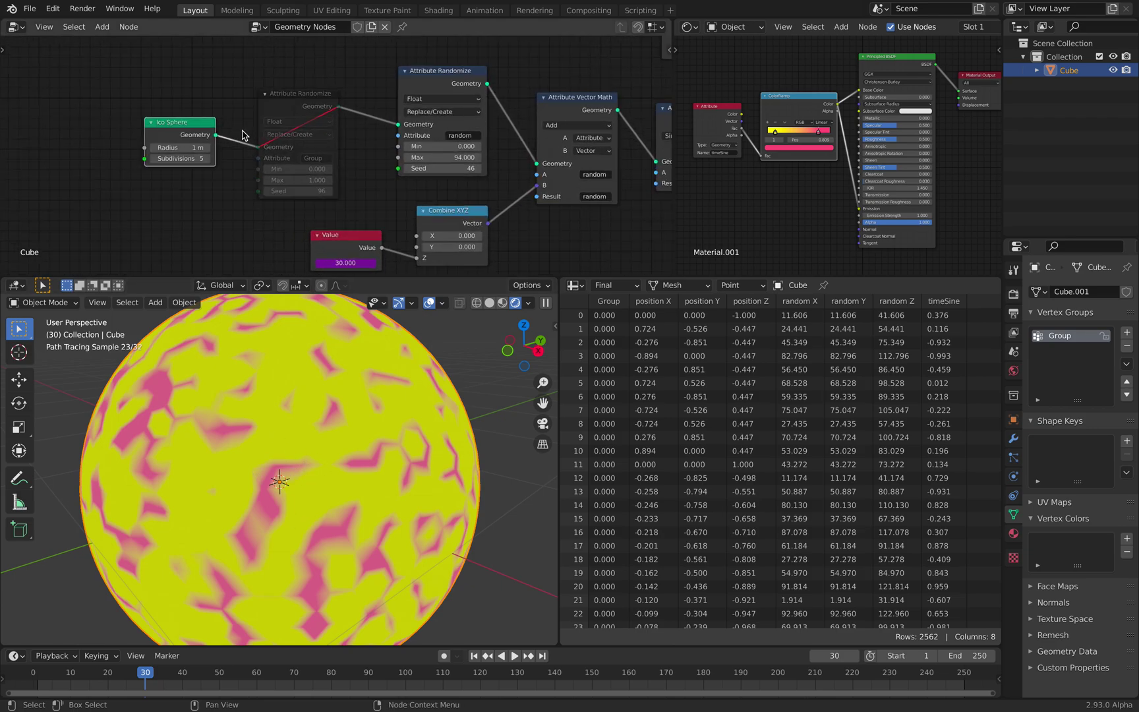
pyautogui.moveTo(156, 110); pyautogui.dragTo(136, 103)
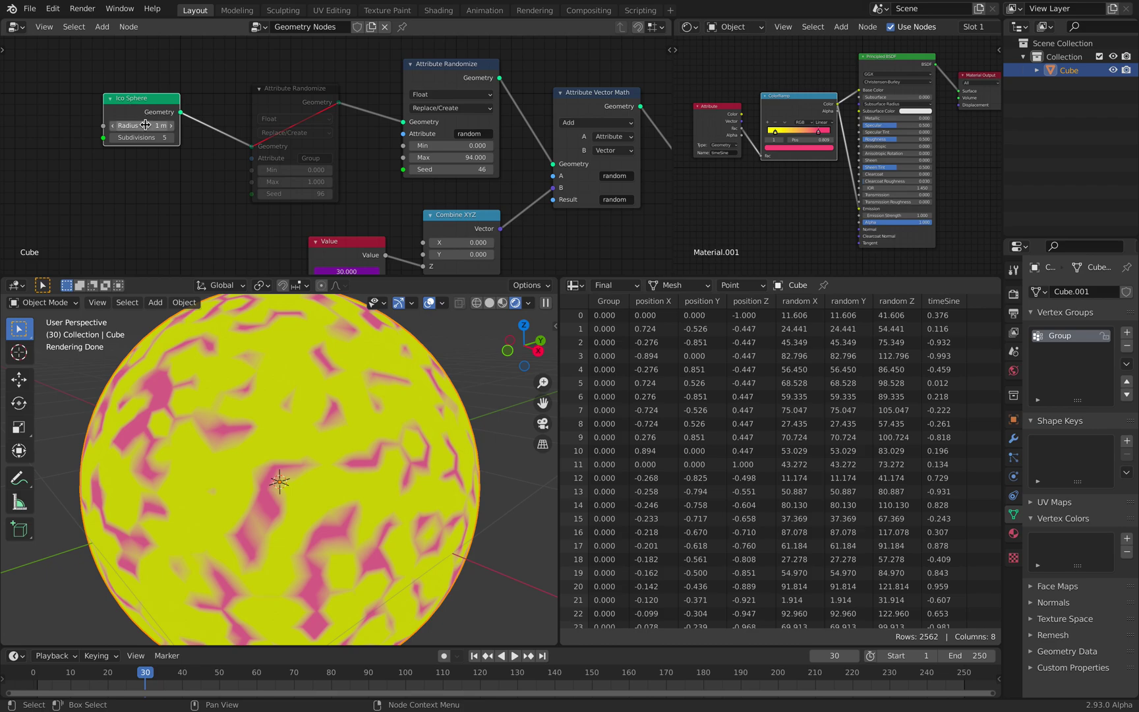
# Try 3 subdivisions on the Ico Sphere node and settle on 4
pyautogui.click(114, 137)
pyautogui.click(114, 138)
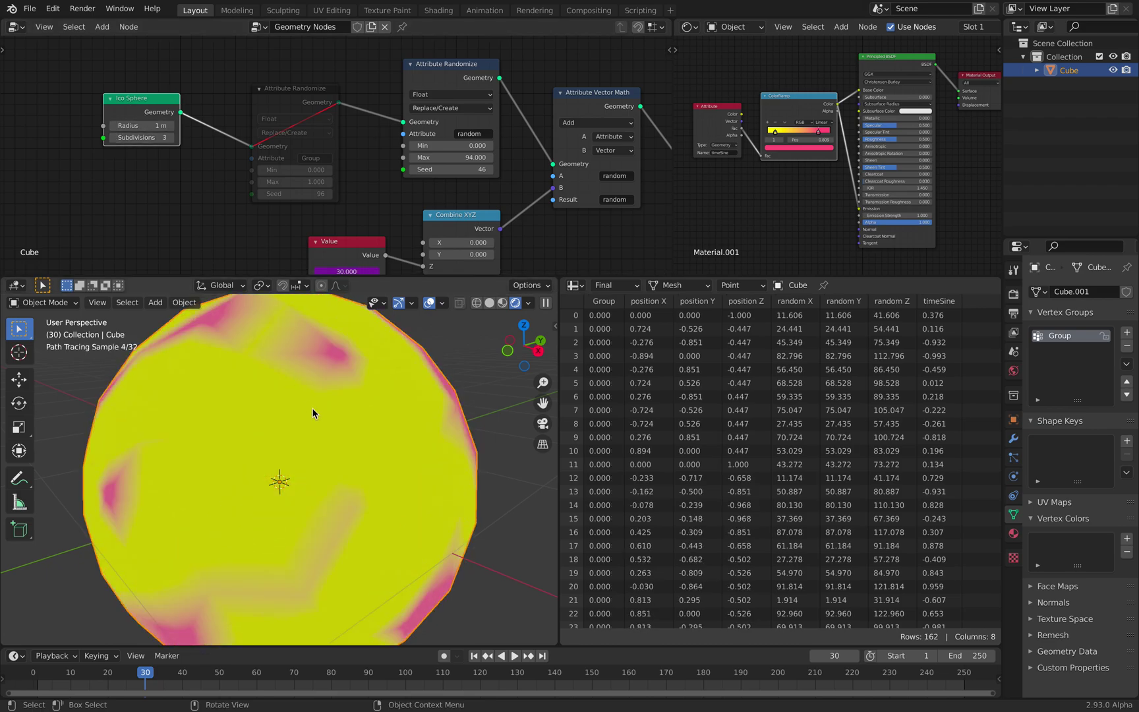
pyautogui.scroll(-2, 313, 409)
pyautogui.click(172, 138)
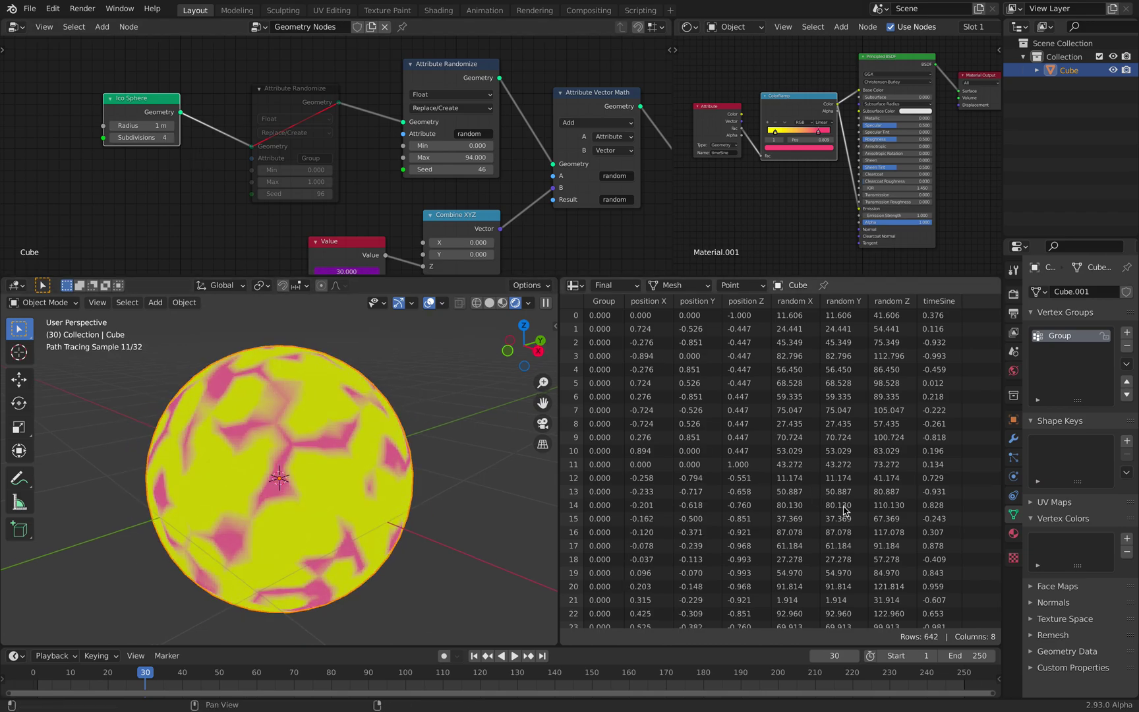
pyautogui.moveTo(422, 438); pyautogui.dragTo(384, 440, button='middle')
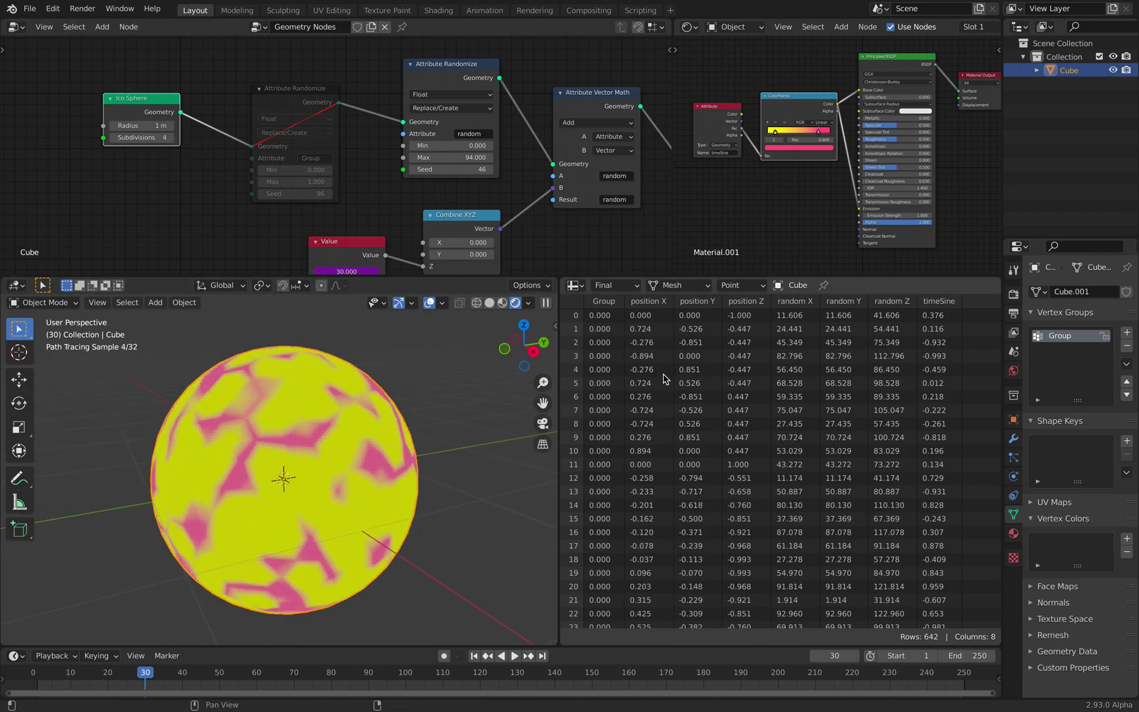
# Add a Cube mesh node, connect its Geometry to the muted Attribute Randomize node, and set its size to 1.6 m
pyautogui.moveTo(263, 188); pyautogui.dragTo(269, 188, button='middle')
pyautogui.moveTo(153, 192); pyautogui.dragTo(145, 183, button='middle')
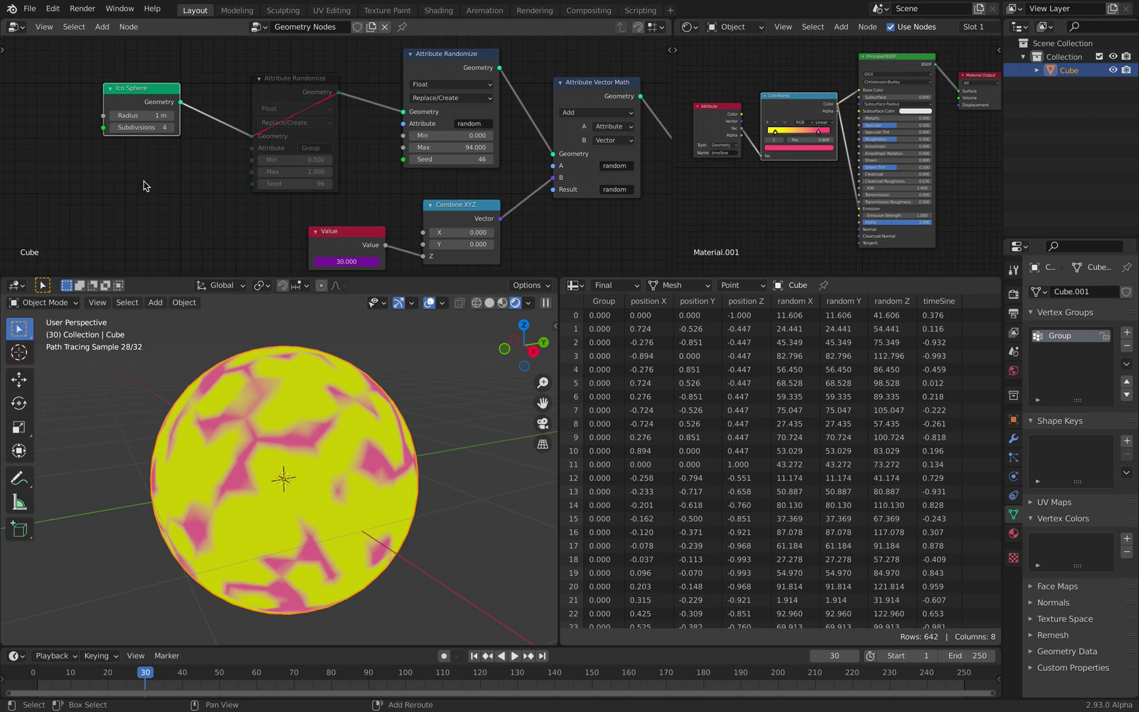
pyautogui.hotkey('shift', 'a')
pyautogui.moveTo(155, 255)
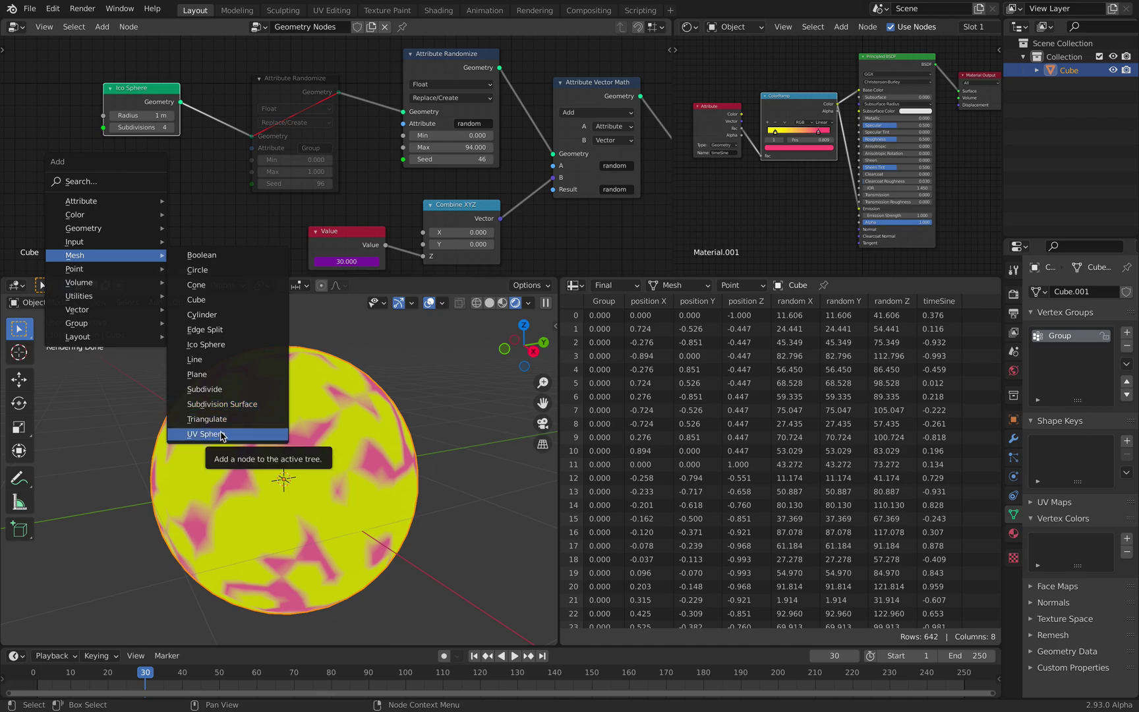
pyautogui.click(225, 305)
pyautogui.click(187, 189)
pyautogui.moveTo(197, 185); pyautogui.dragTo(251, 136)
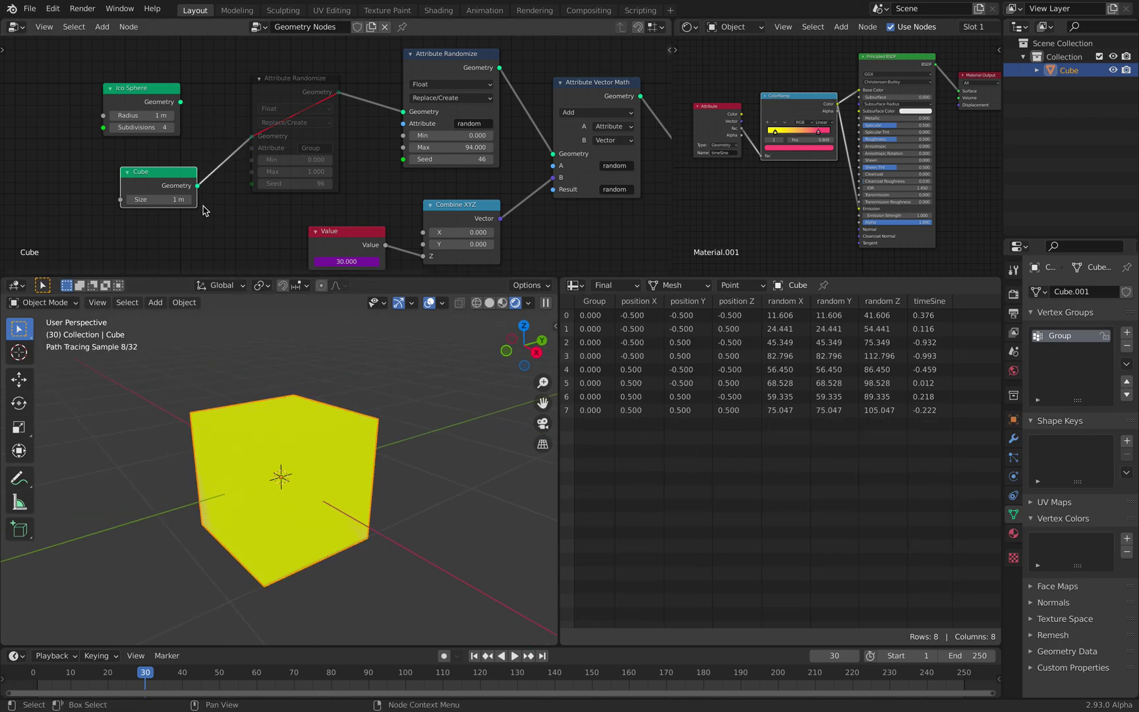
pyautogui.moveTo(168, 199); pyautogui.dragTo(197, 199)
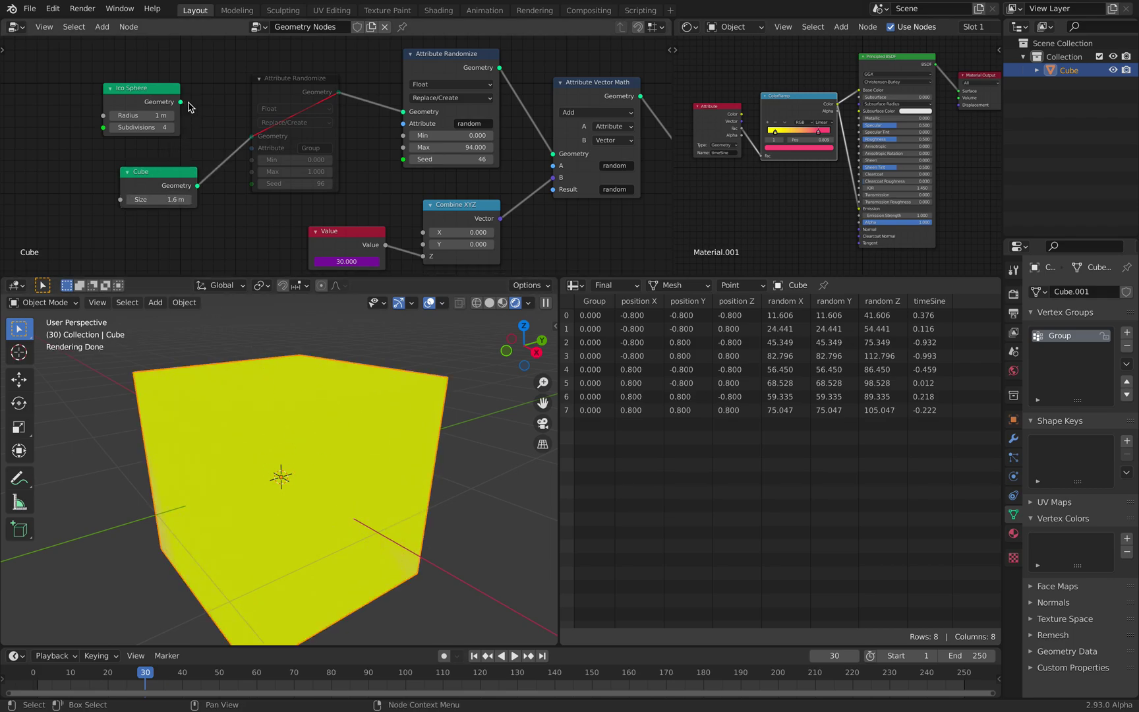
# Reconnect the Ico Sphere's Geometry to the muted Attribute Randomize node and delete the Cube node
pyautogui.moveTo(181, 101); pyautogui.dragTo(253, 136)
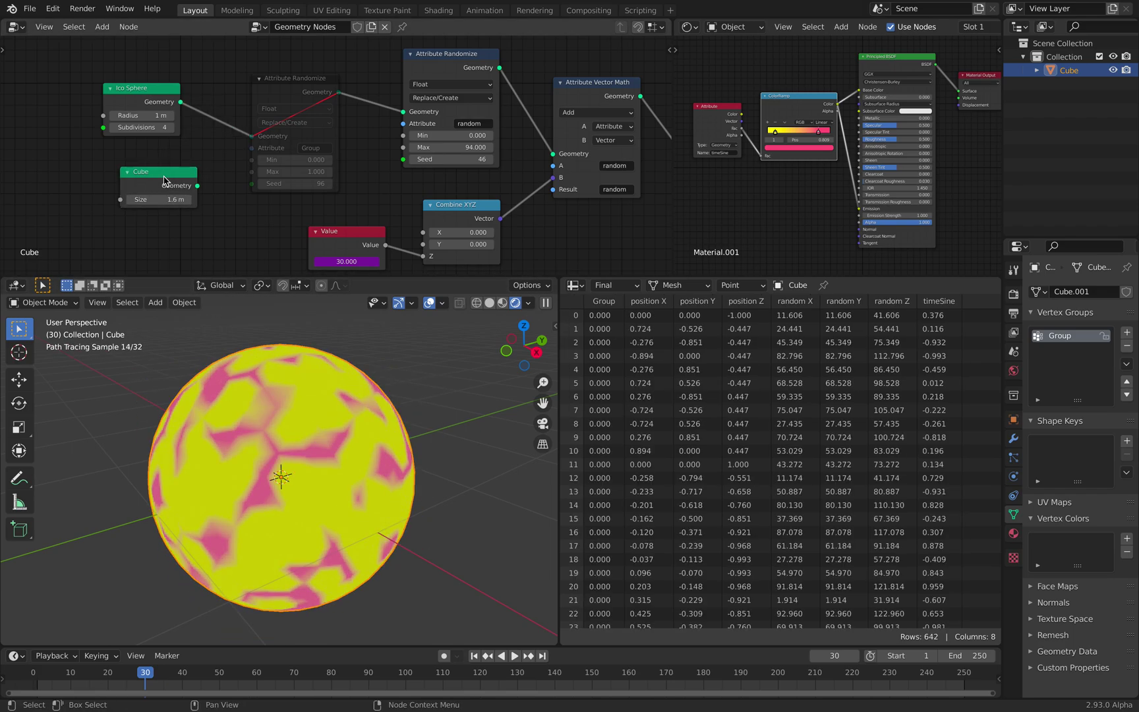
pyautogui.press('x')
# Move the Ico Sphere node slightly closer to the muted Attribute Randomize node
pyautogui.moveTo(159, 96); pyautogui.dragTo(181, 120)
pyautogui.moveTo(273, 107); pyautogui.dragTo(207, 121, button='middle')
pyautogui.moveTo(263, 430); pyautogui.dragTo(276, 433, button='middle')
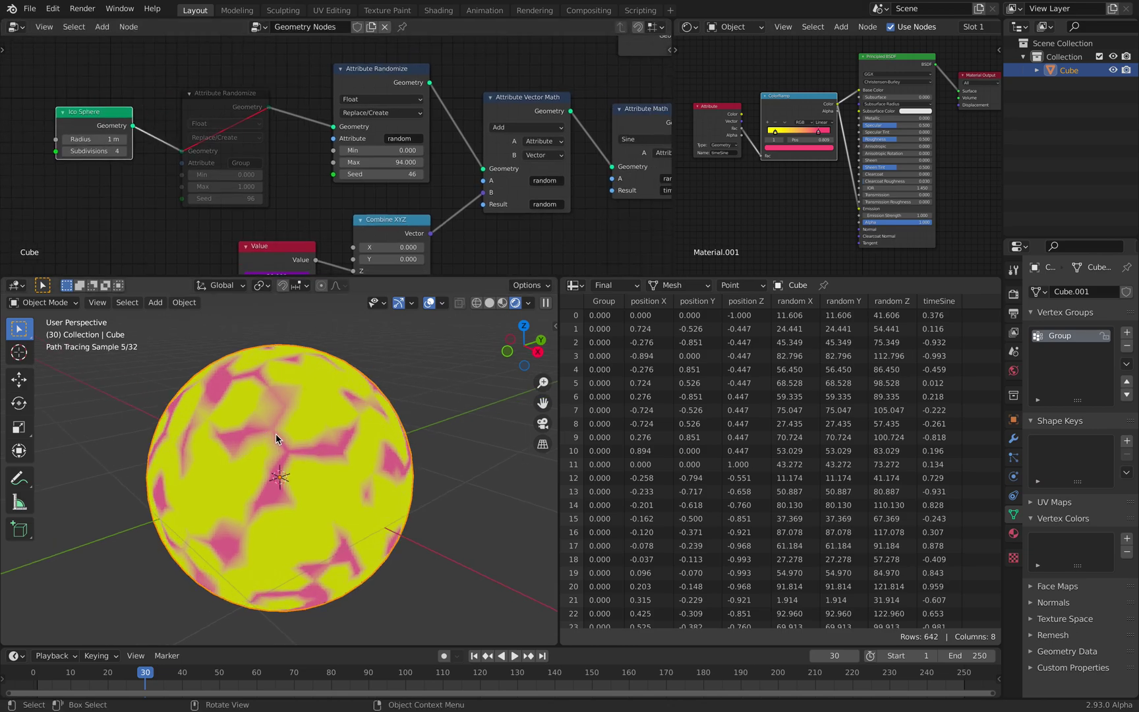
# Deselect the sphere and play and pause the animation repeatedly to examine how the random colour pattern changes over time
pyautogui.click(407, 391)
pyautogui.press('space')
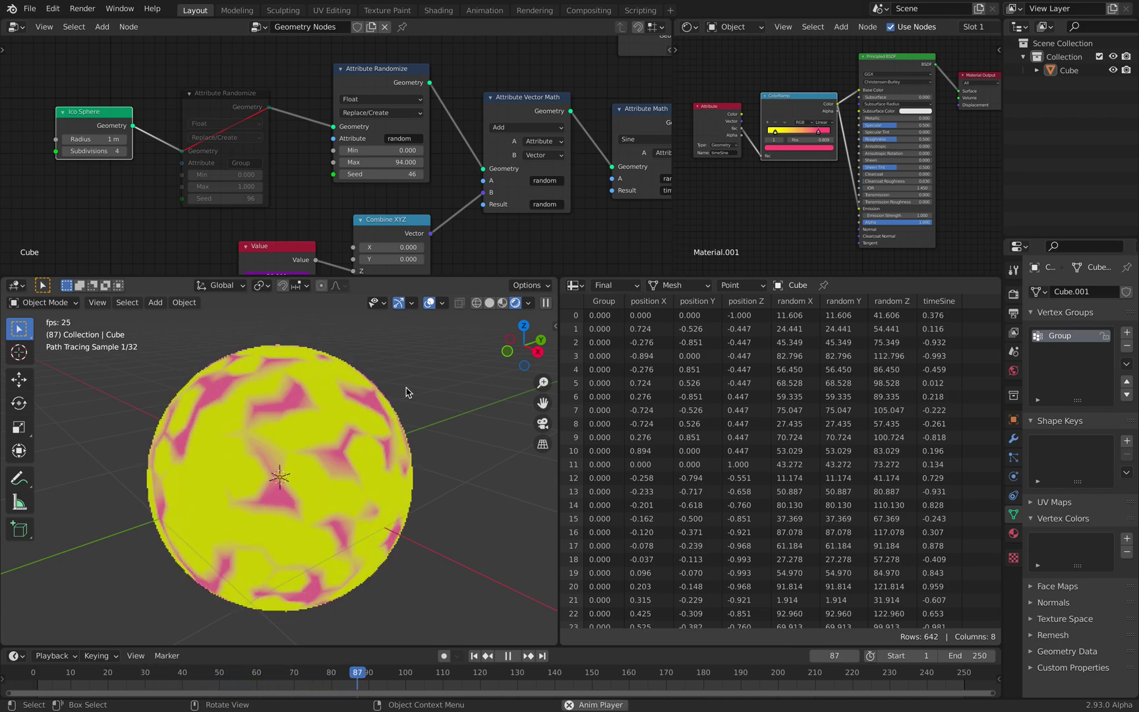
pyautogui.press('space')
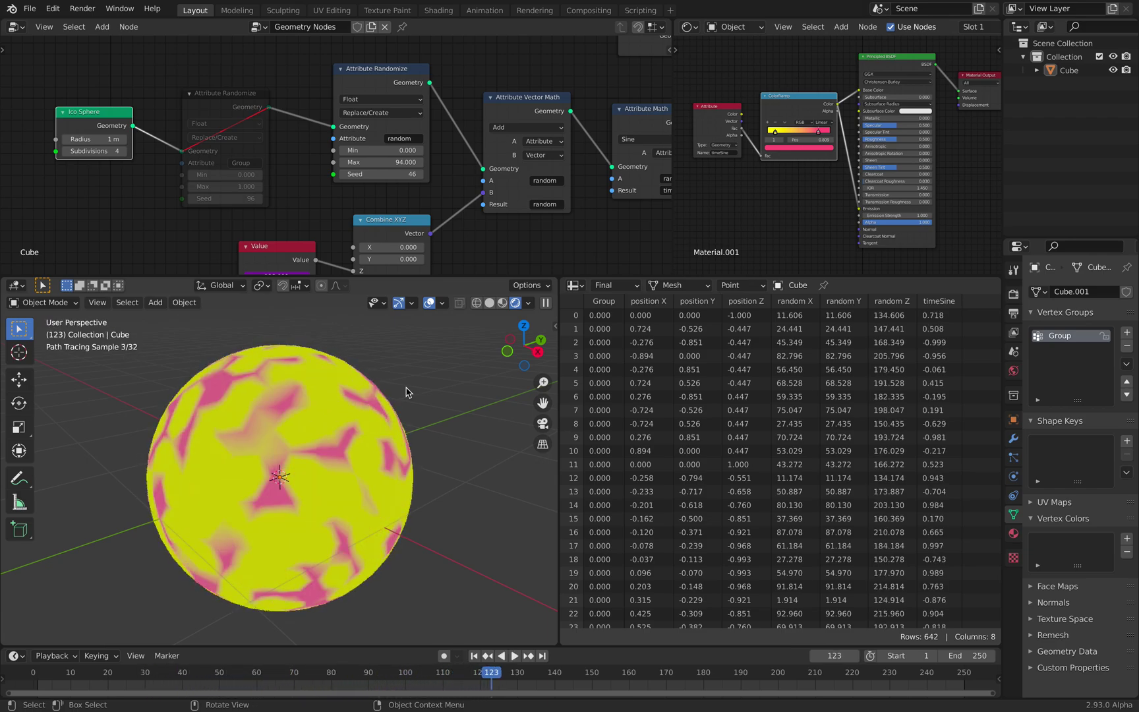
pyautogui.press('space')
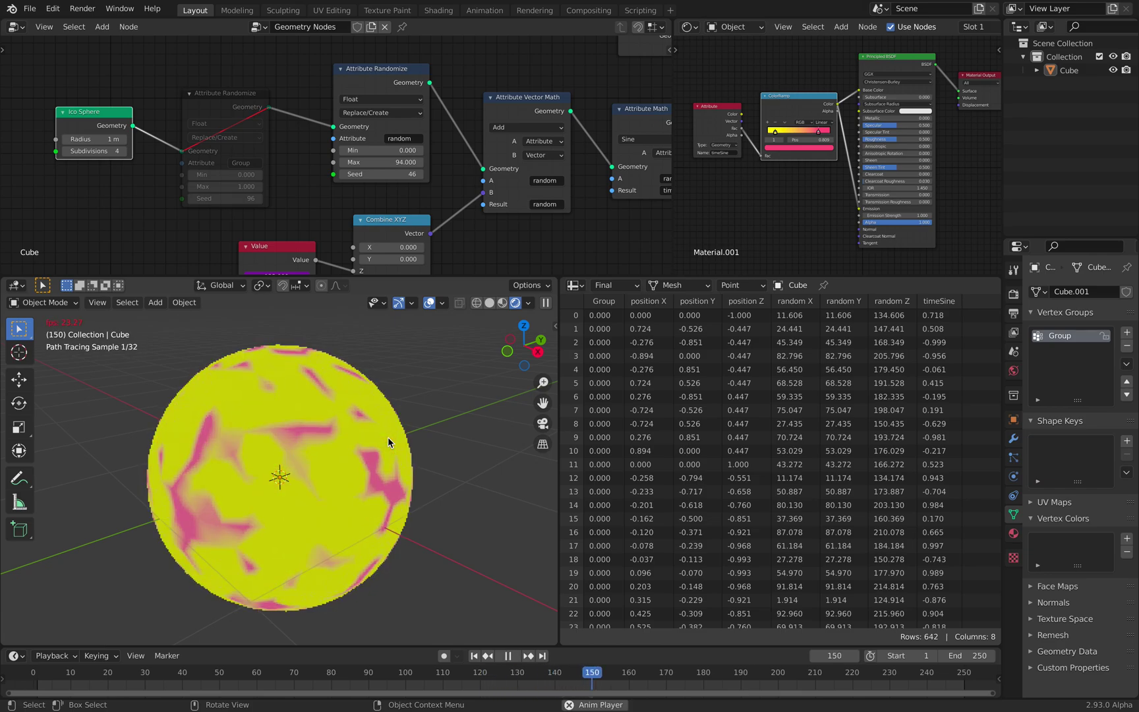
pyautogui.press('space')
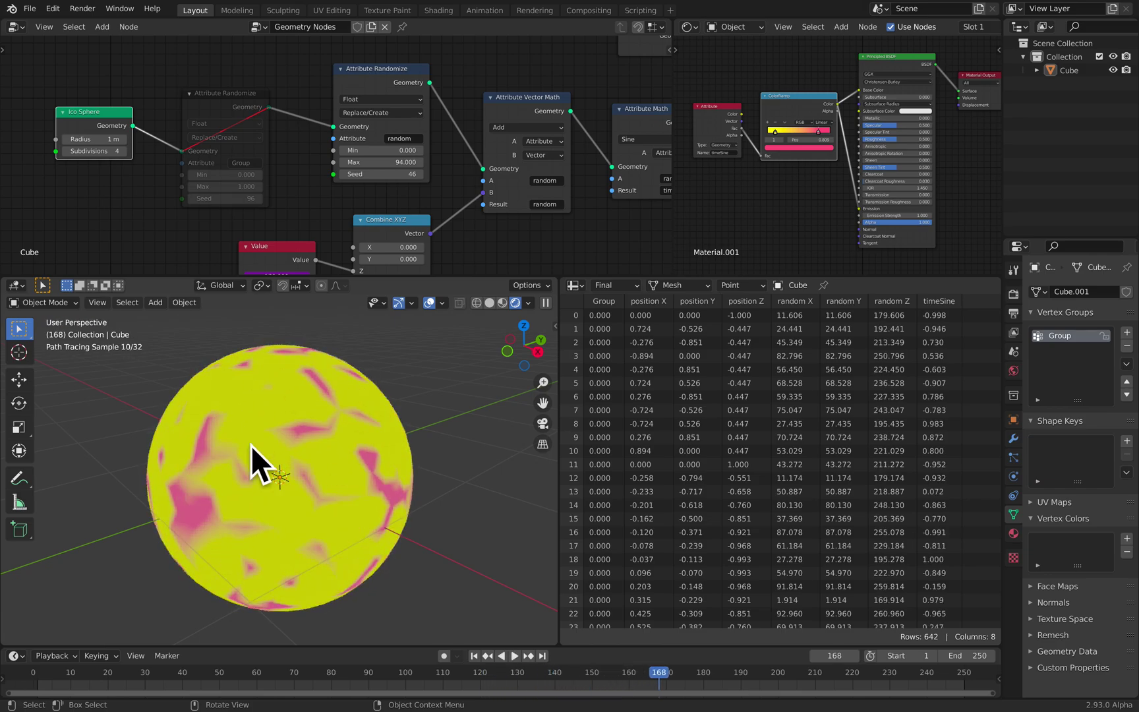
pyautogui.press('space')
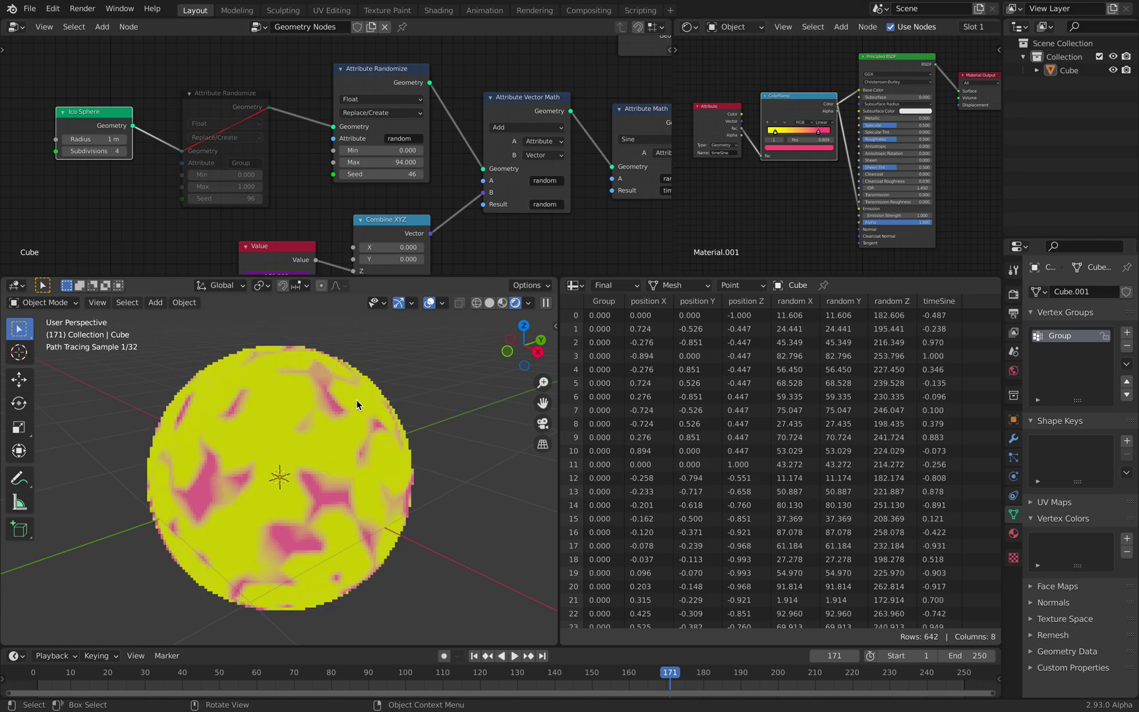
pyautogui.press('space')
pyautogui.press('space')
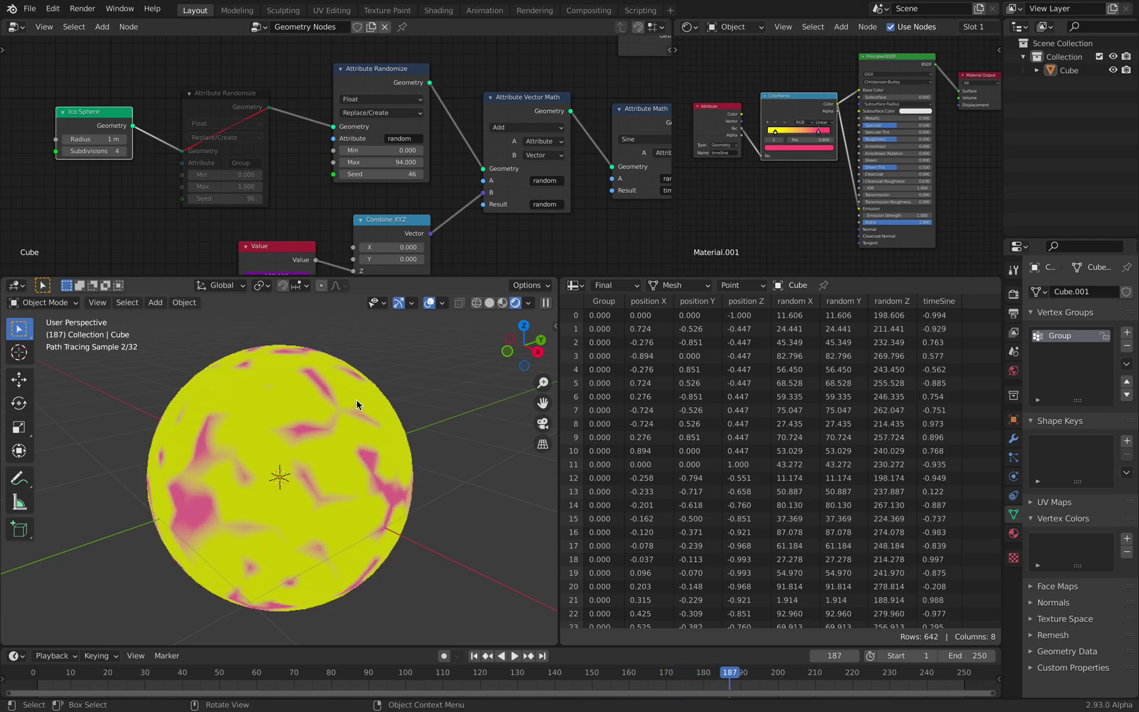
# Play and pause the animation up to frame 216, comparing the sphere's colours with the timeSine values in the spreadsheet
pyautogui.press('space')
pyautogui.press('space')
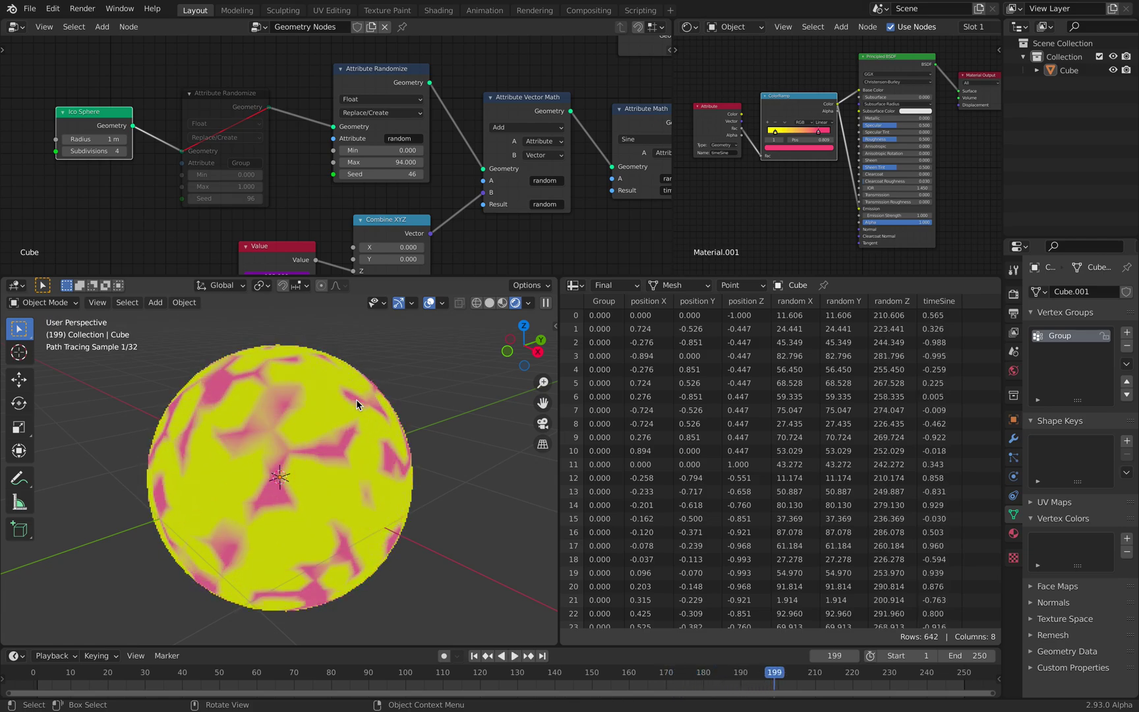
pyautogui.press('space')
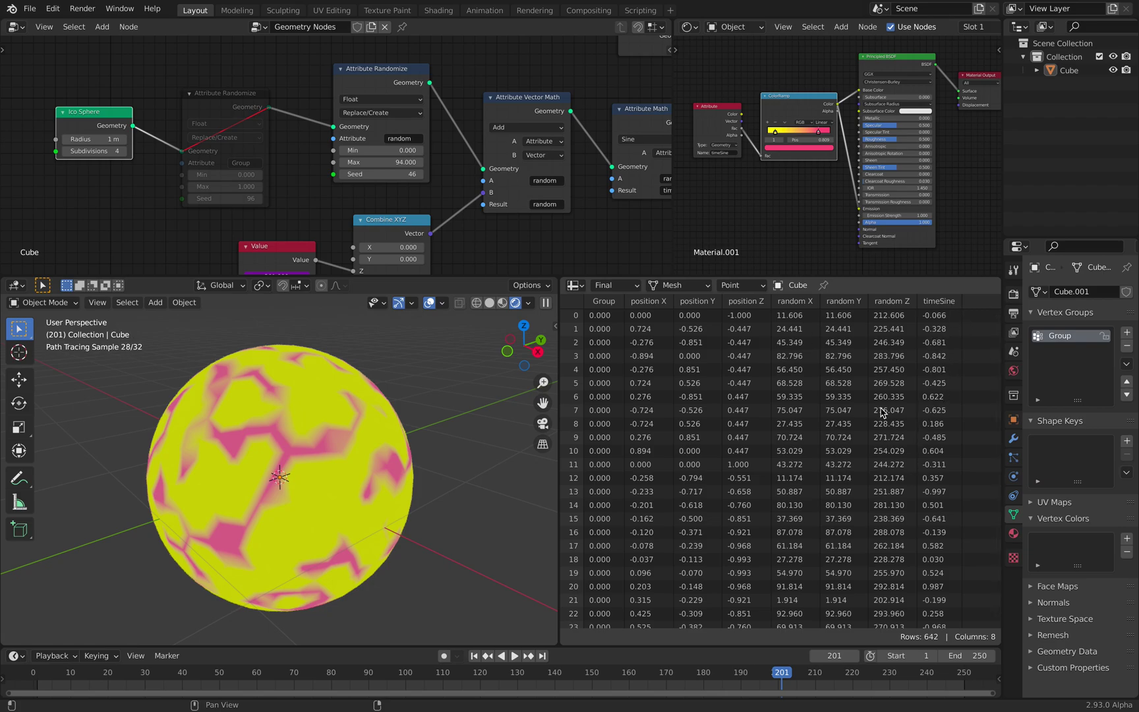
pyautogui.press('space')
pyautogui.press('space')
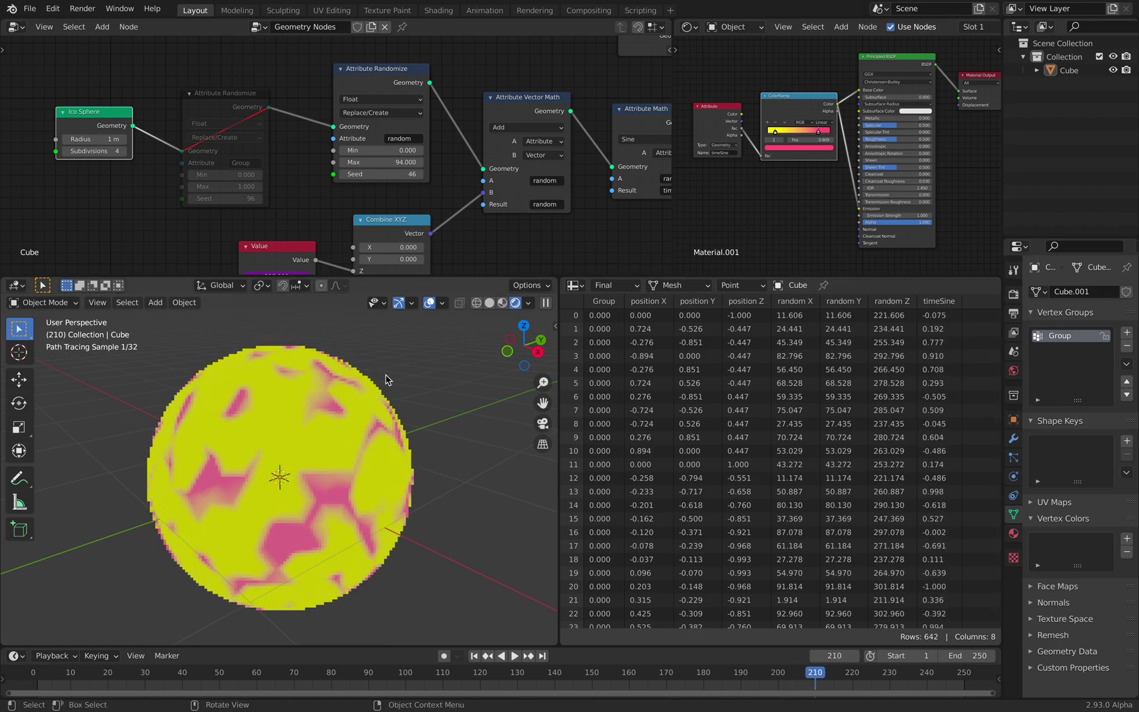
pyautogui.press('space')
pyautogui.press('space')
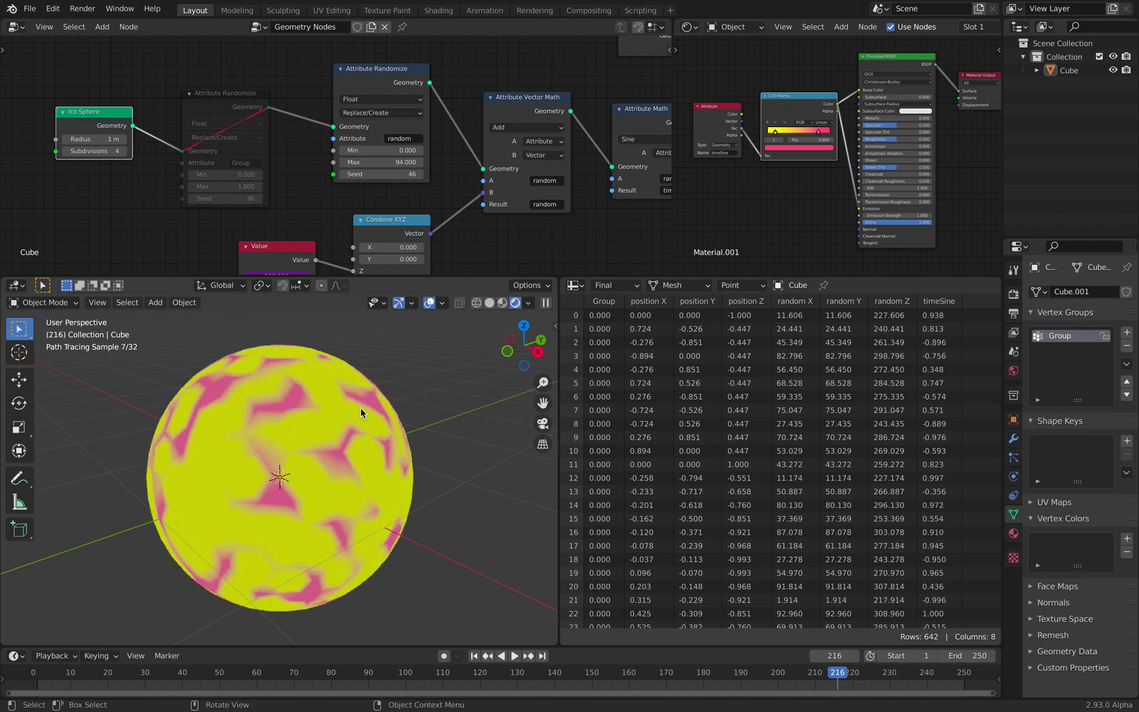
# Select the yellow stop of the material's ColorRamp node
pyautogui.scroll(3, 765, 91)
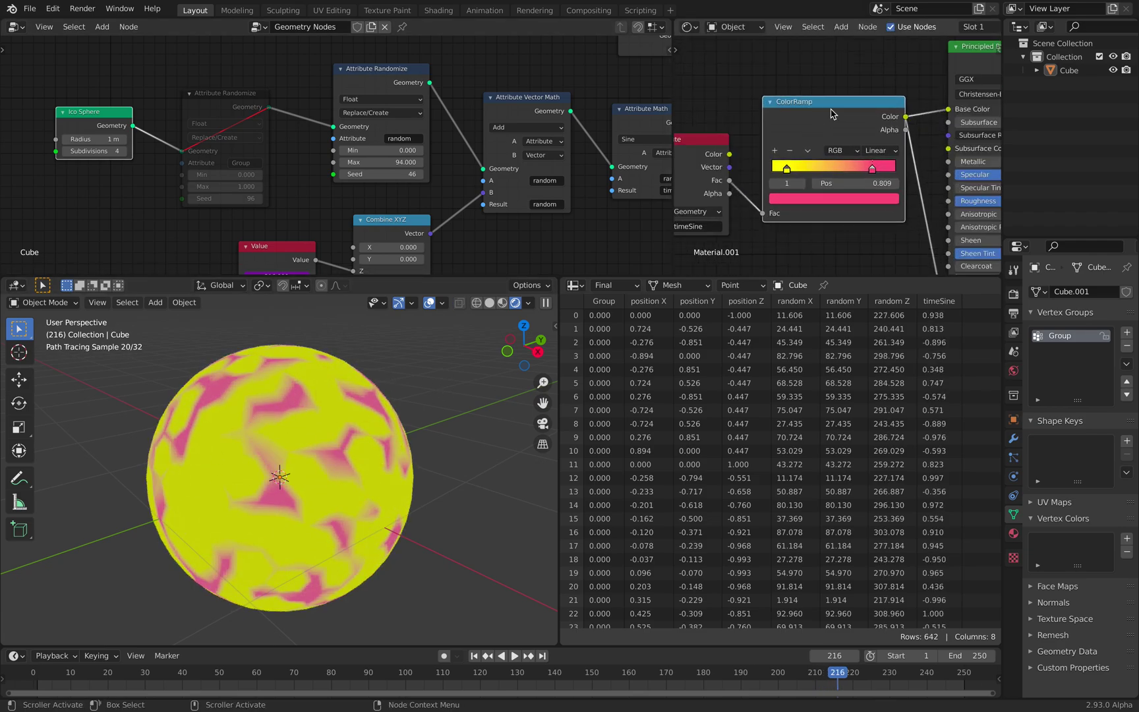
pyautogui.click(787, 168)
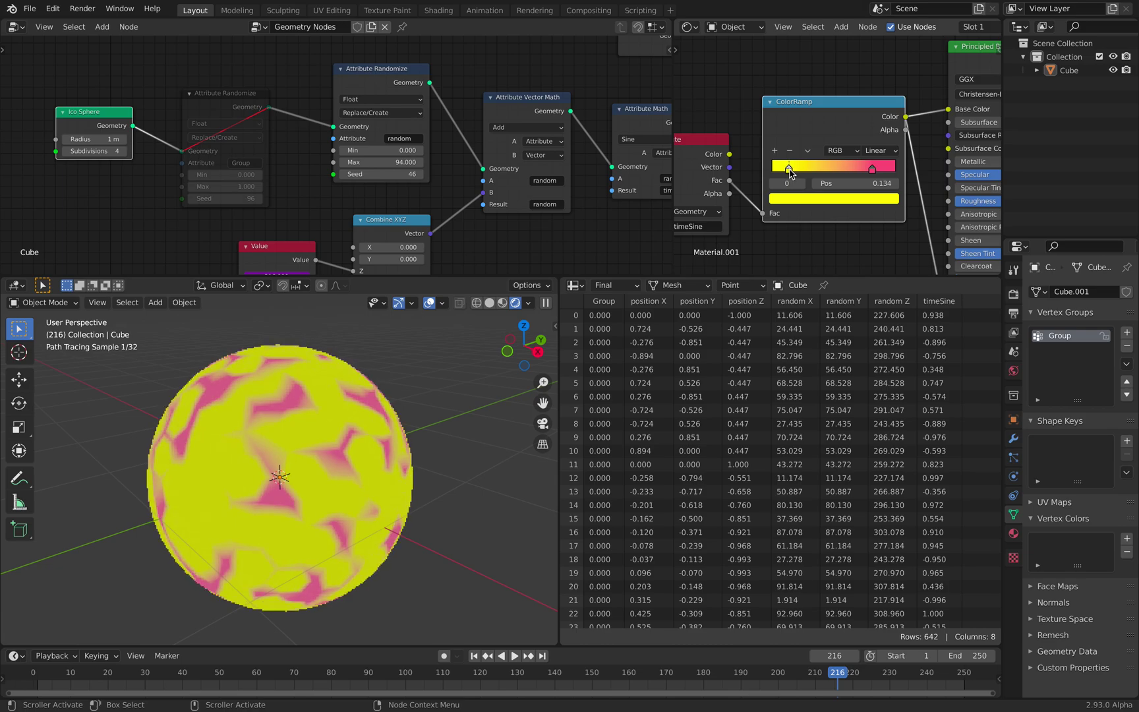
pyautogui.scroll(-2, 781, 168)
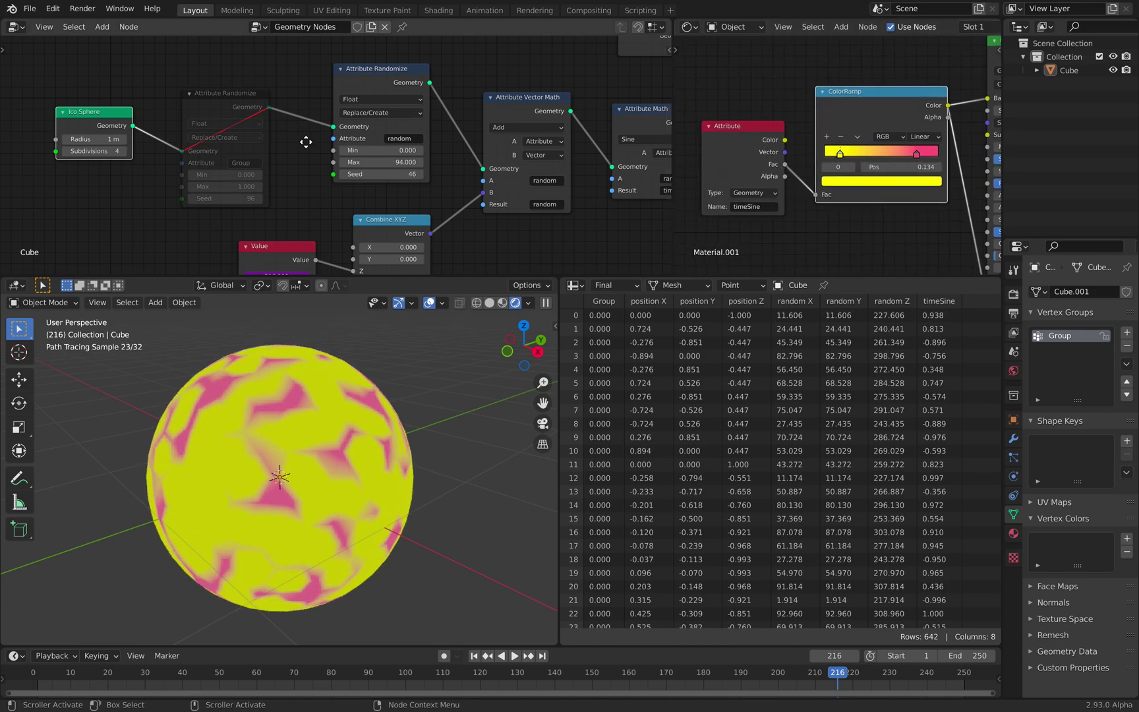
# Widen the geometry node editor and frame the entire node tree from Ico Sphere to Group Output
pyautogui.scroll(-2, 241, 144)
pyautogui.moveTo(306, 141)
pyautogui.mouseDown(button='middle')
pyautogui.moveTo(236, 144)
pyautogui.moveTo(300, 146)
pyautogui.mouseUp(button='middle')
pyautogui.moveTo(674, 129); pyautogui.dragTo(723, 128)
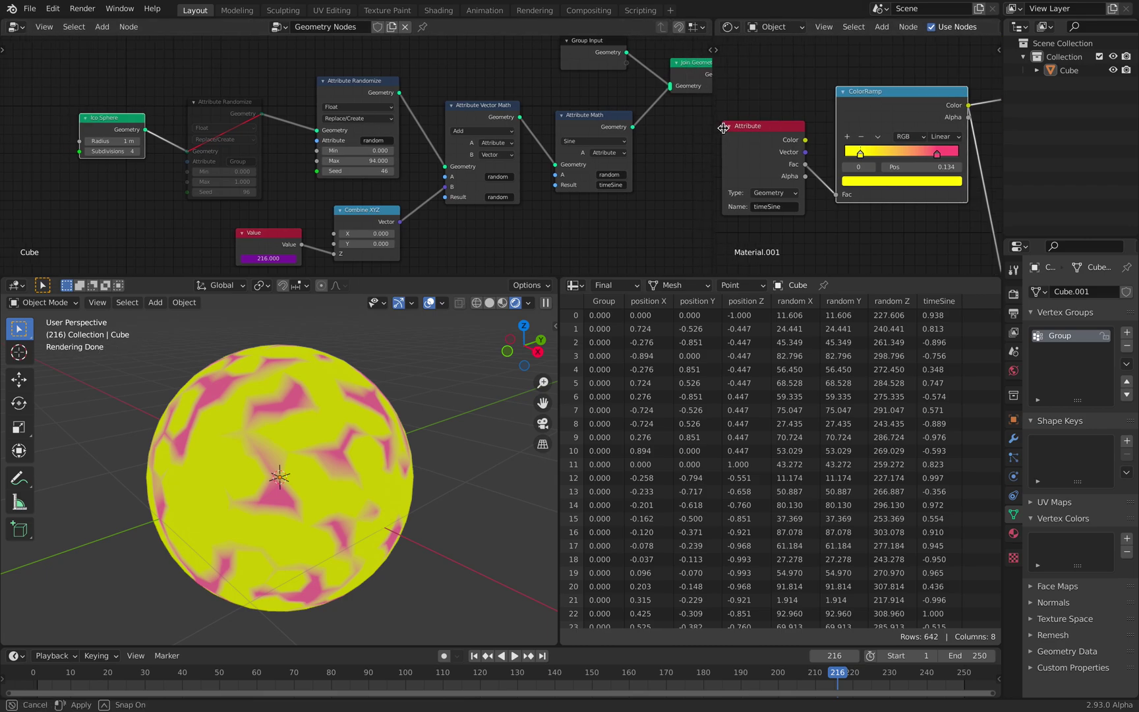
pyautogui.moveTo(476, 114); pyautogui.dragTo(431, 129, button='middle')
pyautogui.scroll(-2, 509, 160)
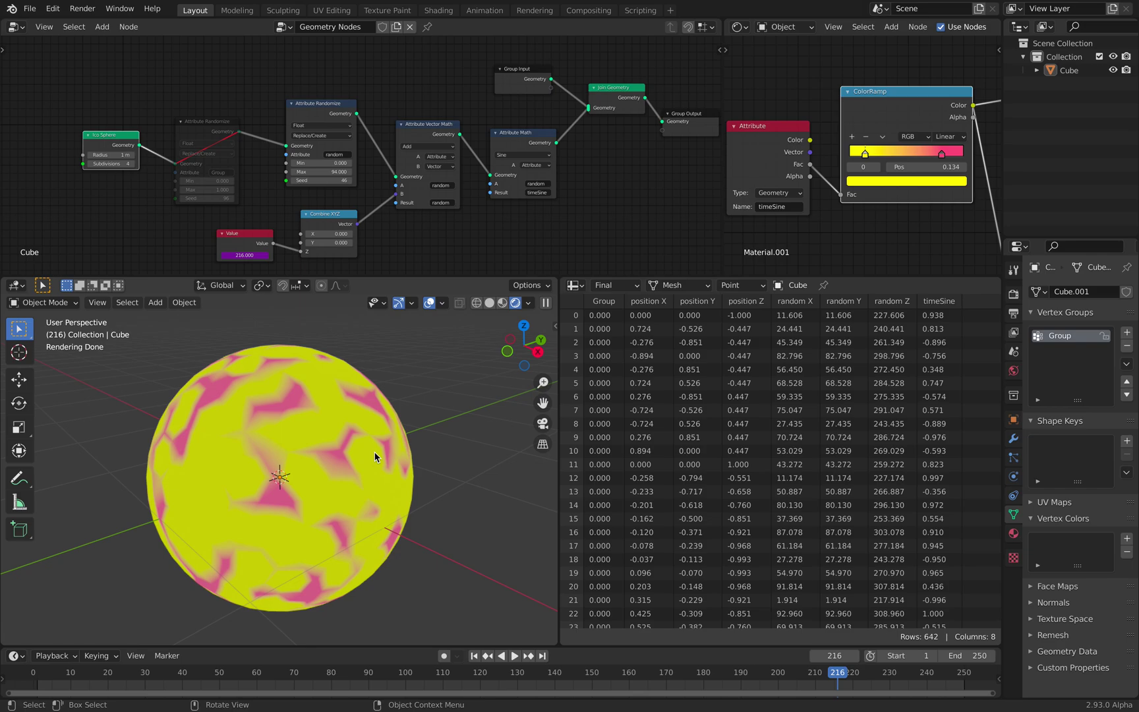
# Reposition the Combine XYZ, Ico Sphere, Value and both Attribute Randomize nodes slightly within the geometry node tree
pyautogui.moveTo(329, 224); pyautogui.dragTo(326, 220)
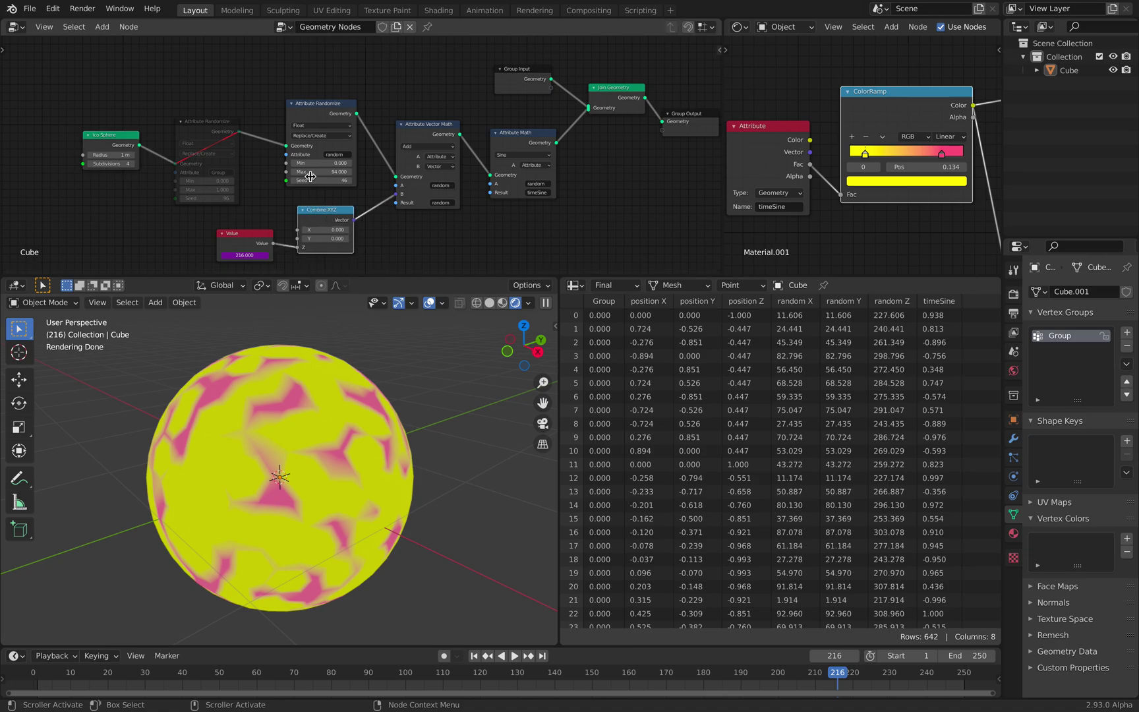
pyautogui.moveTo(309, 112); pyautogui.dragTo(309, 107)
pyautogui.scroll(1, 260, 106)
pyautogui.moveTo(106, 133); pyautogui.dragTo(113, 131)
pyautogui.moveTo(184, 116); pyautogui.dragTo(187, 102)
pyautogui.scroll(1, 224, 154)
pyautogui.moveTo(229, 160); pyautogui.dragTo(218, 128, button='middle')
pyautogui.moveTo(218, 215); pyautogui.dragTo(206, 210)
pyautogui.moveTo(208, 211); pyautogui.dragTo(263, 189, button='middle')
pyautogui.scroll(1, 260, 170)
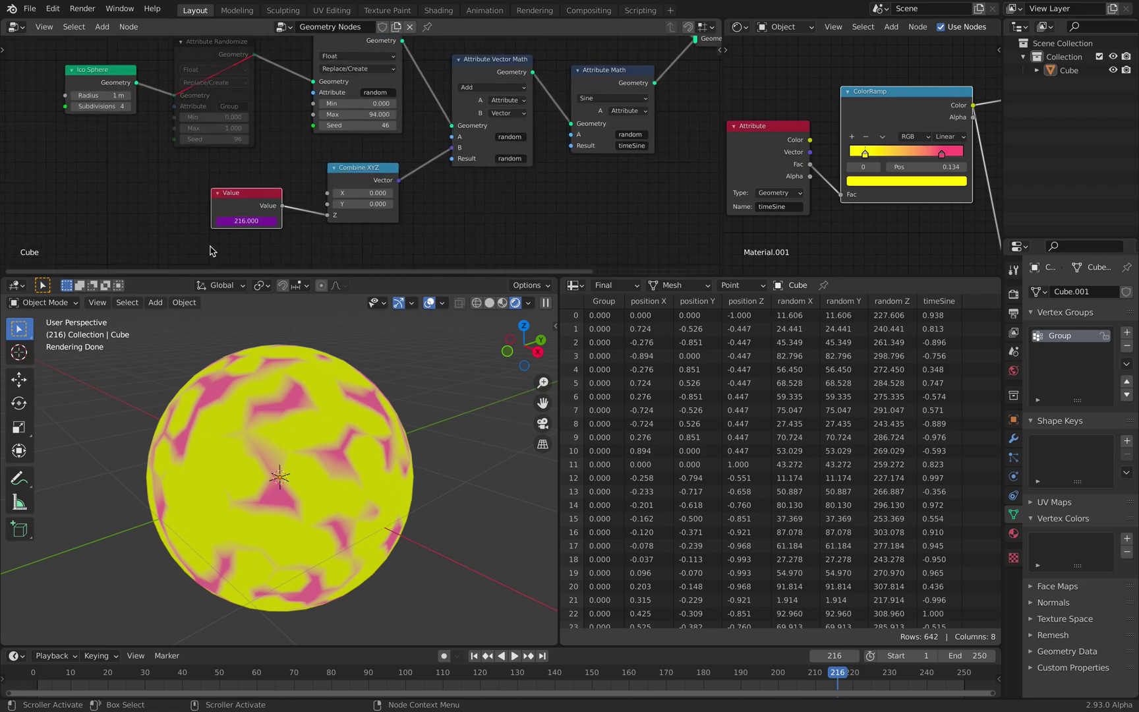
# Enter frame as the driver expression of the Value node feeding Combine XYZ, and reposition that node
pyautogui.moveTo(230, 191); pyautogui.dragTo(233, 205)
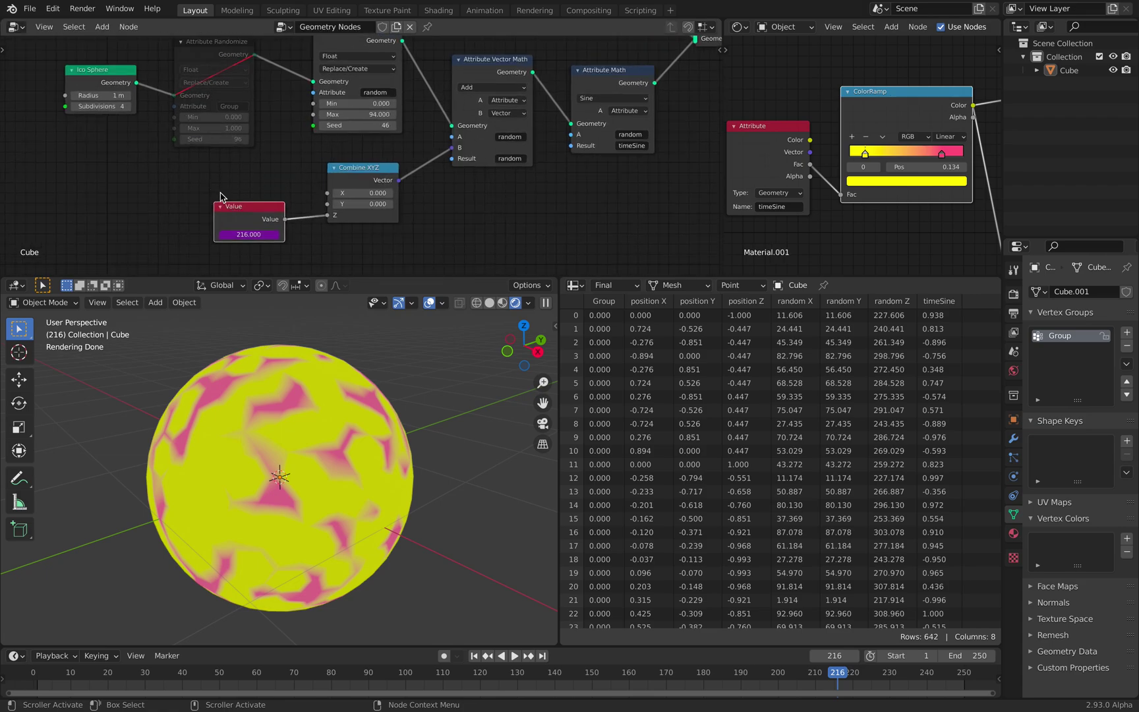
pyautogui.click(250, 234)
pyautogui.write('frame')
pyautogui.press('Return')
pyautogui.moveTo(248, 203); pyautogui.dragTo(229, 181)
pyautogui.moveTo(249, 240); pyautogui.dragTo(257, 201, button='middle')
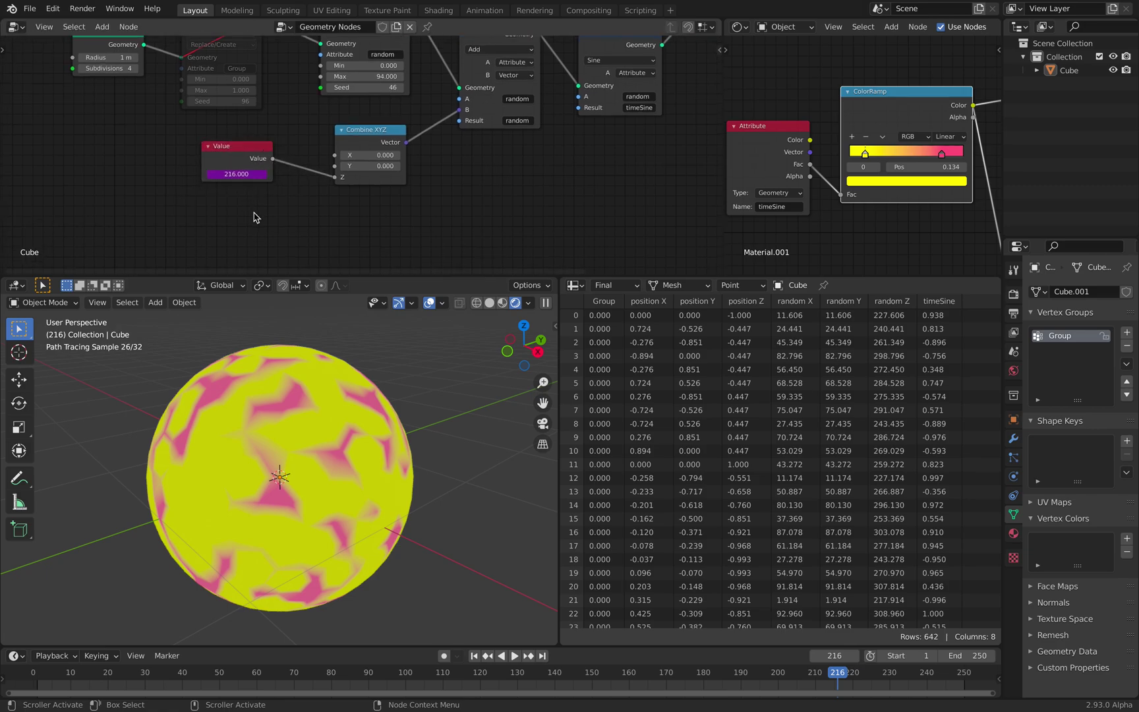
# Add a second Value node below the existing one and drive its value with the expression #frame
pyautogui.hotkey('shift', 'a')
pyautogui.click(241, 142)
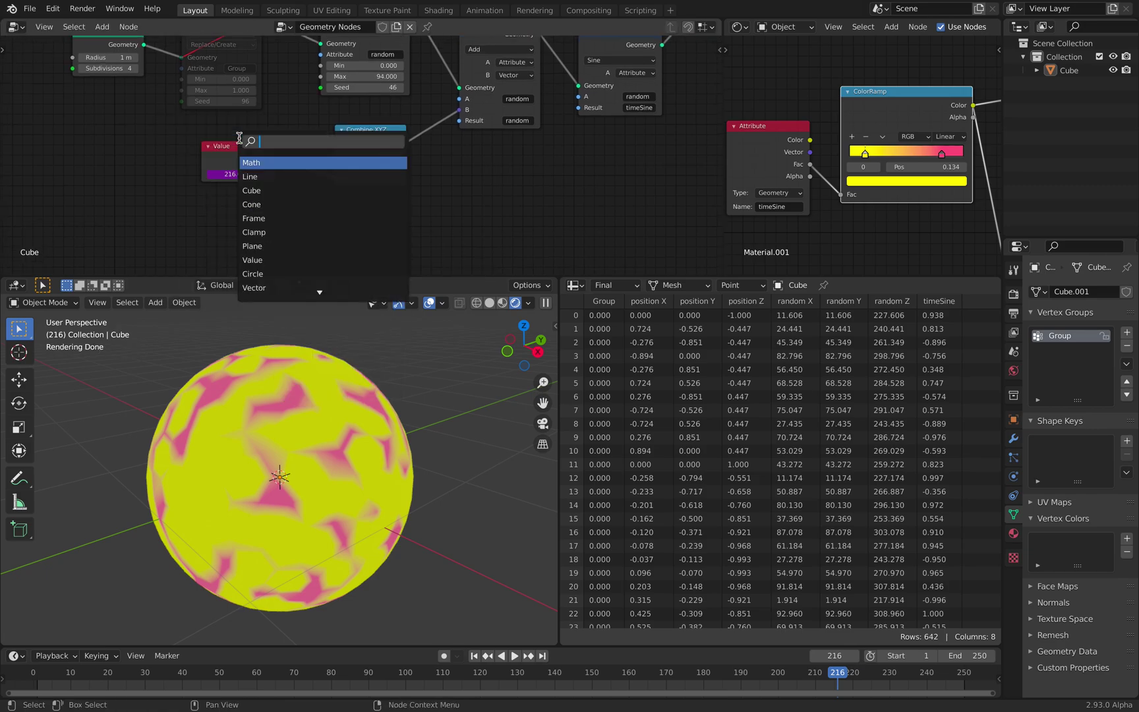
pyautogui.write('value')
pyautogui.press('Return')
pyautogui.click(189, 206)
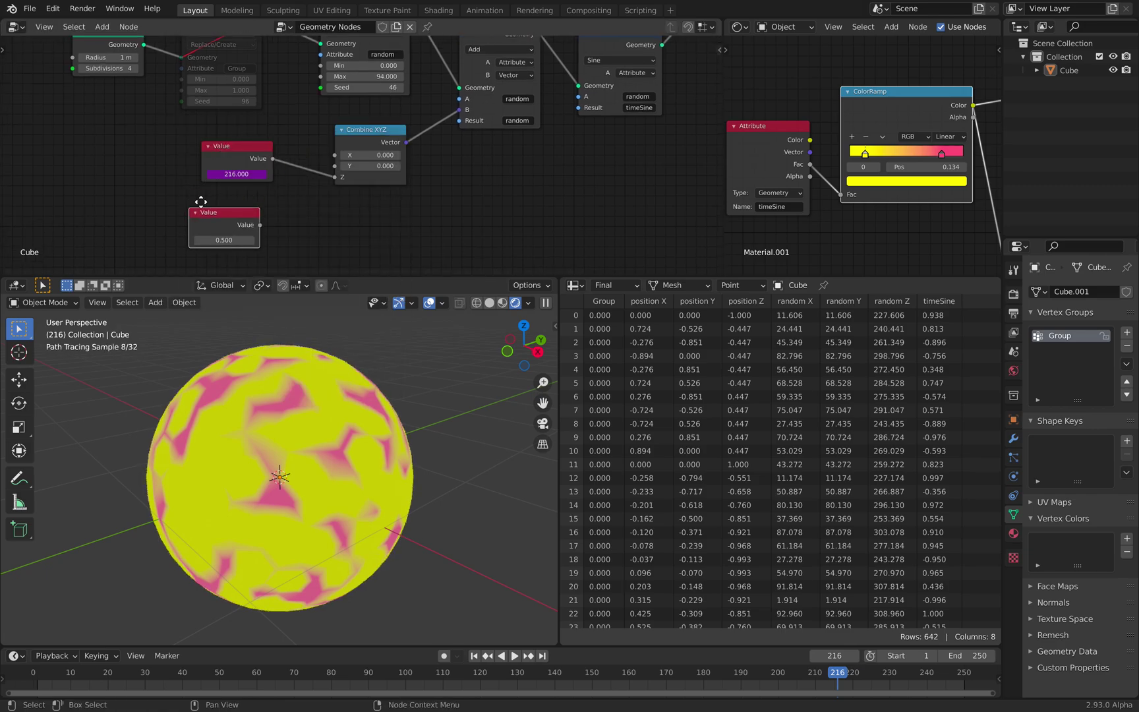
pyautogui.moveTo(202, 202); pyautogui.dragTo(218, 155, button='middle')
pyautogui.scroll(2, 260, 187)
pyautogui.click(232, 202)
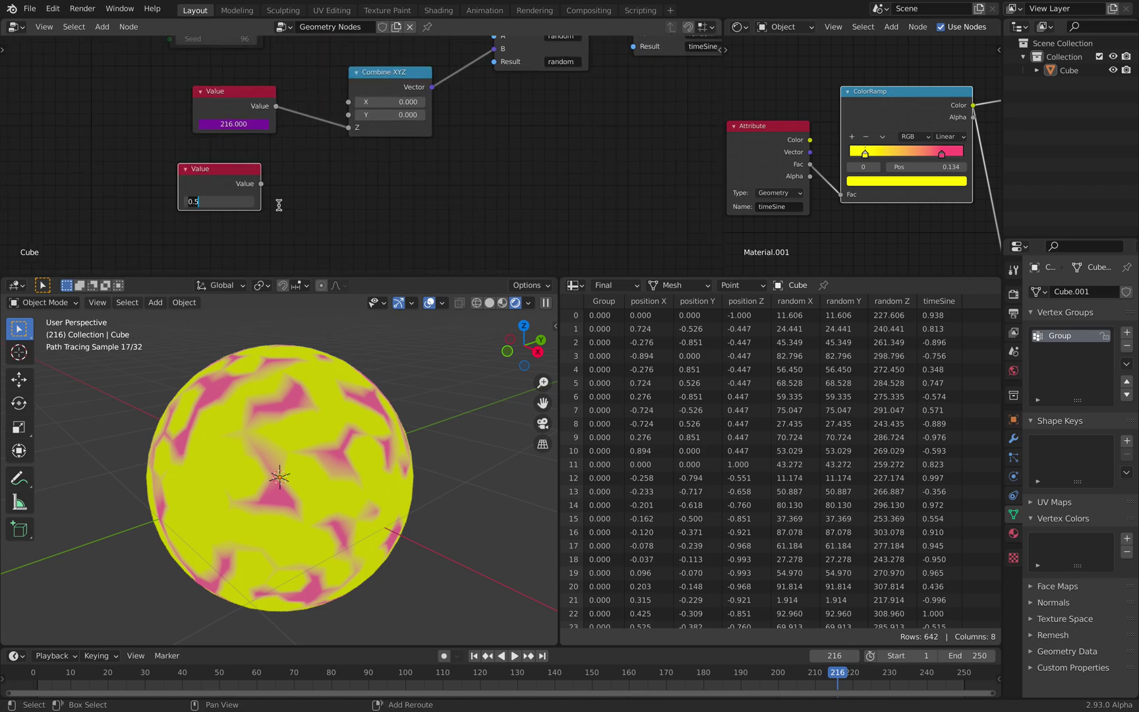
pyautogui.write('#frame')
pyautogui.press('Return')
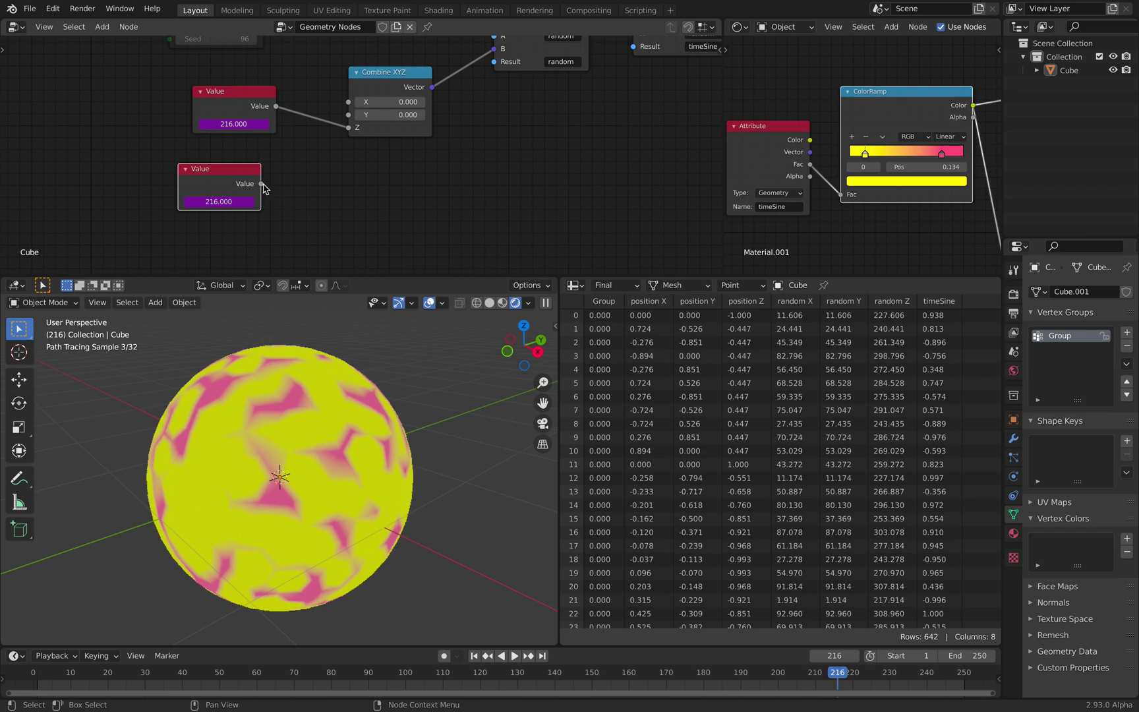
# Delete the second Value node and move the original Value node slightly lower
pyautogui.press('x')
pyautogui.moveTo(284, 185); pyautogui.dragTo(255, 229, button='middle')
pyautogui.moveTo(218, 143); pyautogui.dragTo(218, 180)
pyautogui.moveTo(238, 169); pyautogui.dragTo(184, 218, button='middle')
pyautogui.scroll(-1, 200, 202)
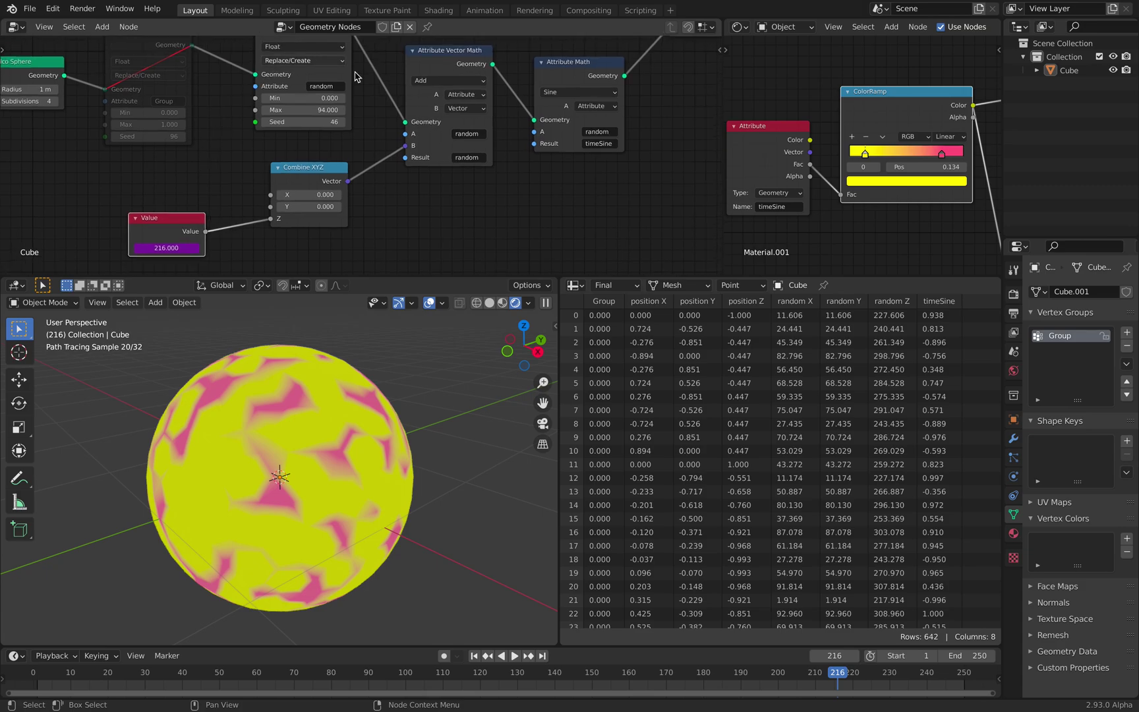
pyautogui.scroll(-1, 366, 203)
pyautogui.moveTo(367, 202); pyautogui.dragTo(336, 196, button='middle')
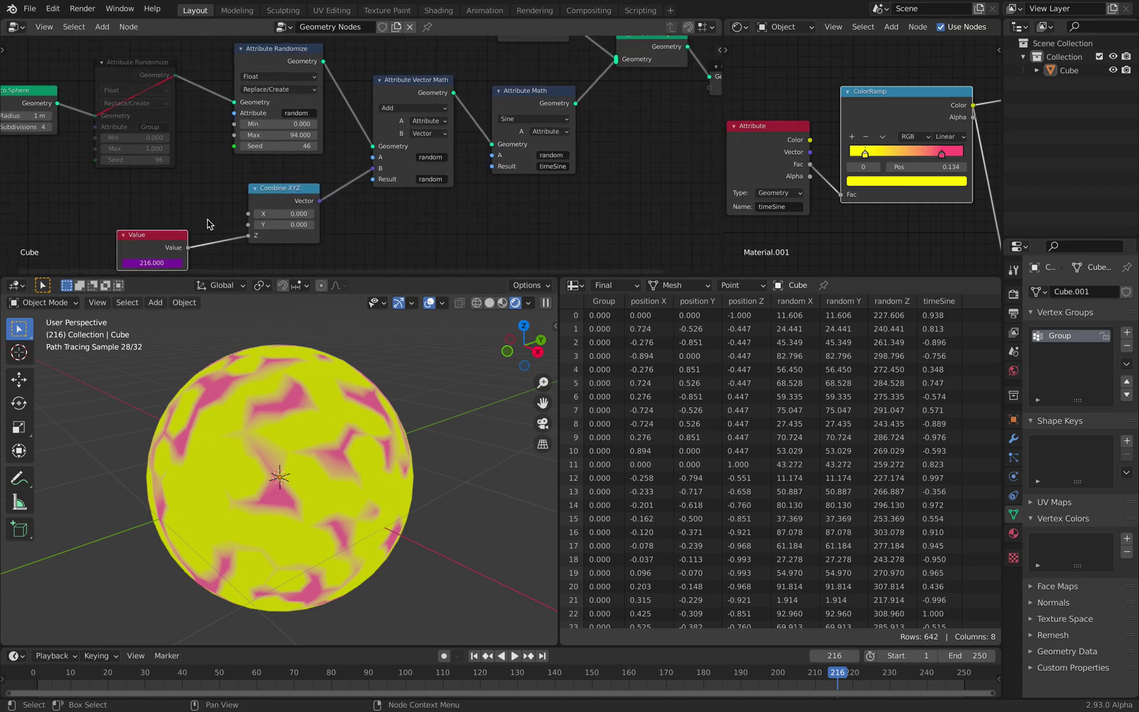
# Rearrange the Value and Combine XYZ nodes beneath the active Attribute Randomize node
pyautogui.moveTo(168, 233); pyautogui.dragTo(212, 204)
pyautogui.moveTo(288, 202); pyautogui.dragTo(267, 187)
pyautogui.scroll(2, 254, 192)
pyautogui.moveTo(252, 196); pyautogui.dragTo(242, 212, button='middle')
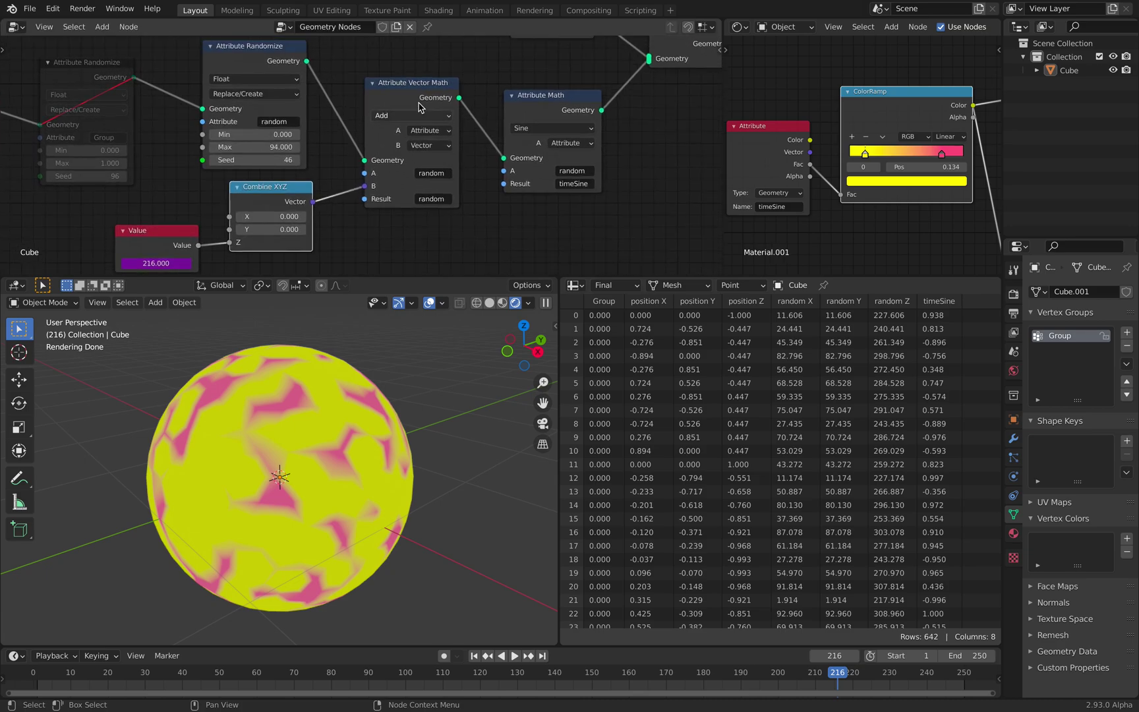
pyautogui.scroll(-1, 415, 109)
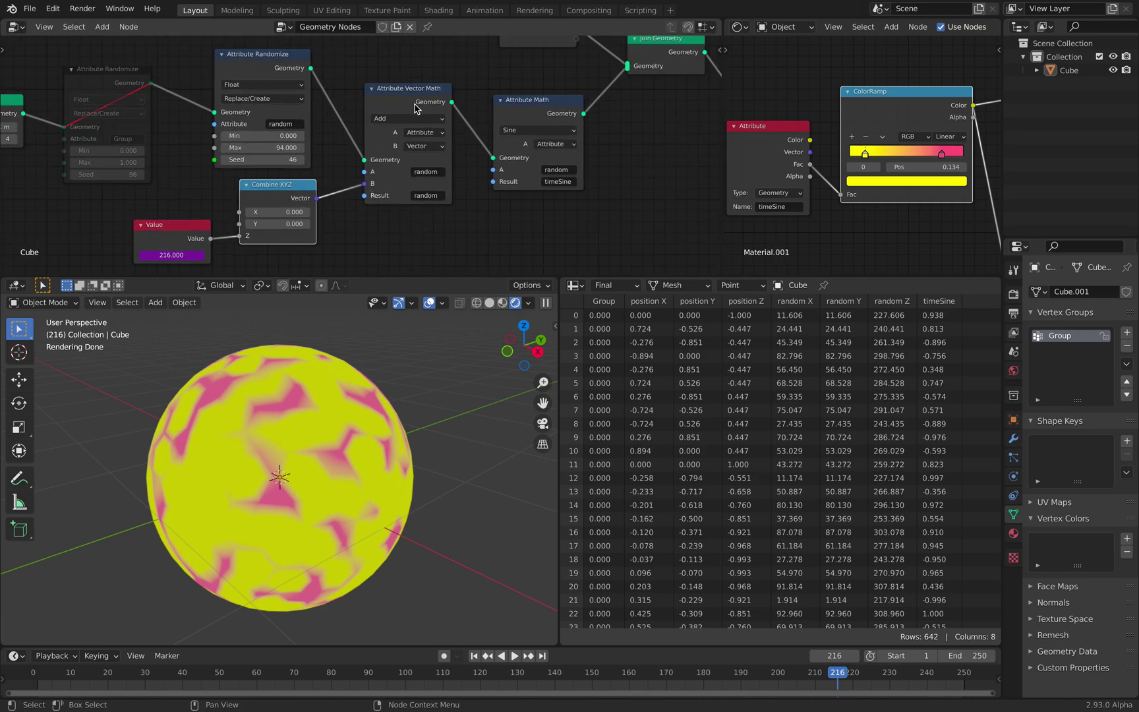
# Set the active Attribute Randomize node's Seed to 92 and view the pattern at frames 141 and 196
pyautogui.moveTo(245, 67); pyautogui.dragTo(260, 73, button='middle')
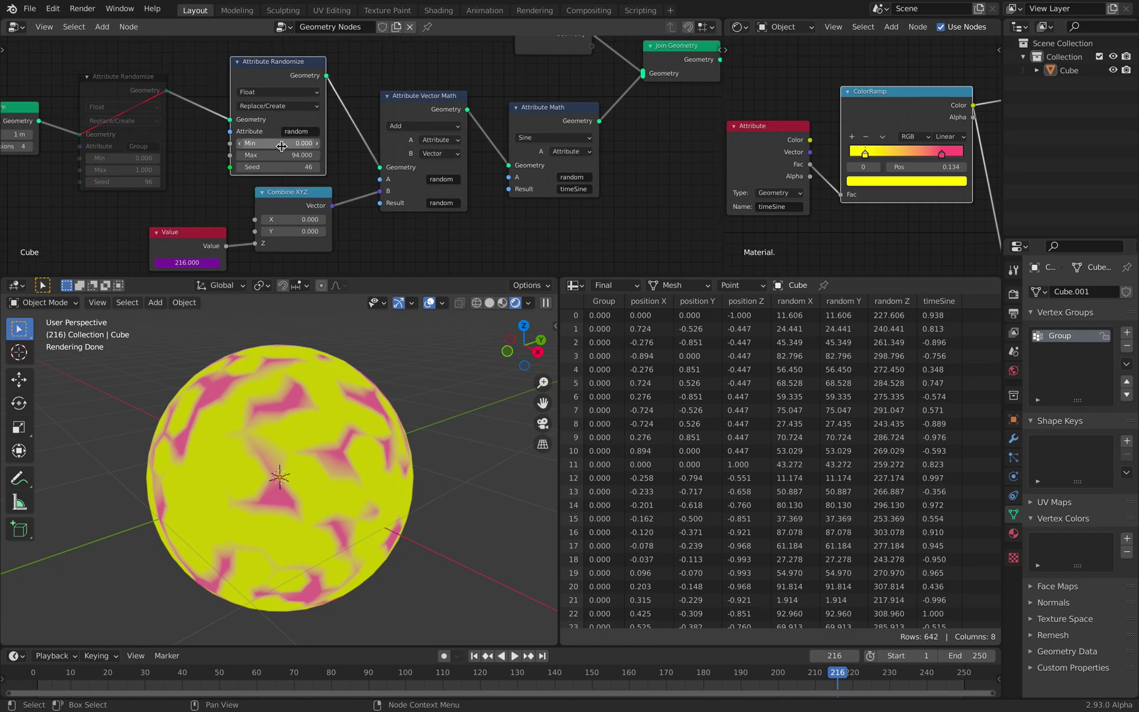
pyautogui.moveTo(277, 167); pyautogui.dragTo(405, 138)
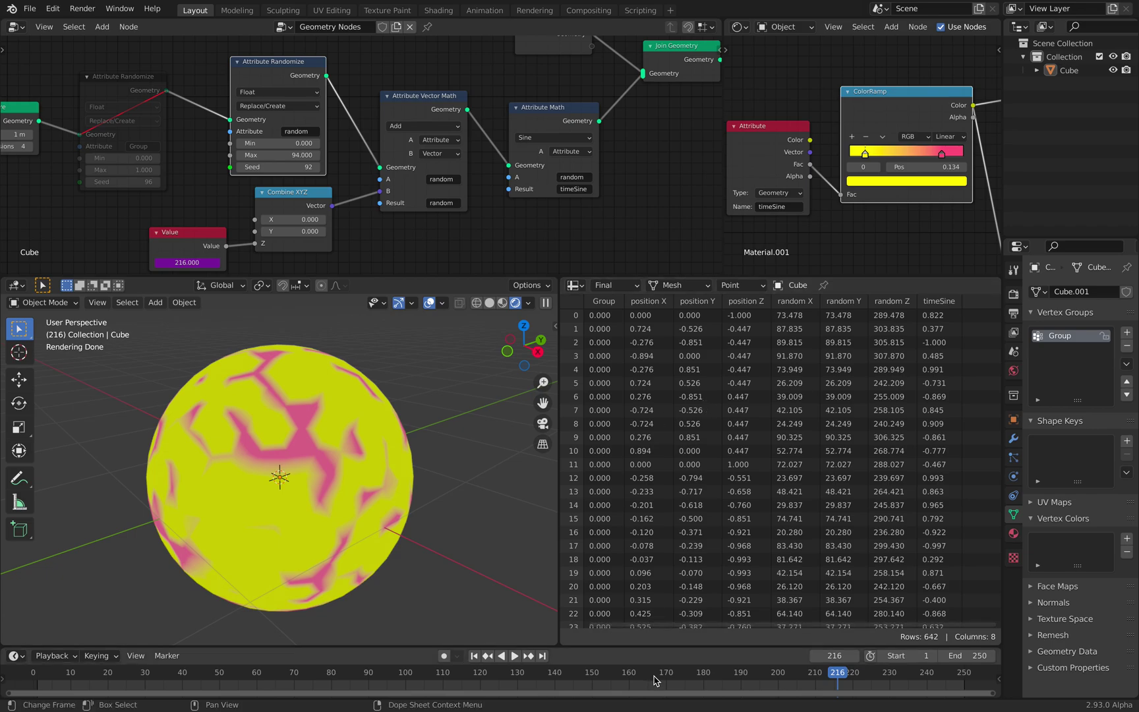
pyautogui.click(558, 678)
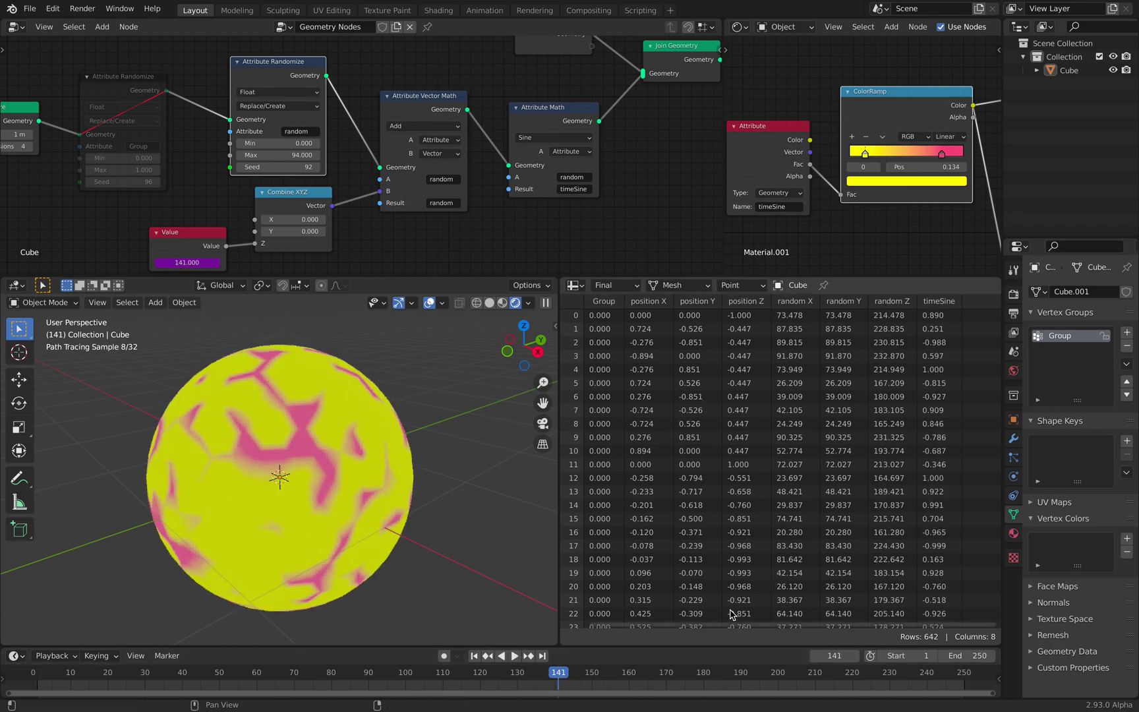
pyautogui.click(763, 675)
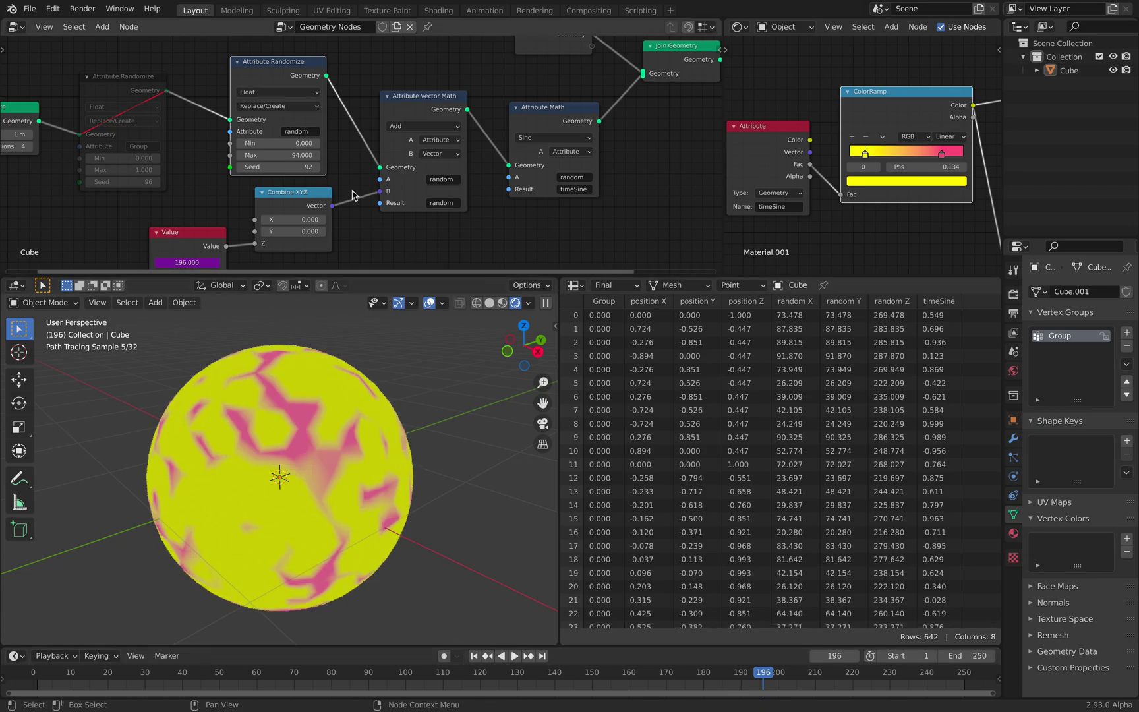
# Shift the active Attribute Randomize node slightly and set its Seed to 108 and Max to 106.8
pyautogui.moveTo(267, 64); pyautogui.dragTo(276, 61)
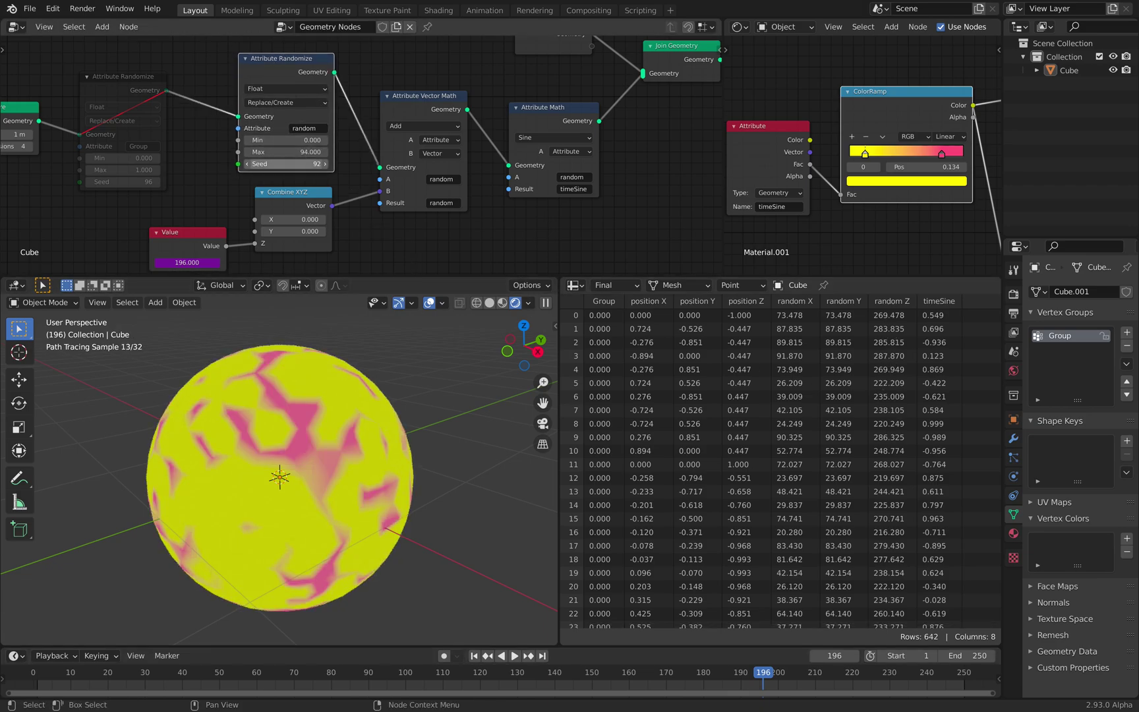
pyautogui.moveTo(295, 162); pyautogui.dragTo(357, 153)
pyautogui.moveTo(253, 151); pyautogui.dragTo(134, 164, button='middle')
# Nudge the Attribute Vector Math and Attribute Math nodes to slightly different positions in the node tree
pyautogui.moveTo(301, 116); pyautogui.dragTo(306, 112)
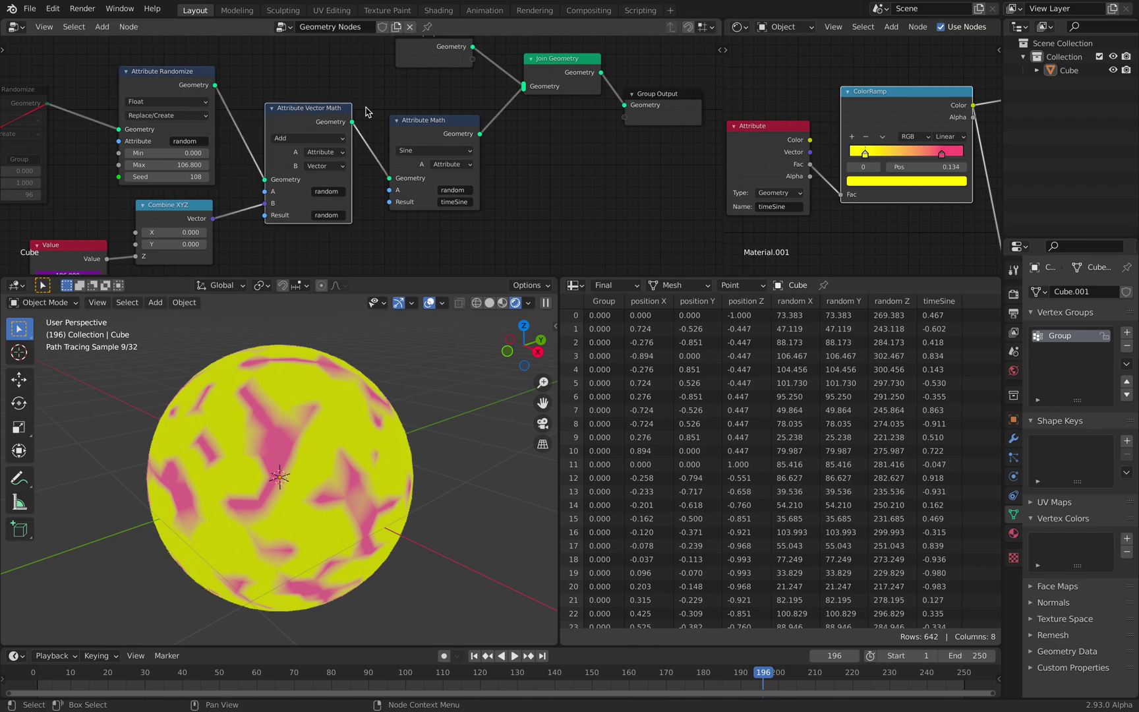
pyautogui.moveTo(424, 126); pyautogui.dragTo(423, 114)
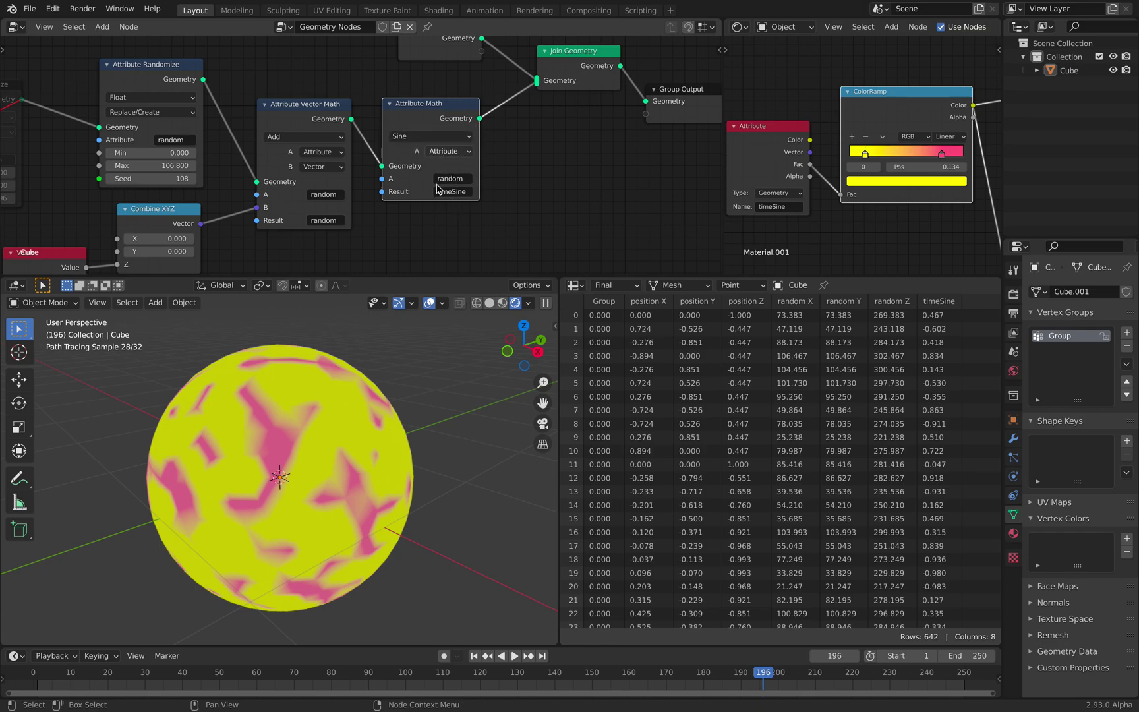
pyautogui.moveTo(425, 110); pyautogui.dragTo(430, 109)
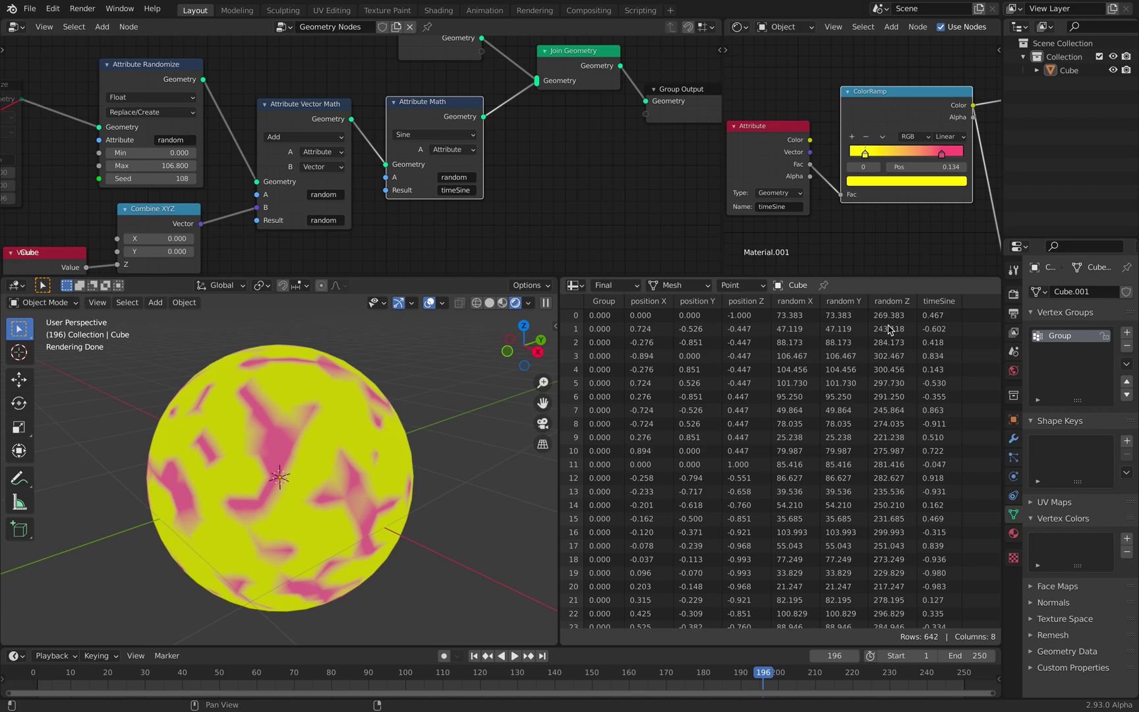
pyautogui.moveTo(438, 114); pyautogui.dragTo(443, 112)
pyautogui.moveTo(518, 174); pyautogui.dragTo(475, 191, button='middle')
pyautogui.moveTo(415, 134); pyautogui.dragTo(415, 127)
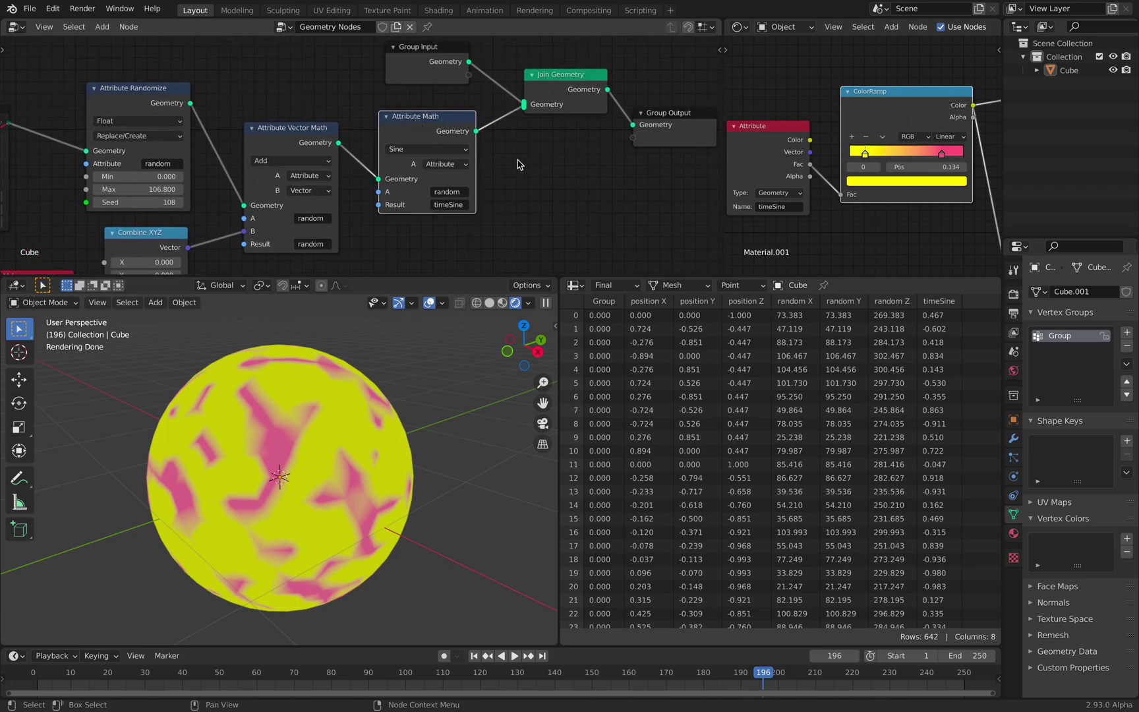
pyautogui.moveTo(518, 165); pyautogui.dragTo(473, 175, button='middle')
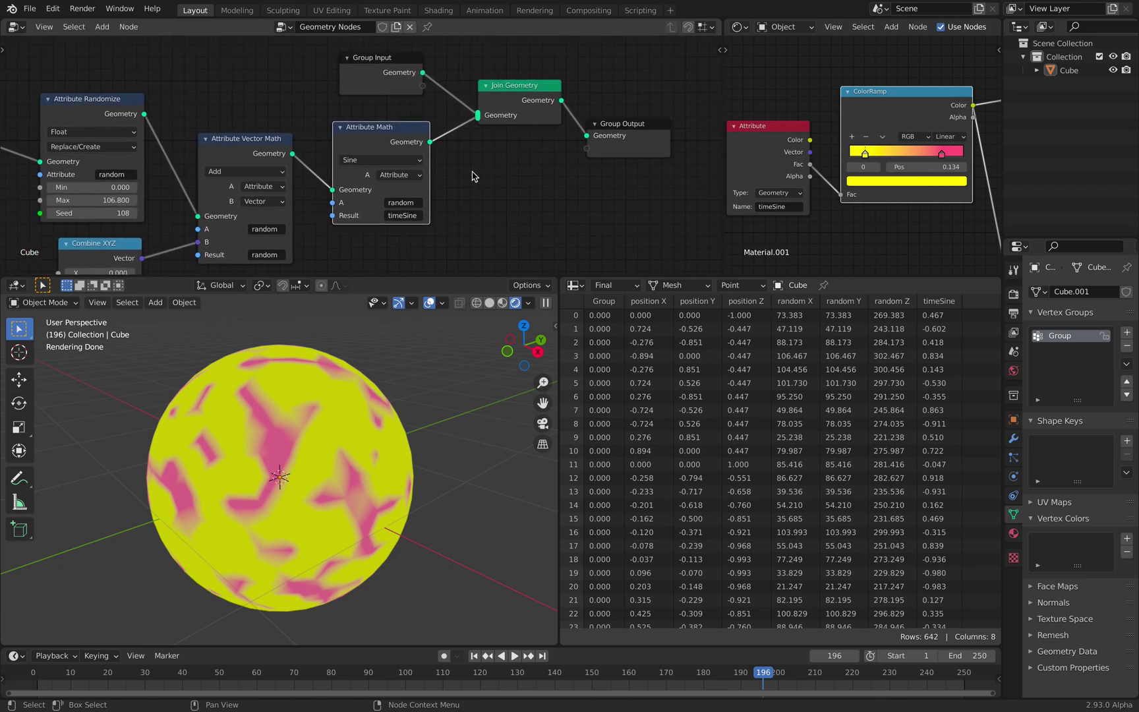
# Play the animation with the new random values and pause it at frame 53
pyautogui.press('space')
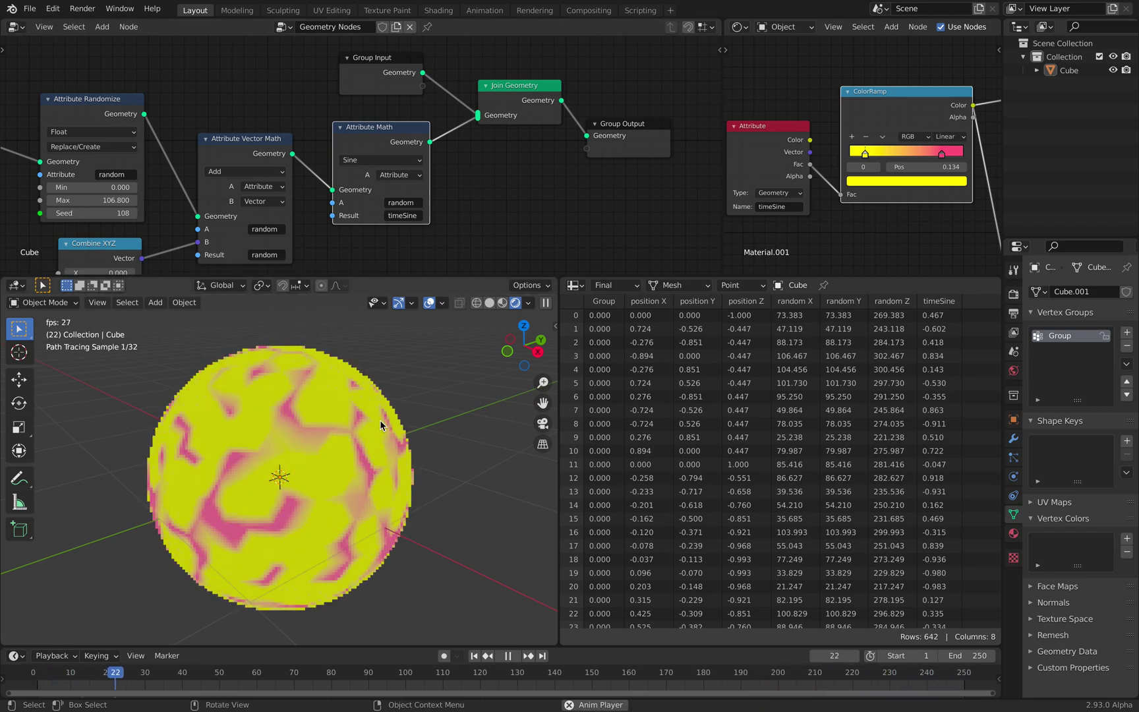
pyautogui.press('space')
pyautogui.moveTo(385, 151); pyautogui.dragTo(416, 151, button='middle')
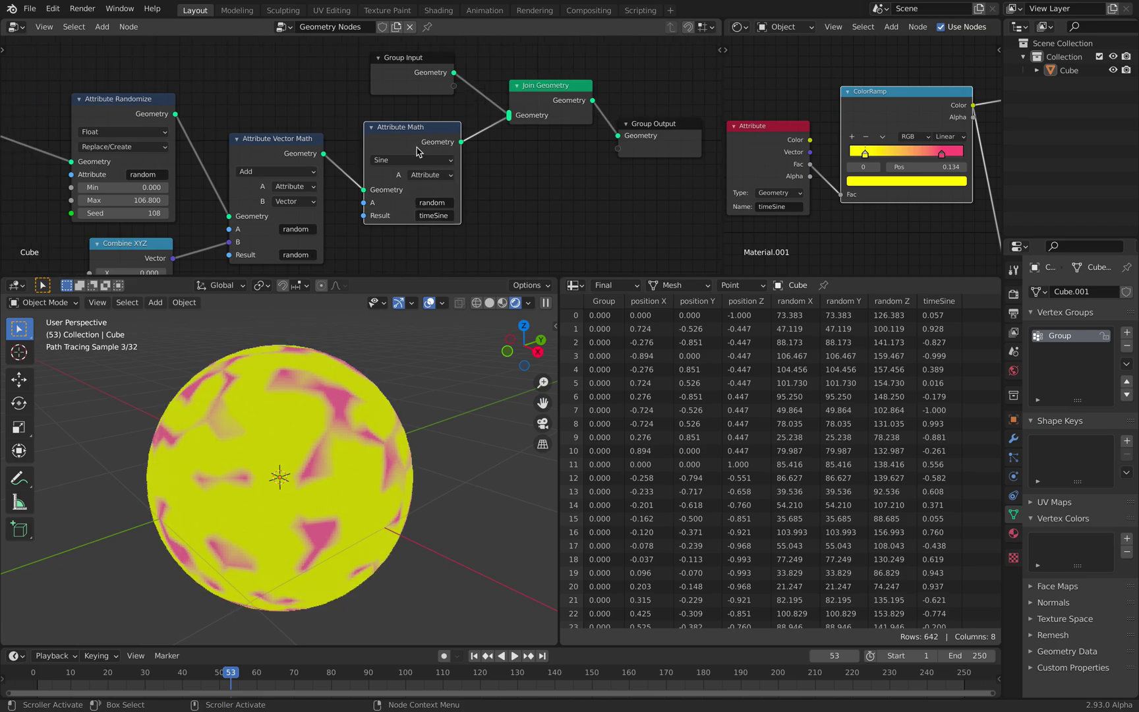
# Move the Group Input node slightly farther from the Attribute Math node and bring its Join Geometry connection into close view
pyautogui.moveTo(422, 63); pyautogui.dragTo(408, 61)
pyautogui.moveTo(406, 101); pyautogui.dragTo(367, 149, button='middle')
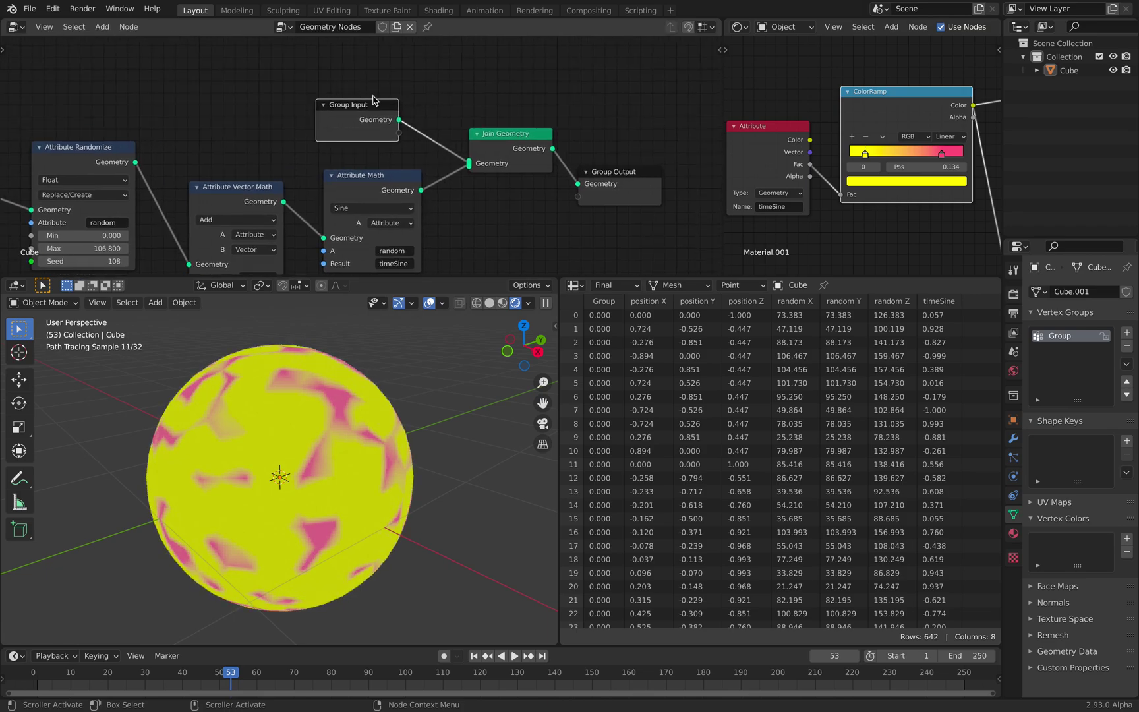
pyautogui.moveTo(374, 97); pyautogui.dragTo(385, 85)
pyautogui.scroll(2, 394, 140)
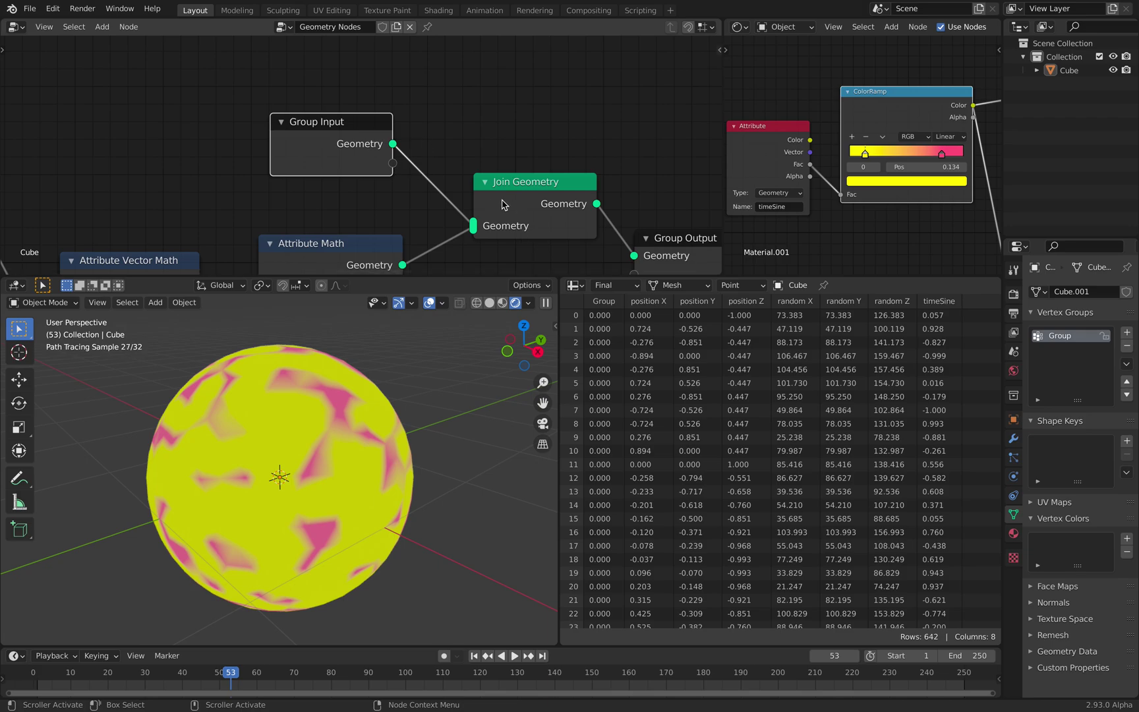
# Move the Join Geometry node to a slightly different position between the Group Input and Group Output nodes
pyautogui.moveTo(505, 210); pyautogui.dragTo(479, 207)
pyautogui.moveTo(479, 207); pyautogui.dragTo(486, 160, button='middle')
pyautogui.moveTo(485, 160); pyautogui.dragTo(512, 163)
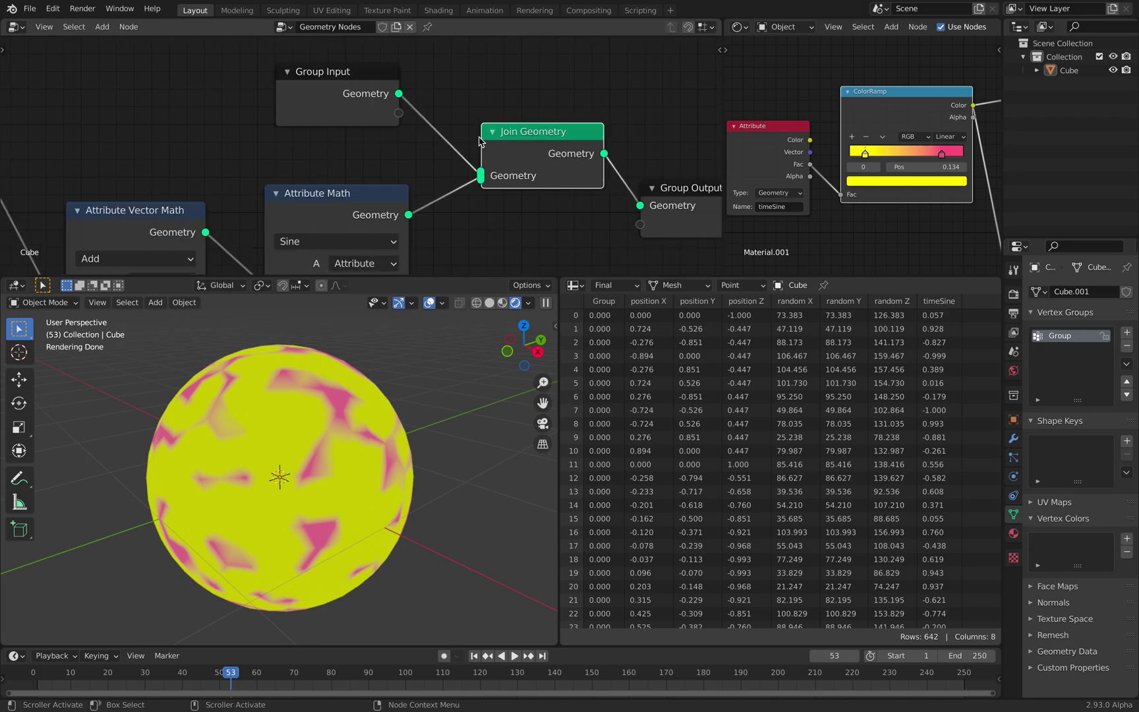
pyautogui.moveTo(465, 103); pyautogui.dragTo(464, 109, button='middle')
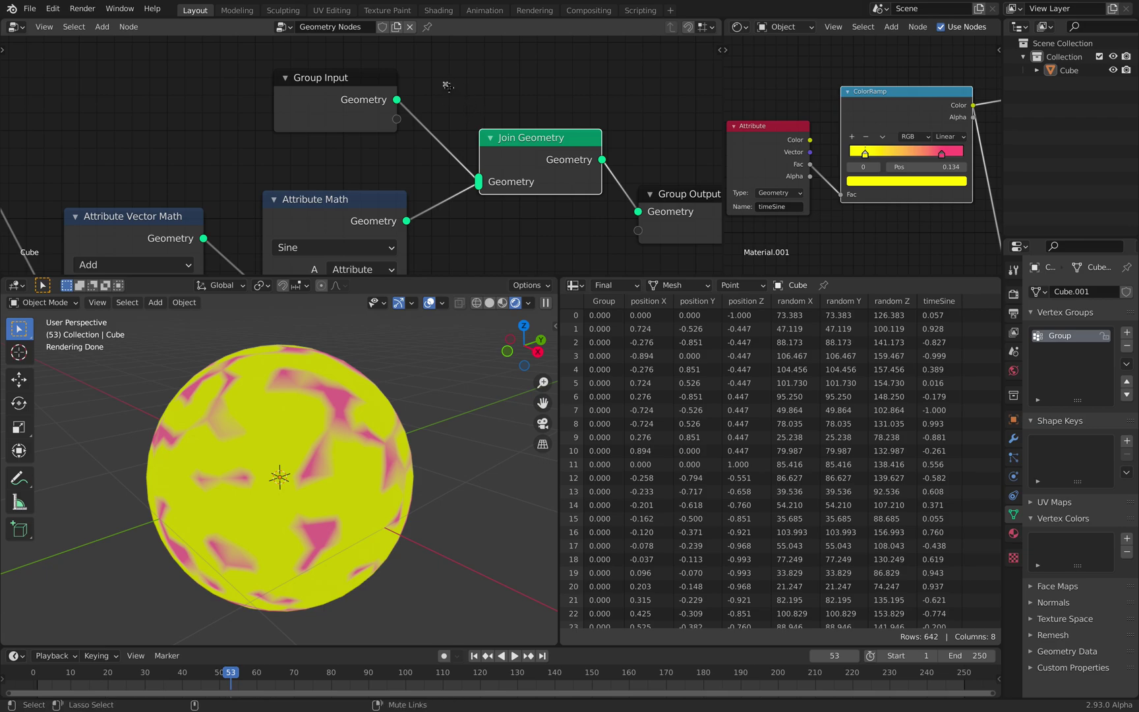
# Mute the link from Group Input to Join Geometry and unmute it again
pyautogui.keyDown('ctrl'); pyautogui.keyDown('shift'); pyautogui.moveTo(420, 146); pyautogui.dragTo(422, 158, button='right'); pyautogui.keyUp('shift'); pyautogui.keyUp('ctrl')
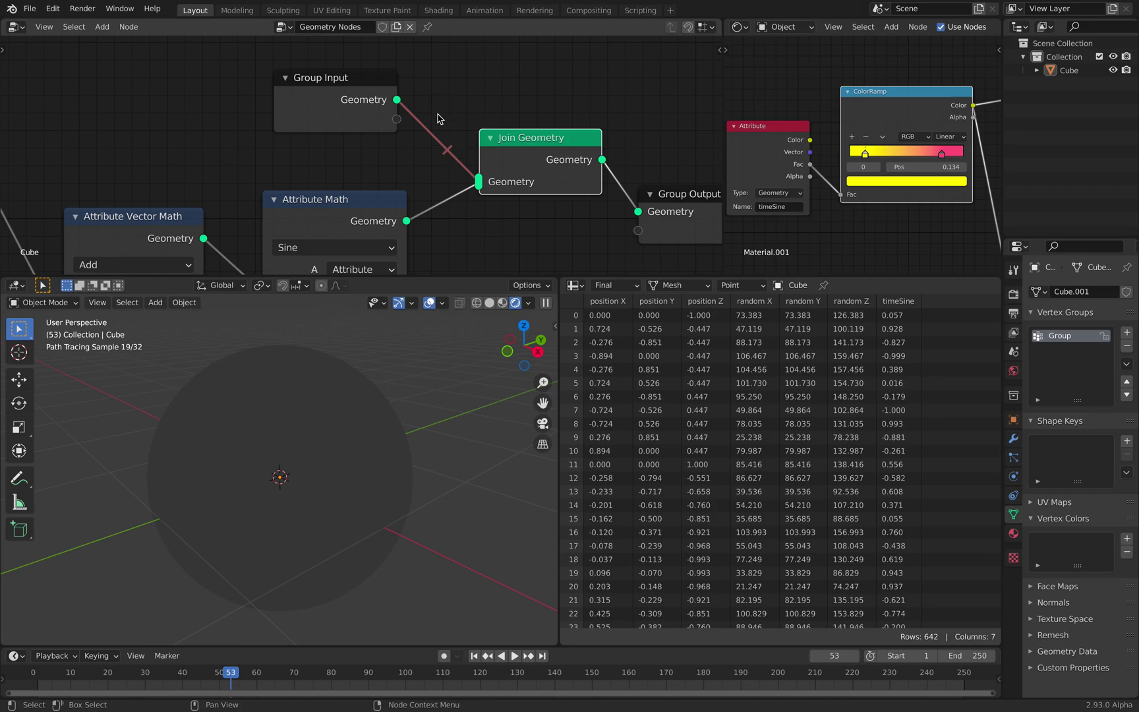
pyautogui.scroll(-2, 461, 127)
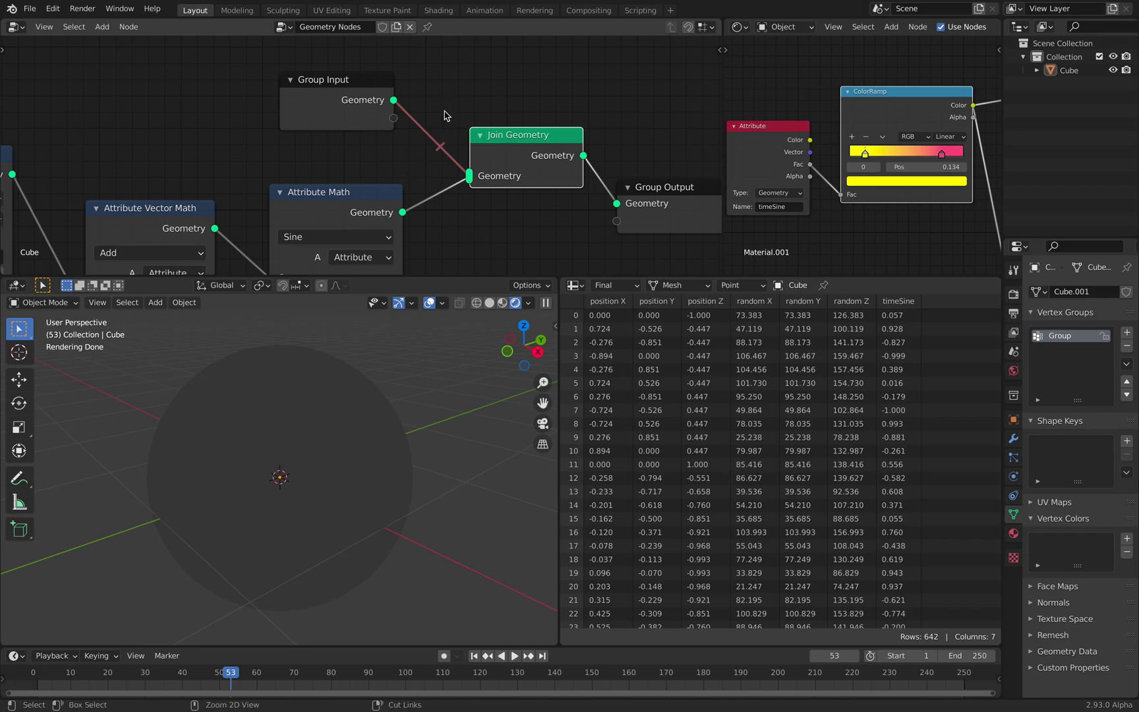
pyautogui.keyDown('ctrl'); pyautogui.keyDown('alt'); pyautogui.moveTo(422, 170); pyautogui.dragTo(452, 108, button='right'); pyautogui.keyUp('alt'); pyautogui.keyUp('ctrl')
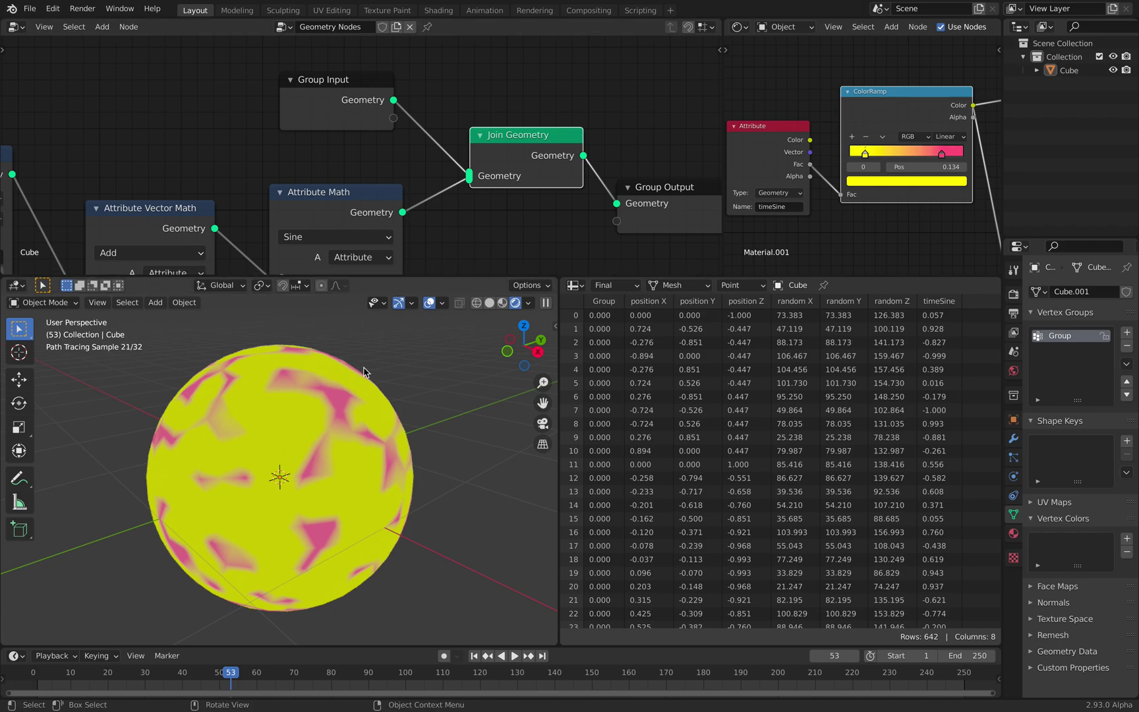
# Widen the shader editor slightly at the expense of the geometry node editor
pyautogui.moveTo(415, 226); pyautogui.dragTo(290, 244, button='middle')
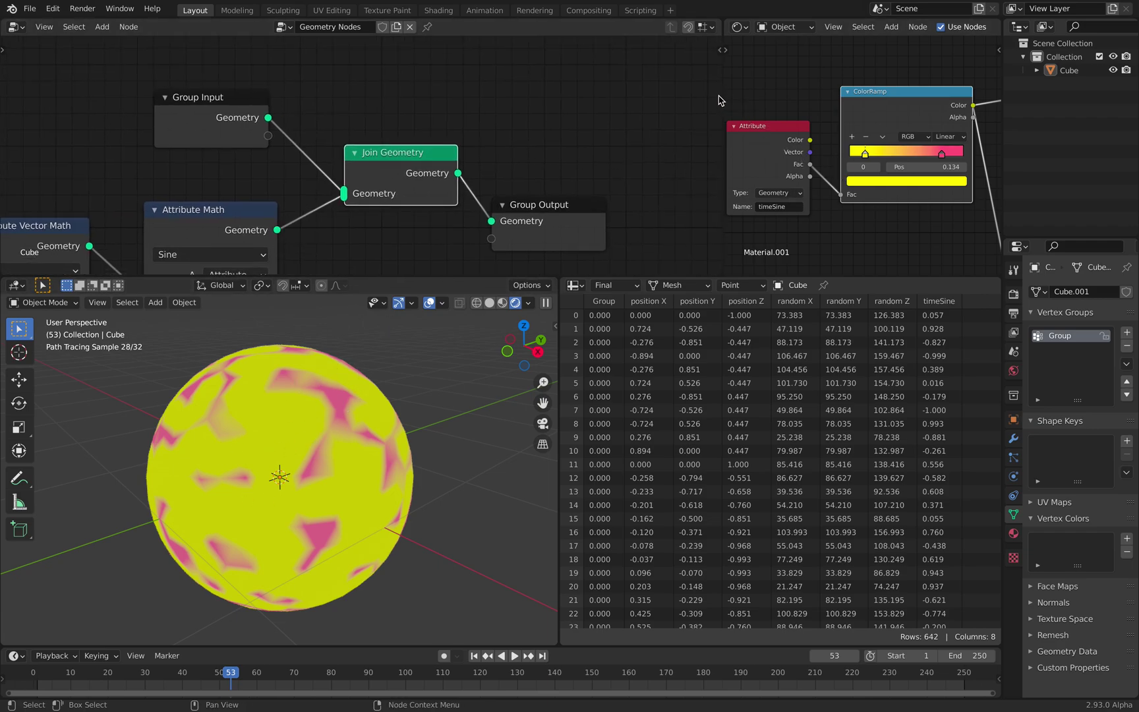
pyautogui.moveTo(723, 100); pyautogui.dragTo(704, 103)
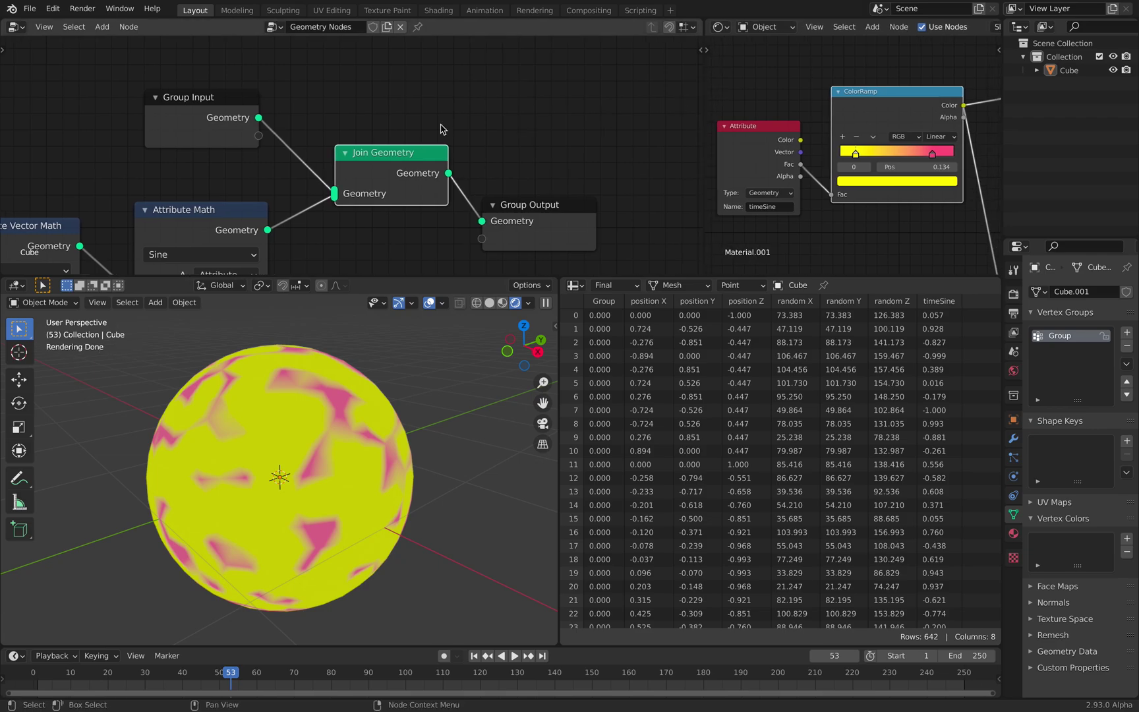
pyautogui.scroll(-3, 377, 165)
pyautogui.moveTo(377, 164); pyautogui.dragTo(440, 113, button='middle')
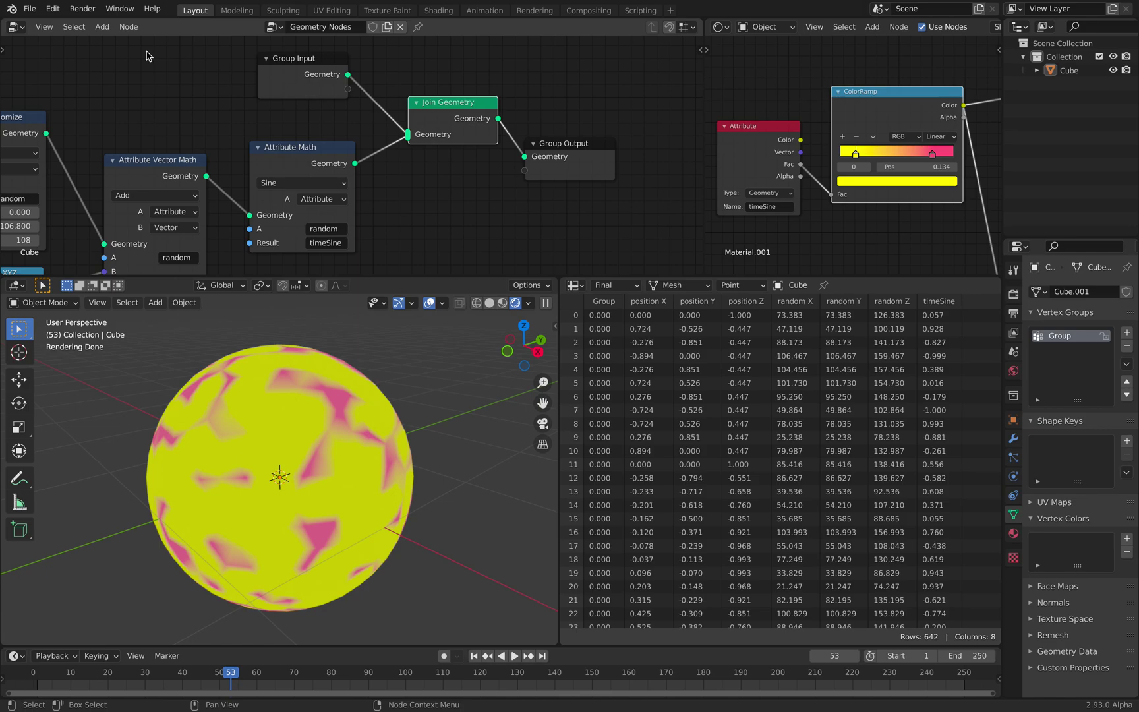
# Open the recently used file offset_time_006.blend
pyautogui.click(29, 8)
pyautogui.moveTo(90, 51)
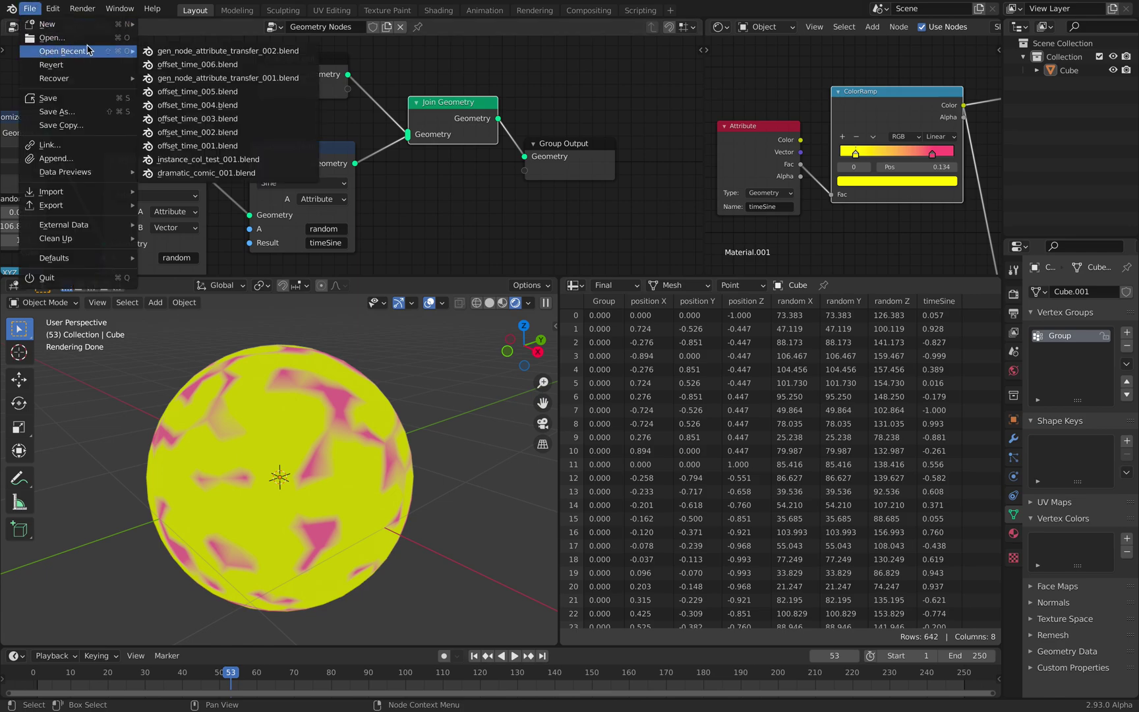
pyautogui.click(189, 64)
pyautogui.click(531, 385)
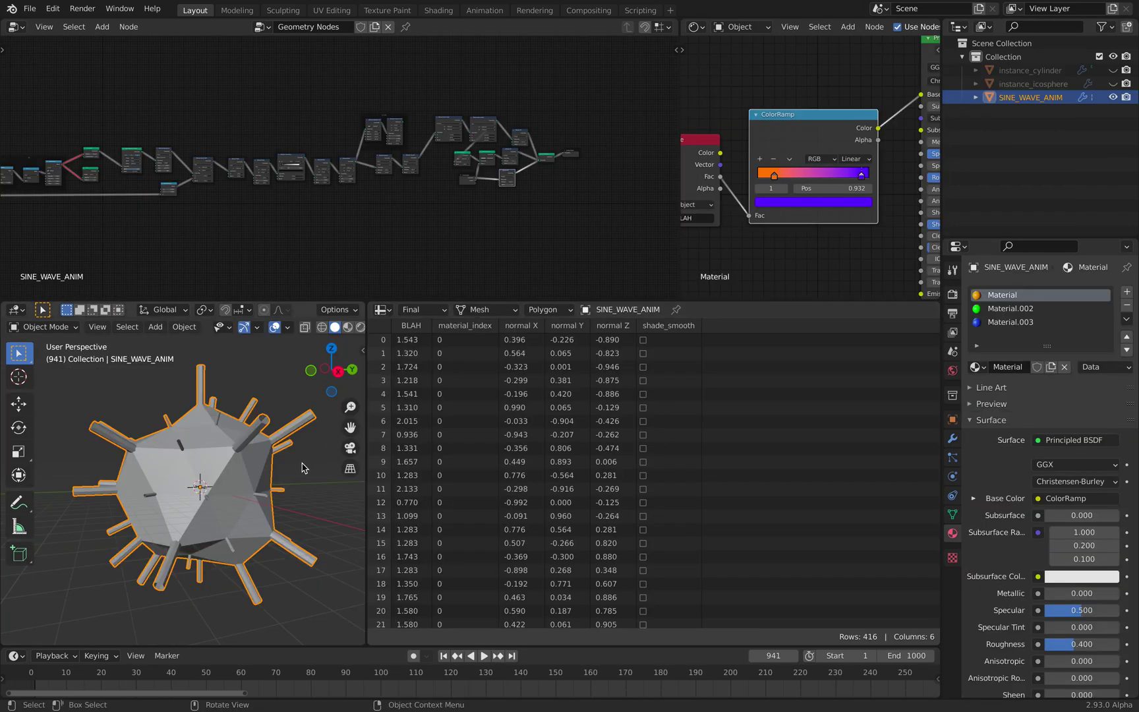
# Play the sine wave animation, widen the 3D viewport at the spreadsheet's expense, and pause at frame 36
pyautogui.press('space')
pyautogui.moveTo(366, 473); pyautogui.dragTo(531, 473)
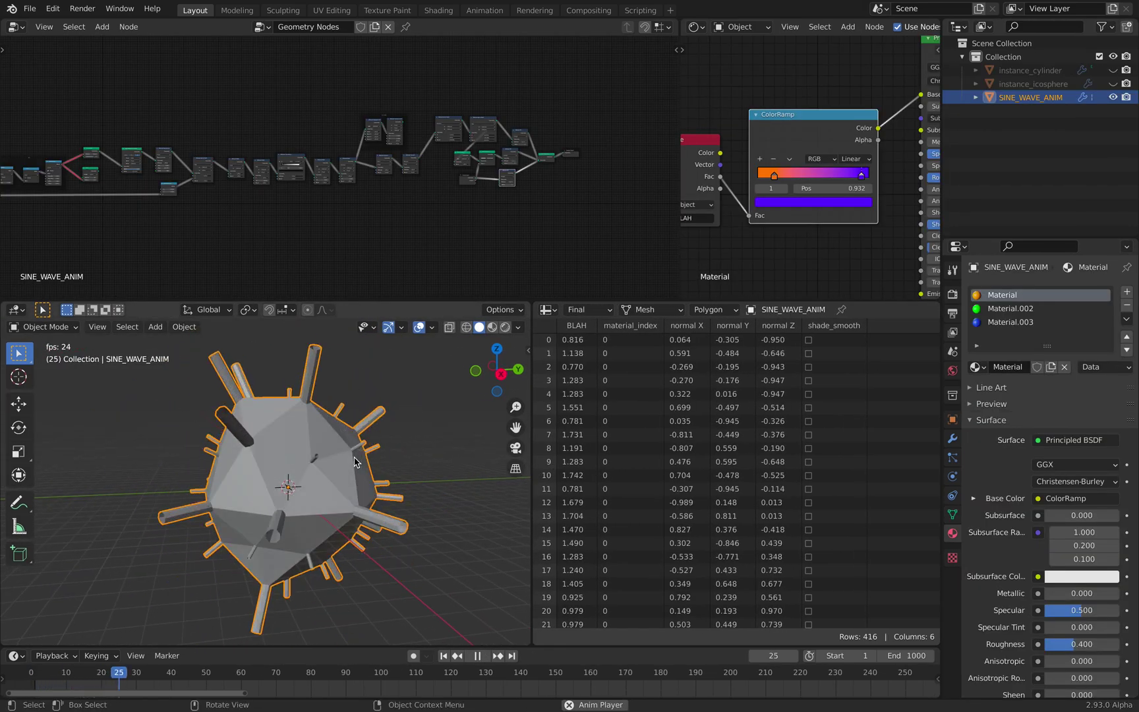
pyautogui.press('space')
# Resume the animation of SINE_WAVE_ANIM and pause it at frame 47
pyautogui.moveTo(208, 186); pyautogui.dragTo(235, 205, button='middle')
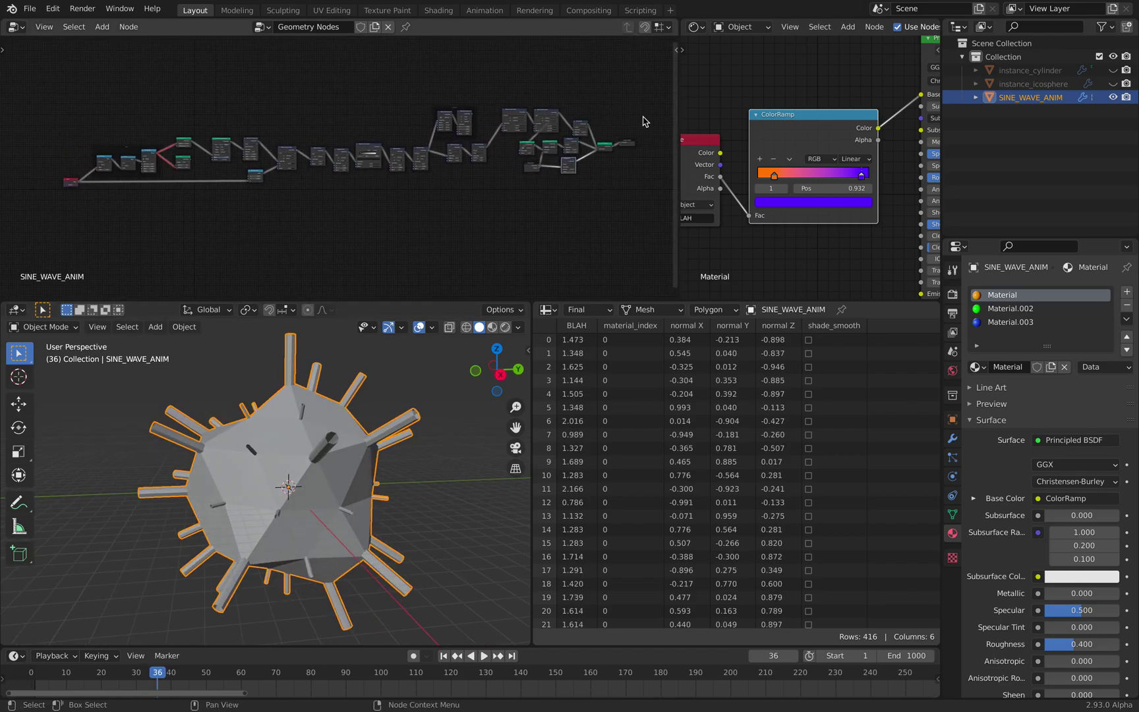
pyautogui.scroll(-3, 758, 112)
pyautogui.moveTo(743, 83); pyautogui.dragTo(710, 88, button='middle')
pyautogui.press('space')
pyautogui.press('space')
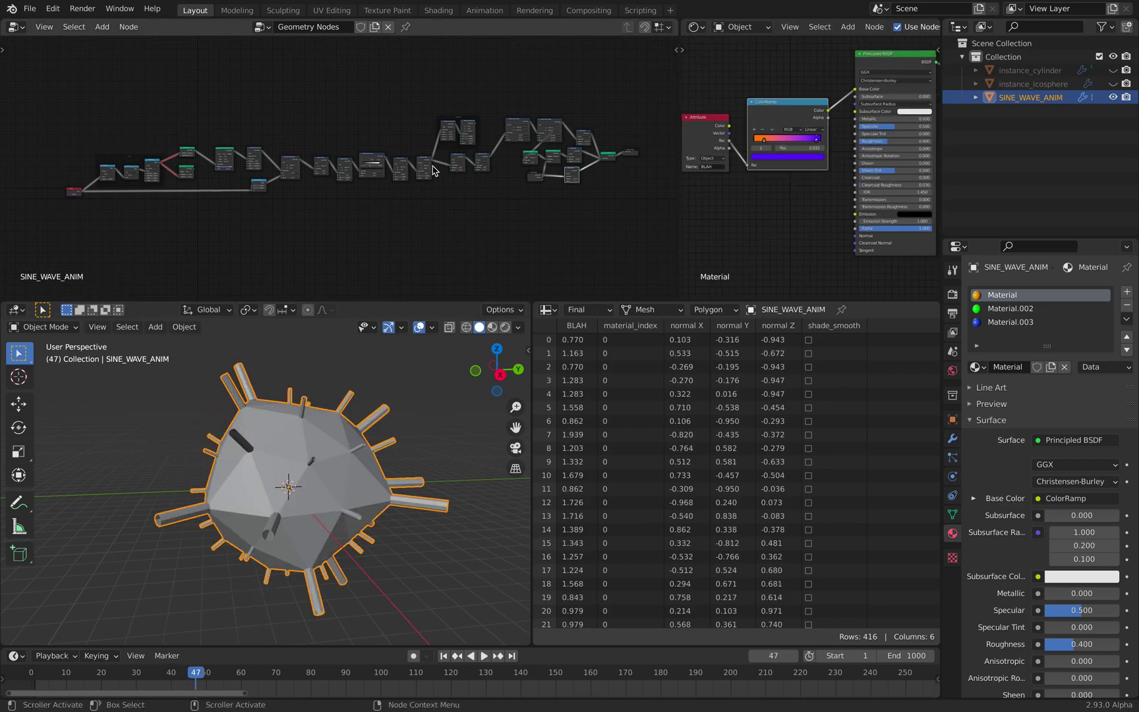
# Select the hidden instance_cylinder and instance_icosphere objects in turn to examine their geometry node trees
pyautogui.click(1027, 71)
pyautogui.click(1027, 83)
pyautogui.click(1031, 72)
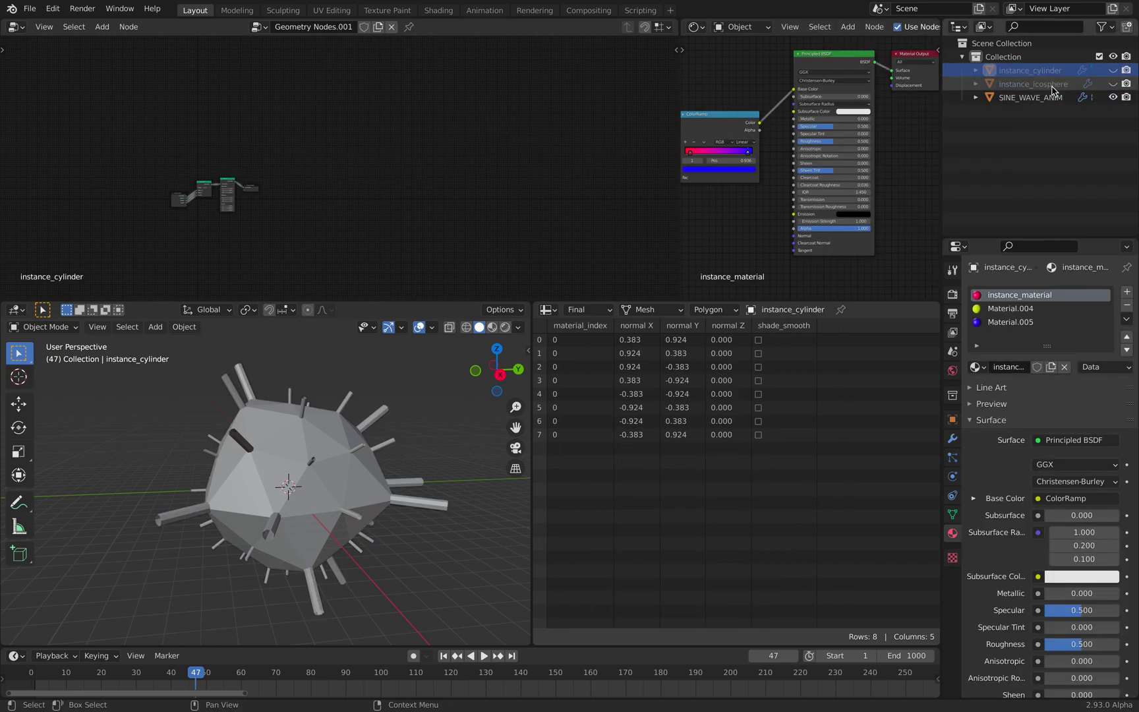
pyautogui.click(1029, 83)
pyautogui.scroll(6, 490, 152)
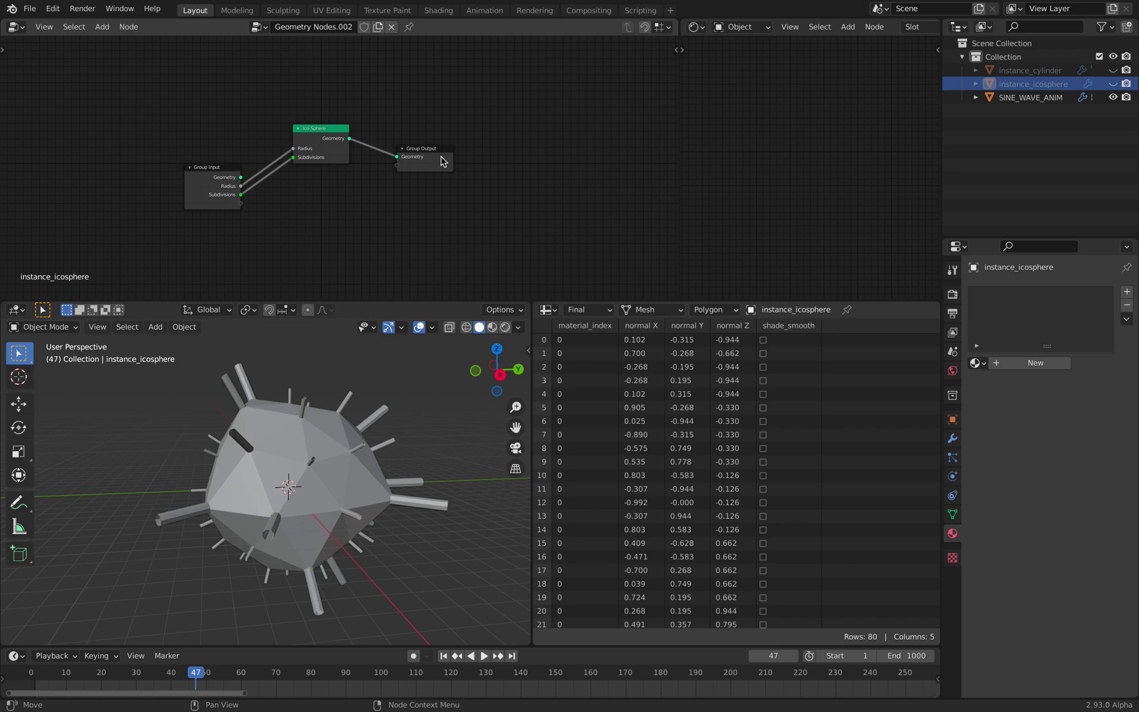
# Rearrange the Ico Sphere, Group Output and Group Input nodes in instance_icosphere's node tree
pyautogui.moveTo(300, 113); pyautogui.dragTo(297, 141)
pyautogui.moveTo(432, 149); pyautogui.dragTo(416, 154)
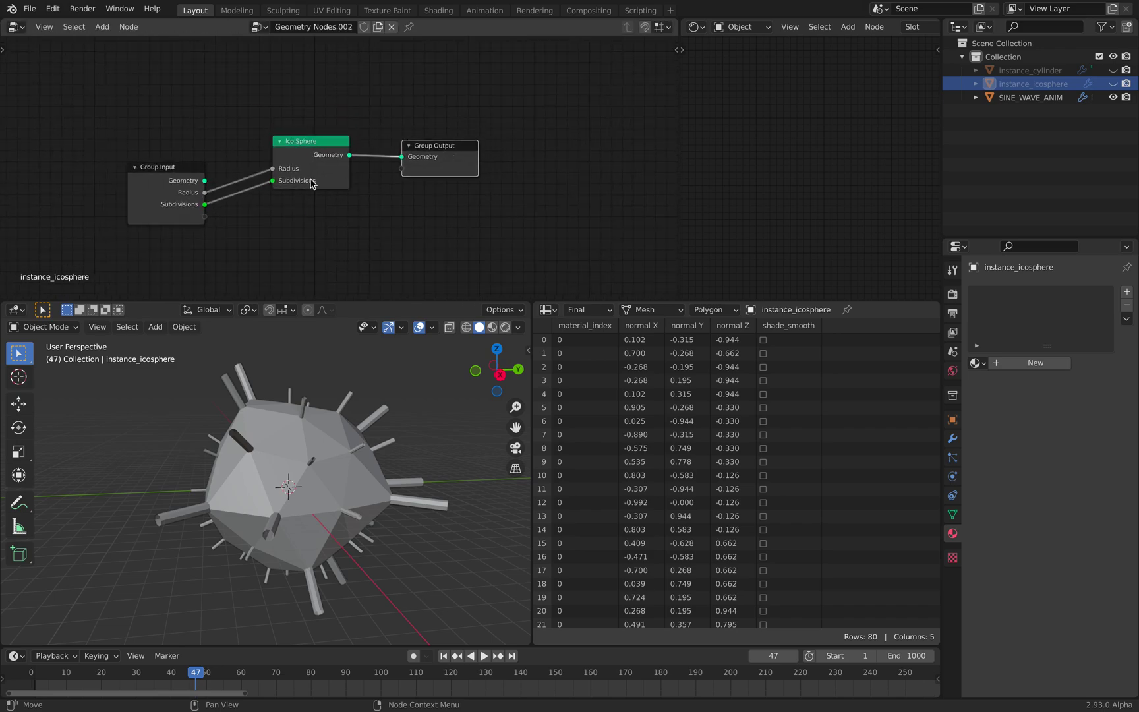
pyautogui.moveTo(201, 166); pyautogui.dragTo(209, 142)
# Examine instance_cylinder's Cylinder and Transform nodes, and reselect SINE_WAVE_ANIM to view its long node tree
pyautogui.click(1026, 73)
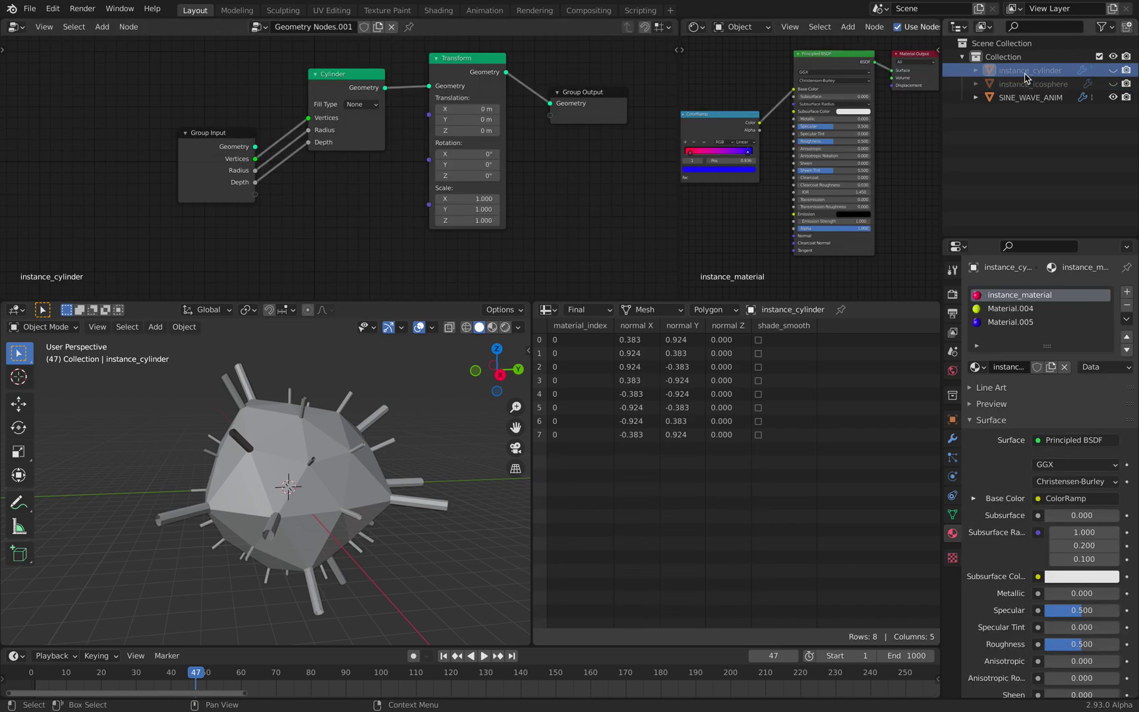
pyautogui.moveTo(463, 180); pyautogui.dragTo(398, 196, button='middle')
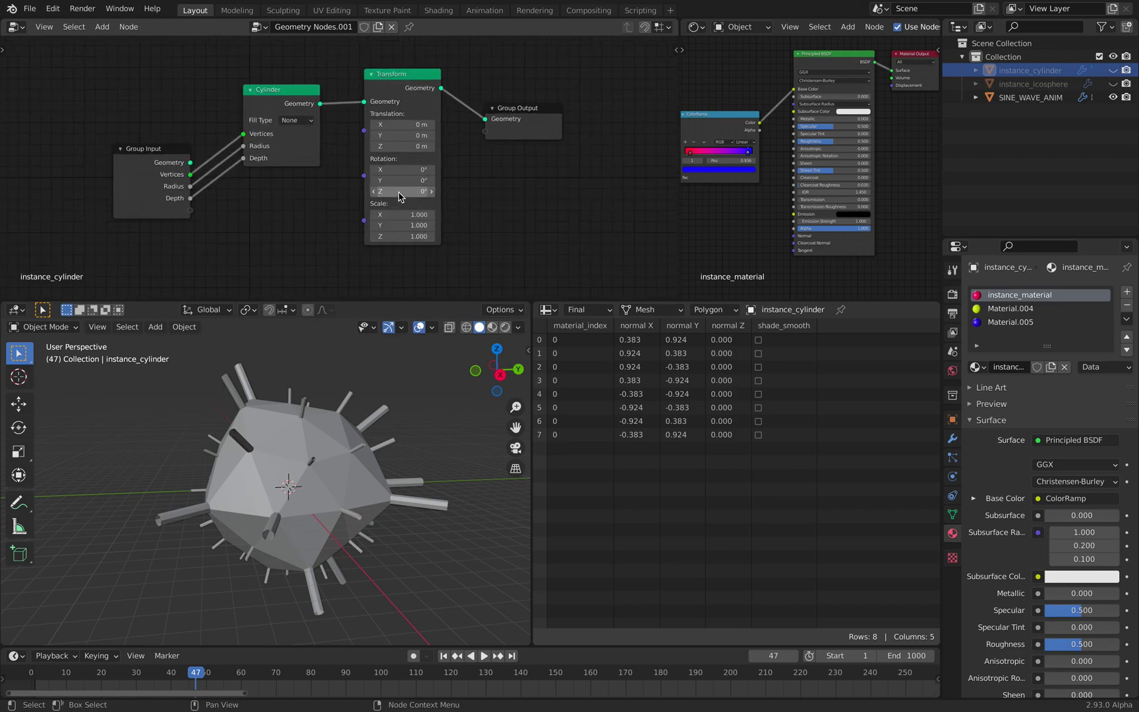
pyautogui.click(1029, 98)
pyautogui.moveTo(383, 421); pyautogui.dragTo(357, 436, button='middle')
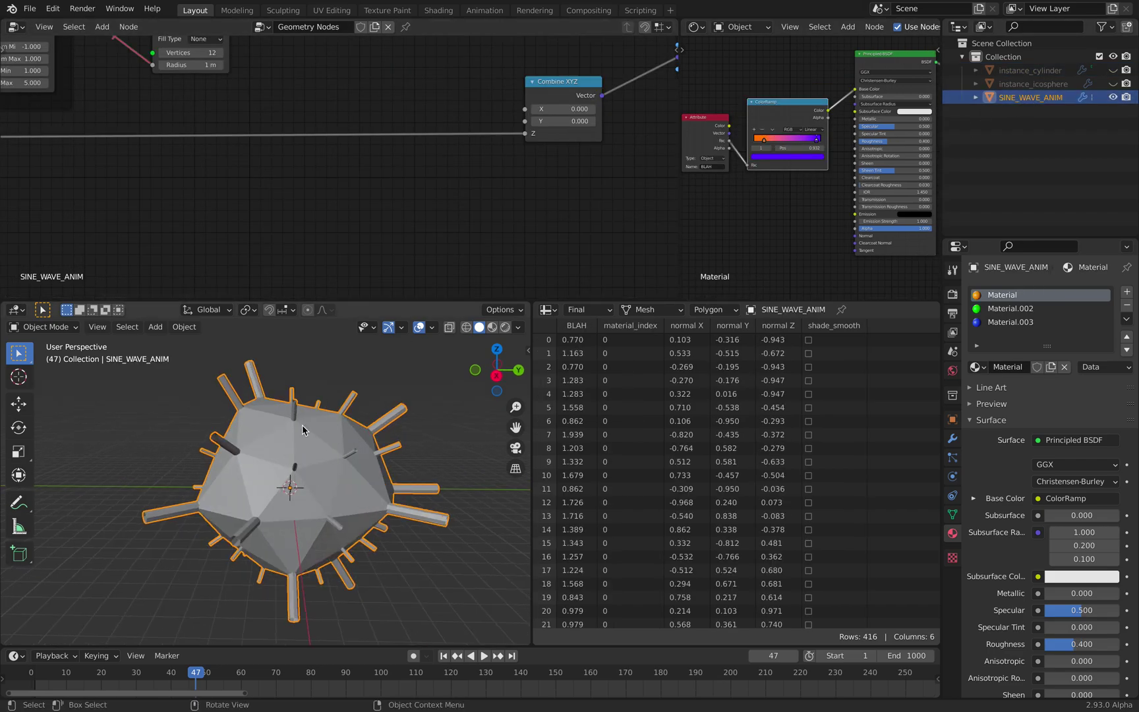
pyautogui.scroll(-5, 386, 191)
pyautogui.scroll(2, 404, 211)
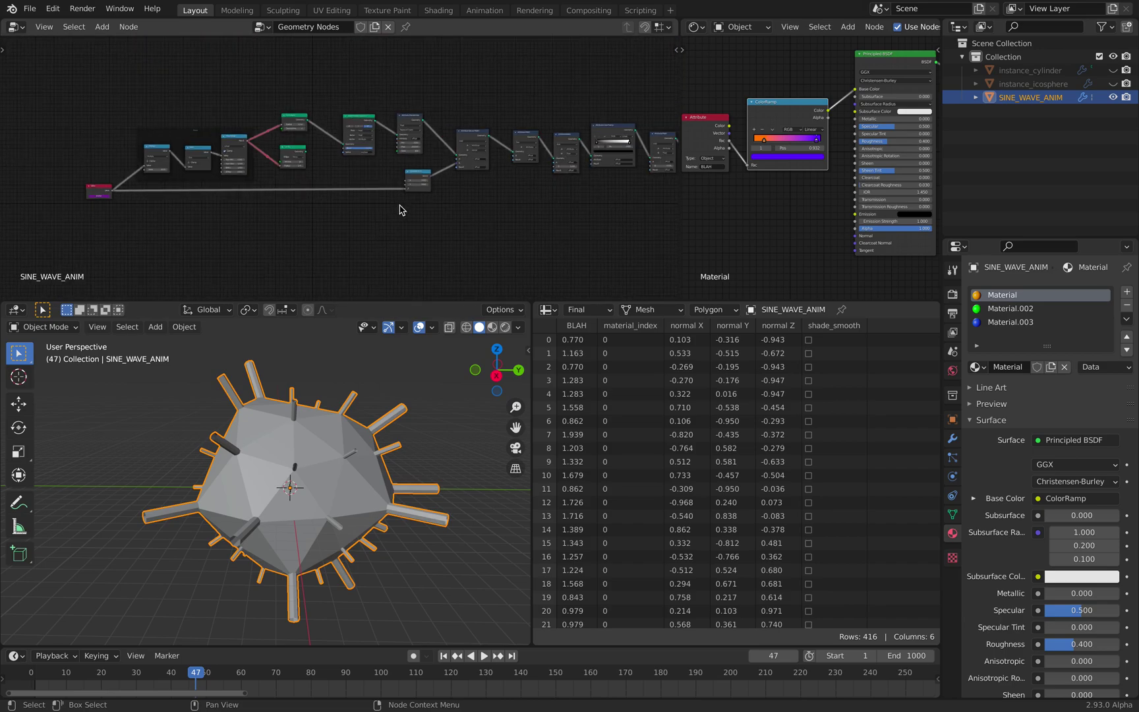
# Show SINE_WAVE_ANIM's modifier settings, widen the properties area, and set the Geometry Nodes Object input to instance_icosphere
pyautogui.click(951, 438)
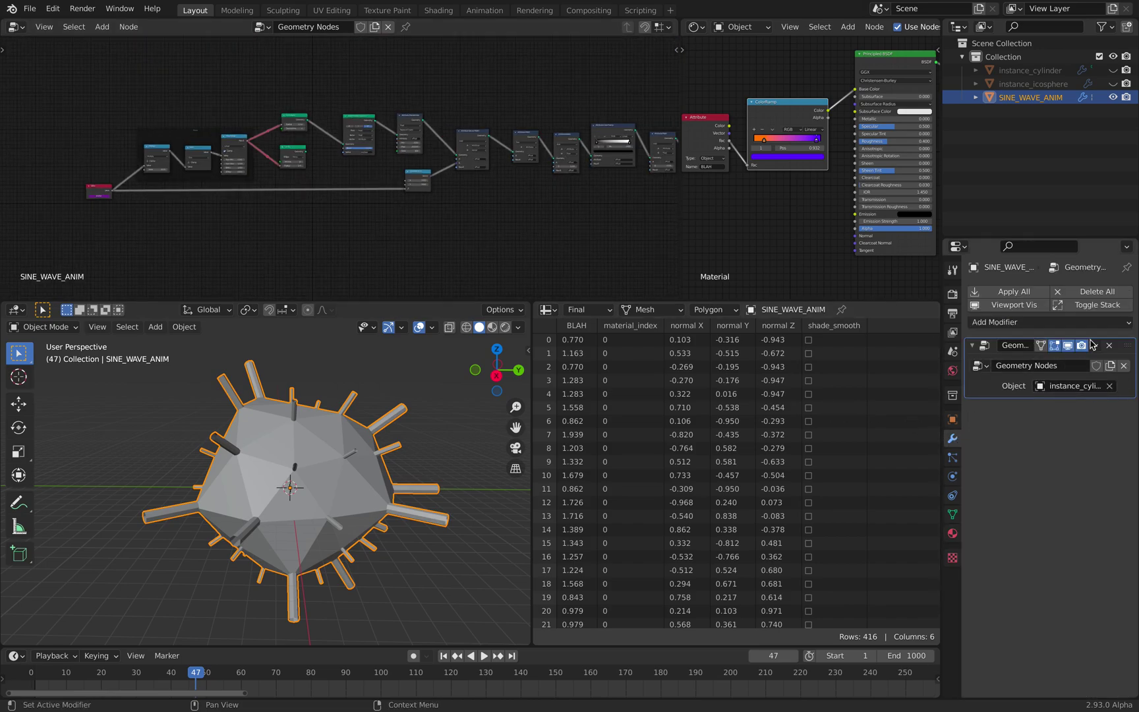
pyautogui.moveTo(941, 211); pyautogui.dragTo(882, 211)
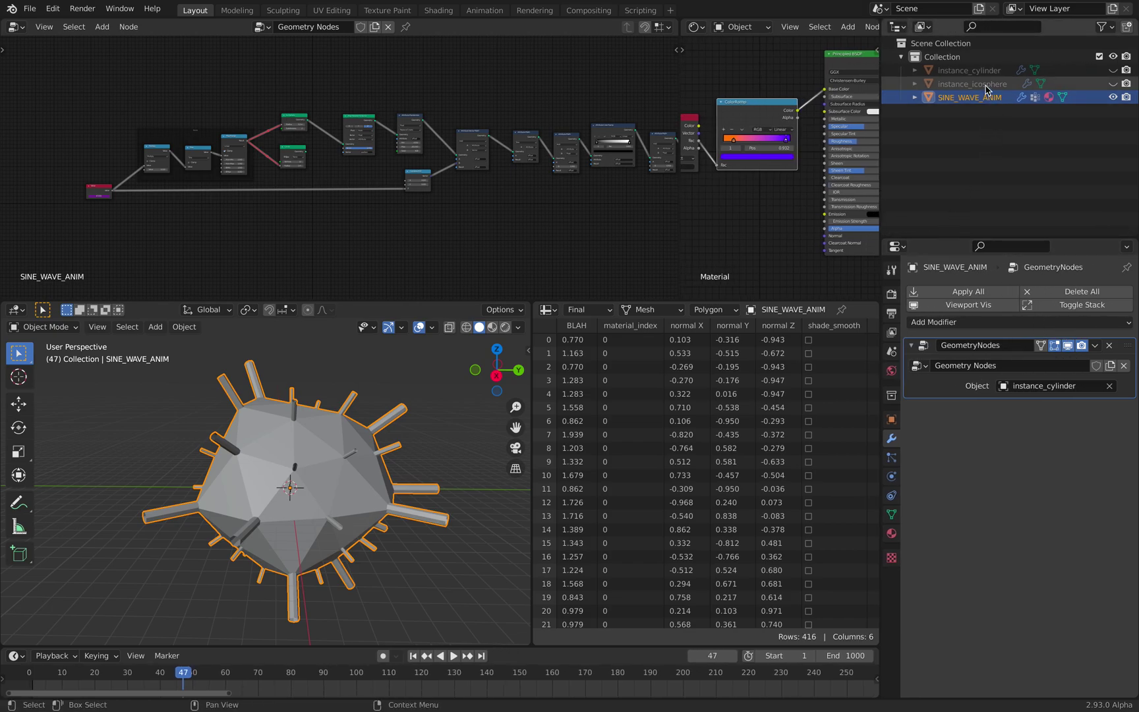
pyautogui.moveTo(981, 85); pyautogui.dragTo(1048, 386)
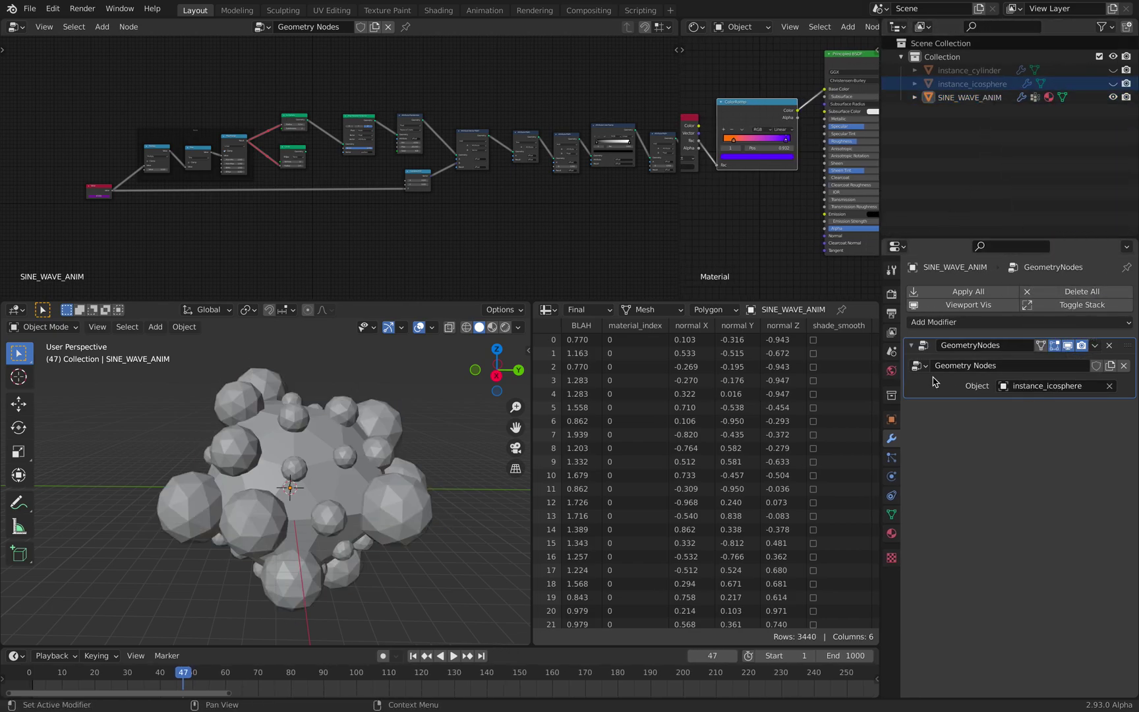
# Play the animation with the icosphere instances, pausing at frame 120 and again at frame 170
pyautogui.press('space')
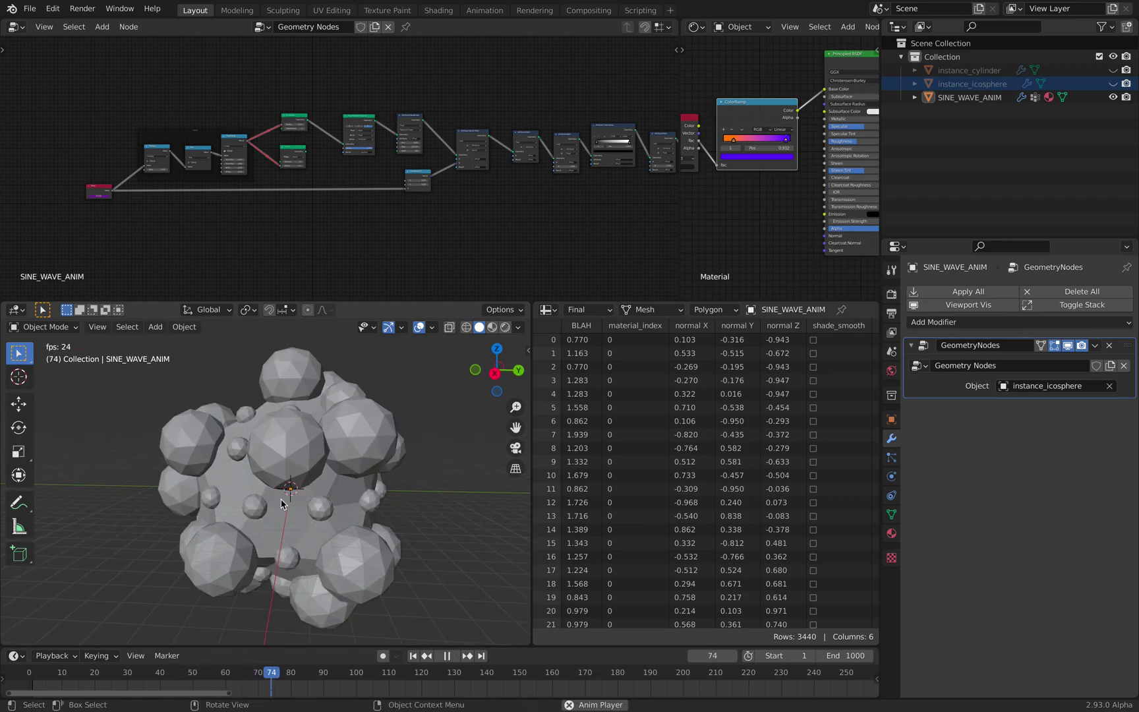
pyautogui.press('space')
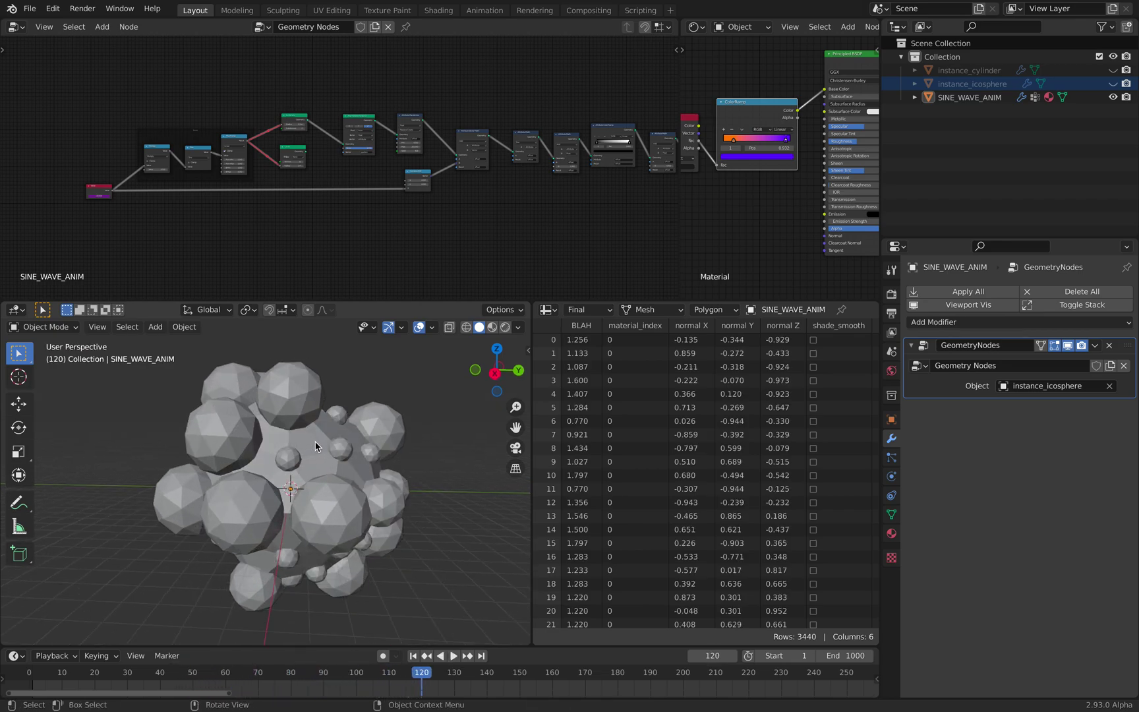
pyautogui.press('space')
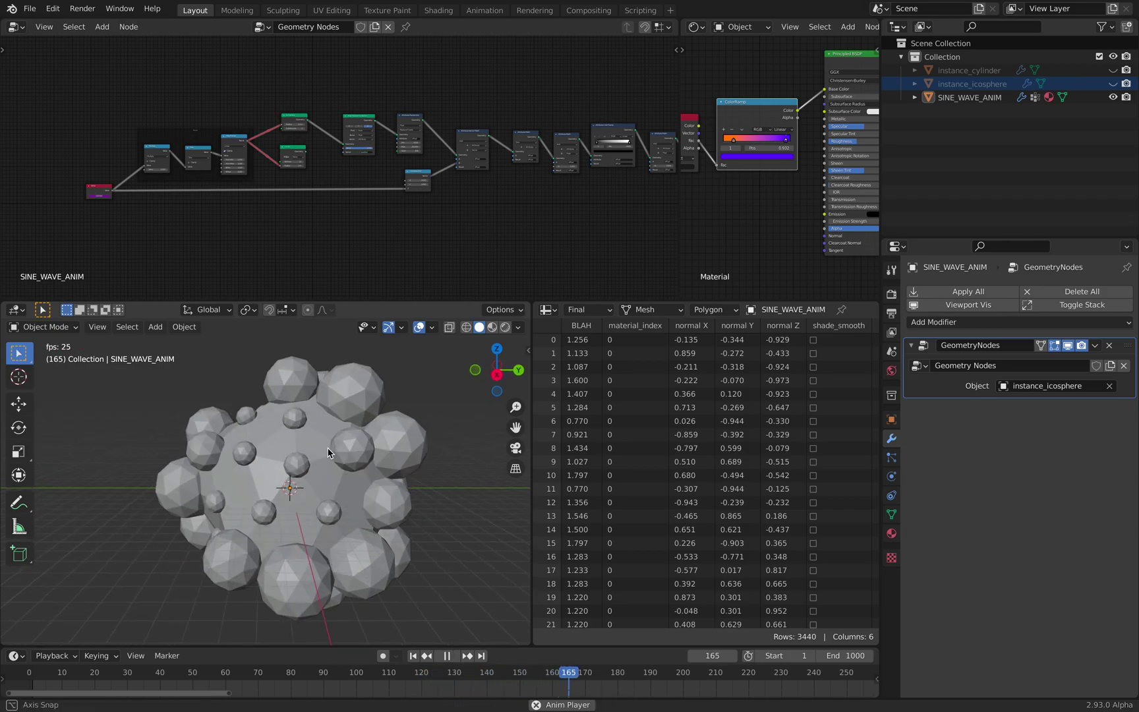
pyautogui.press('space')
# Set SINE_WAVE_ANIM's Geometry Nodes Object input to instance_cylinder and play the animation up to frame 226
pyautogui.click(254, 426)
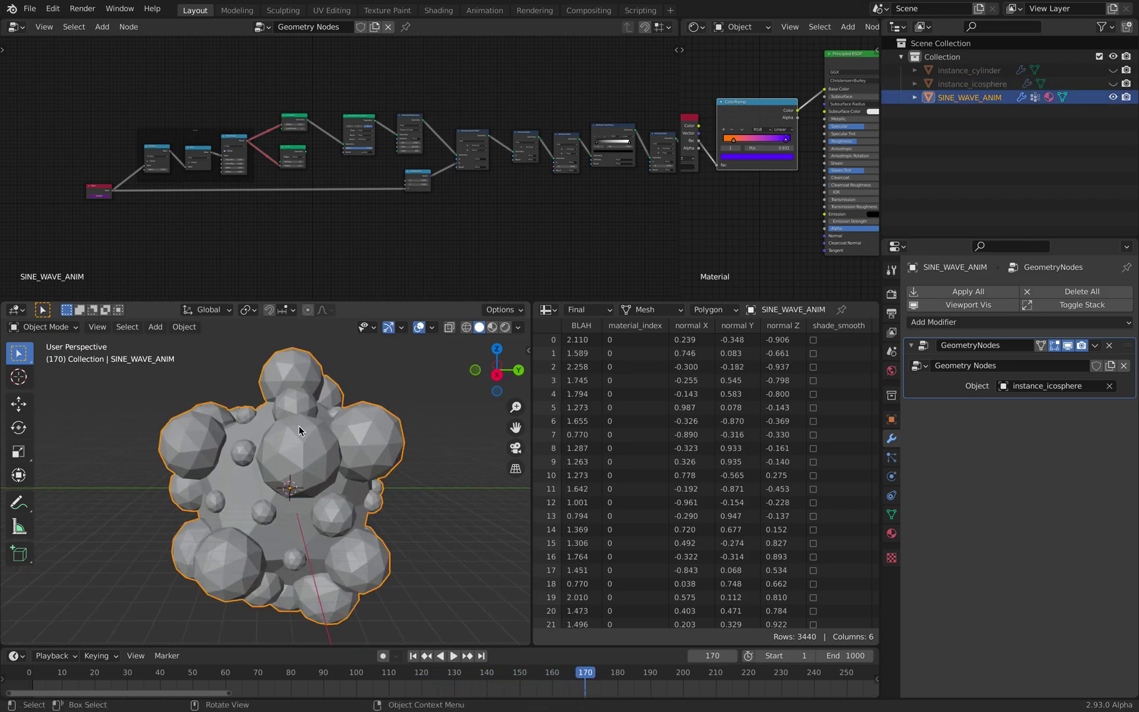
pyautogui.moveTo(981, 71); pyautogui.dragTo(1019, 387)
pyautogui.moveTo(371, 450); pyautogui.dragTo(420, 469, button='middle')
pyautogui.press('space')
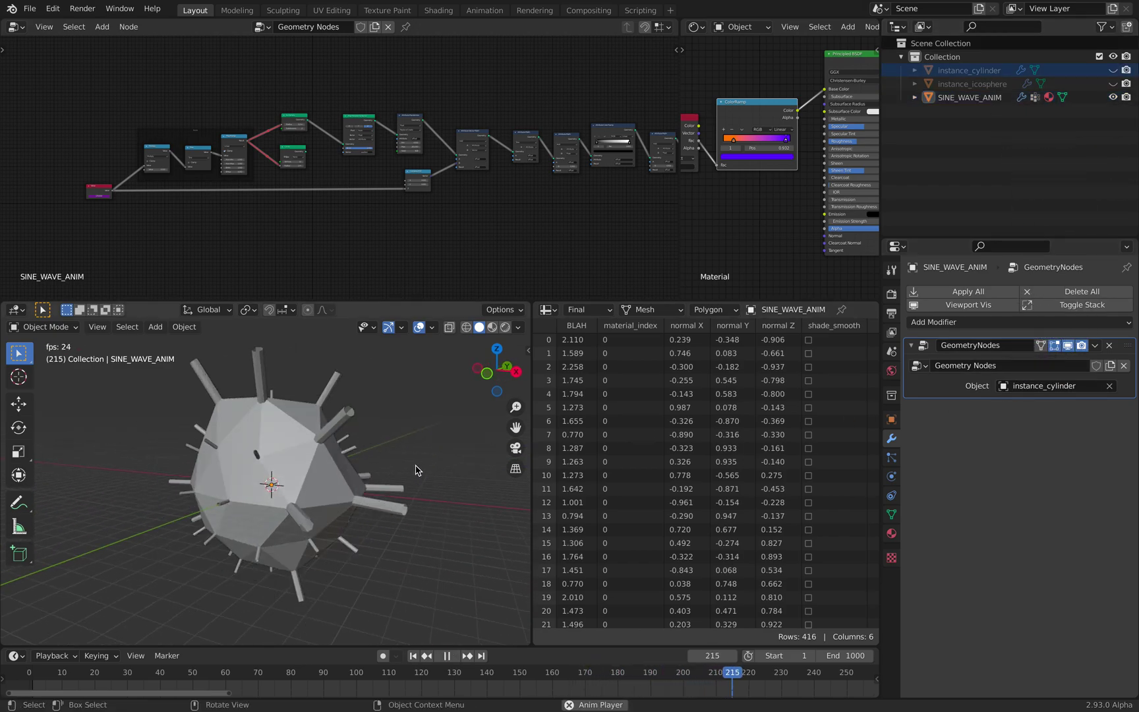
pyautogui.press('space')
# Widen the geometry node editor and shift the Value node slightly away from the Multiply node
pyautogui.scroll(5, 204, 192)
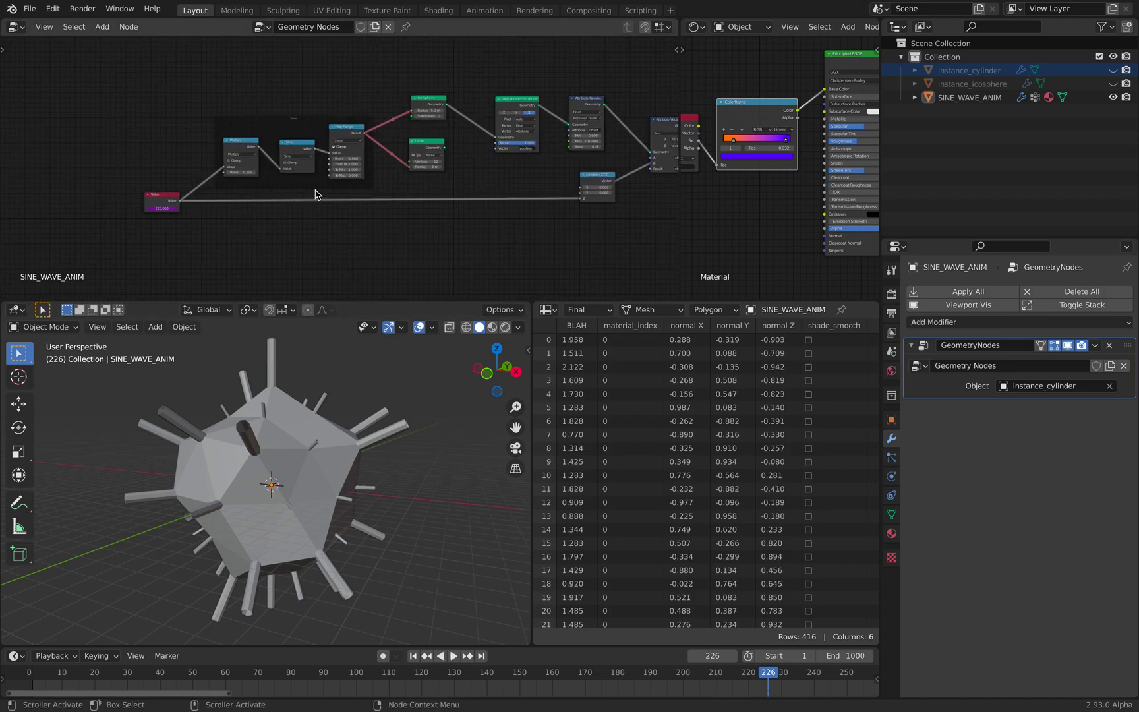
pyautogui.scroll(-1, 347, 200)
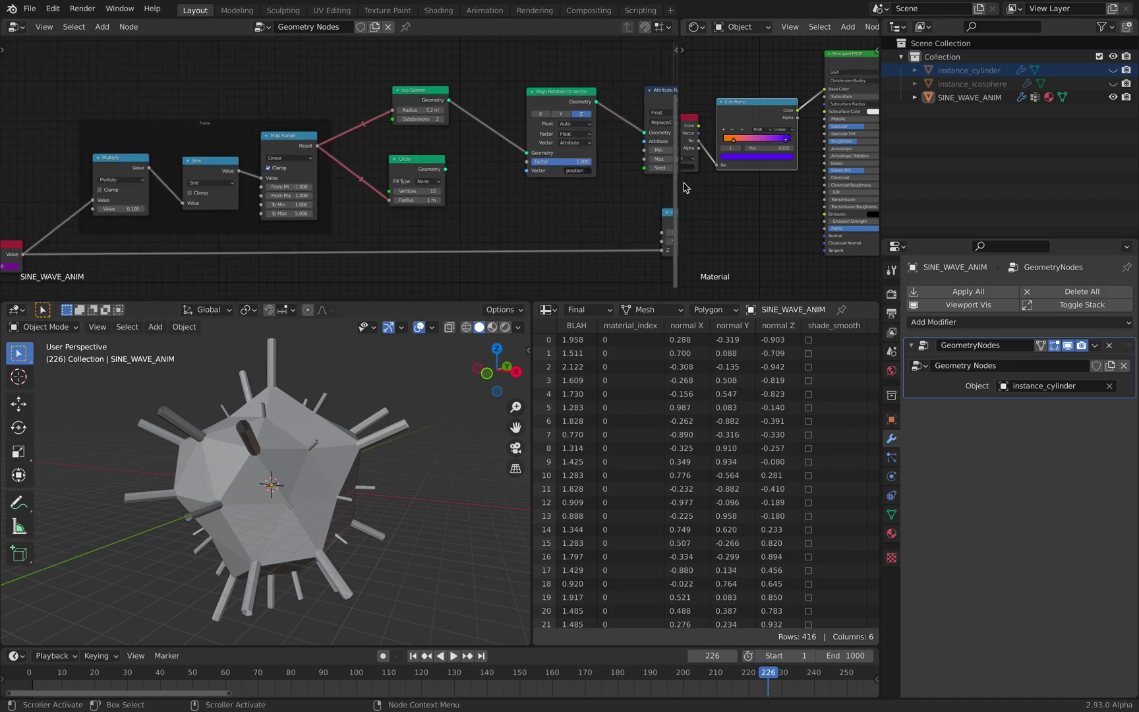
pyautogui.moveTo(678, 181); pyautogui.dragTo(752, 185)
pyautogui.scroll(-1, 293, 214)
pyautogui.moveTo(172, 238); pyautogui.dragTo(291, 209, button='middle')
pyautogui.moveTo(185, 215)
pyautogui.mouseDown()
pyautogui.moveTo(158, 220)
pyautogui.moveTo(172, 213)
pyautogui.mouseUp()
pyautogui.moveTo(240, 207); pyautogui.dragTo(475, 179, button='middle')
pyautogui.scroll(5, 401, 186)
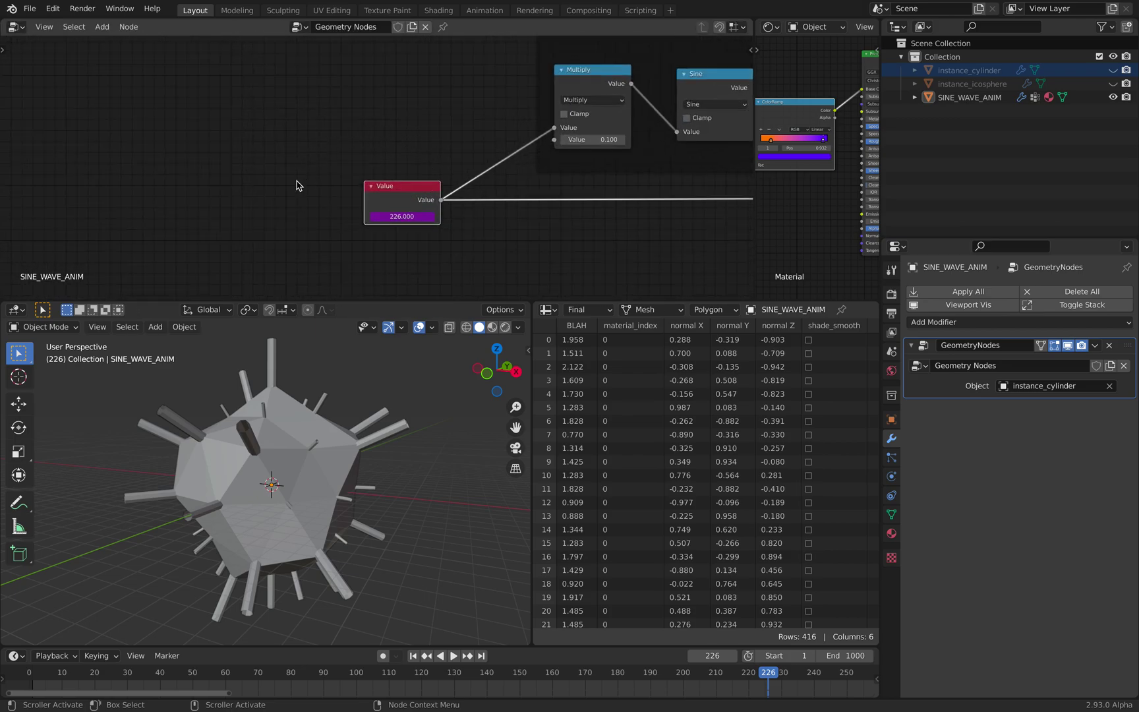
# Play the animation to frame 246 and reposition the Value node farther from the Multiply node
pyautogui.press('space')
pyautogui.press('space')
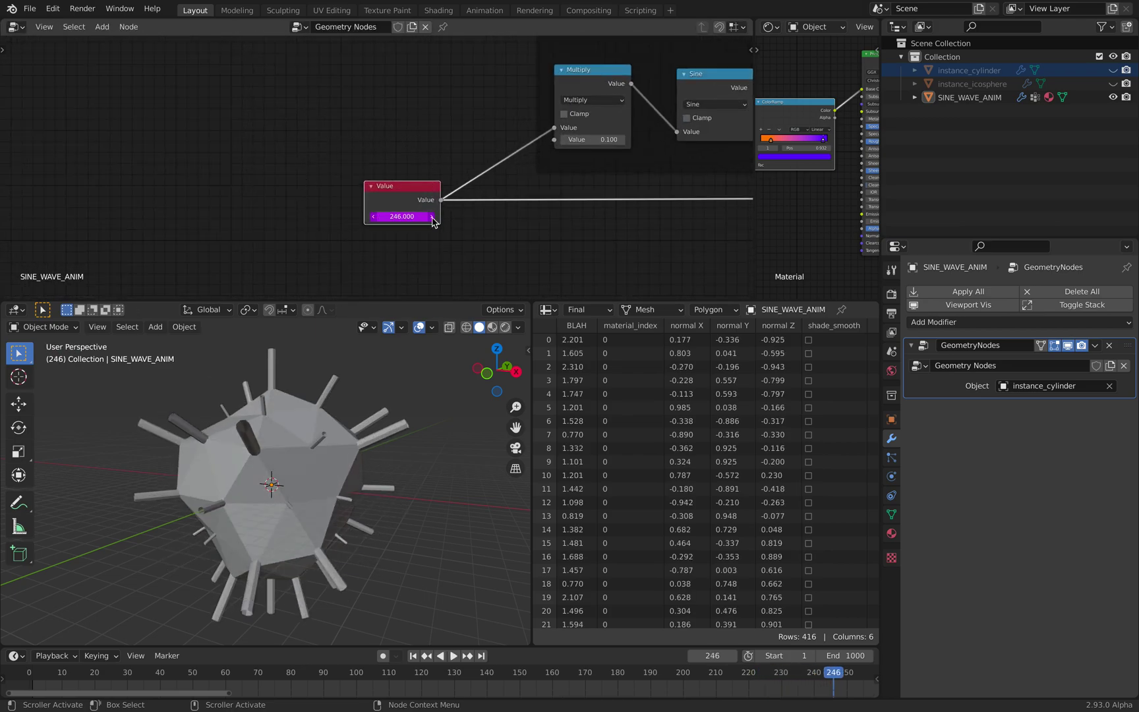
pyautogui.moveTo(415, 201); pyautogui.dragTo(283, 200)
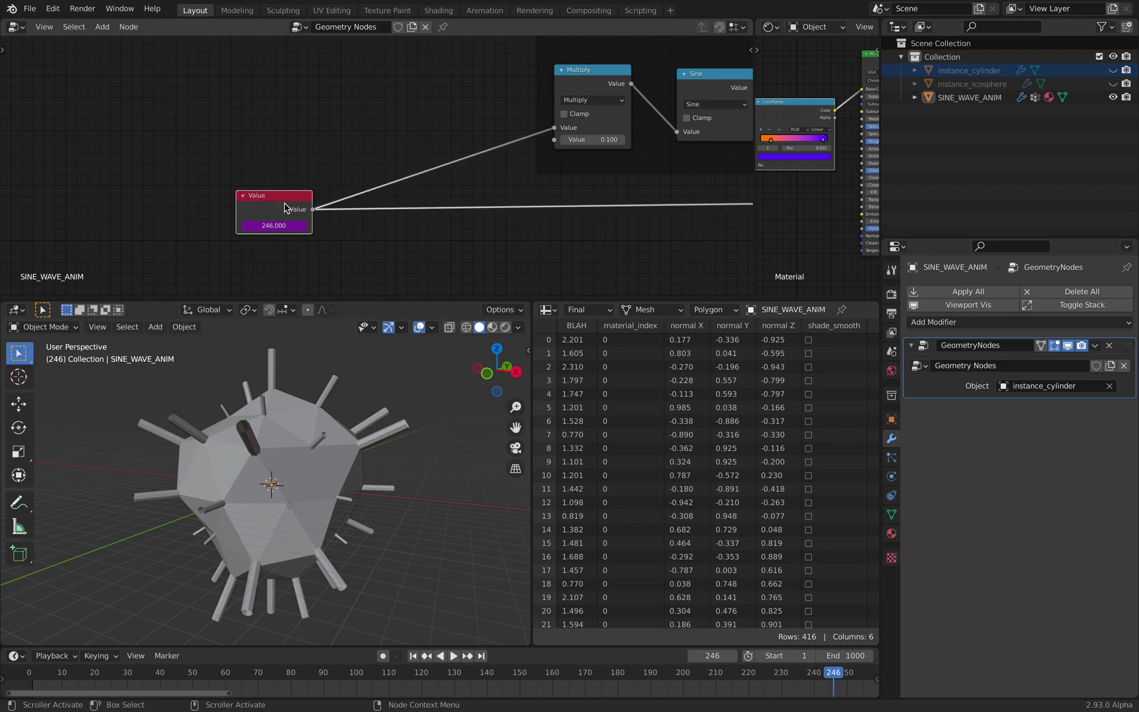
pyautogui.moveTo(355, 195); pyautogui.dragTo(289, 213, button='middle')
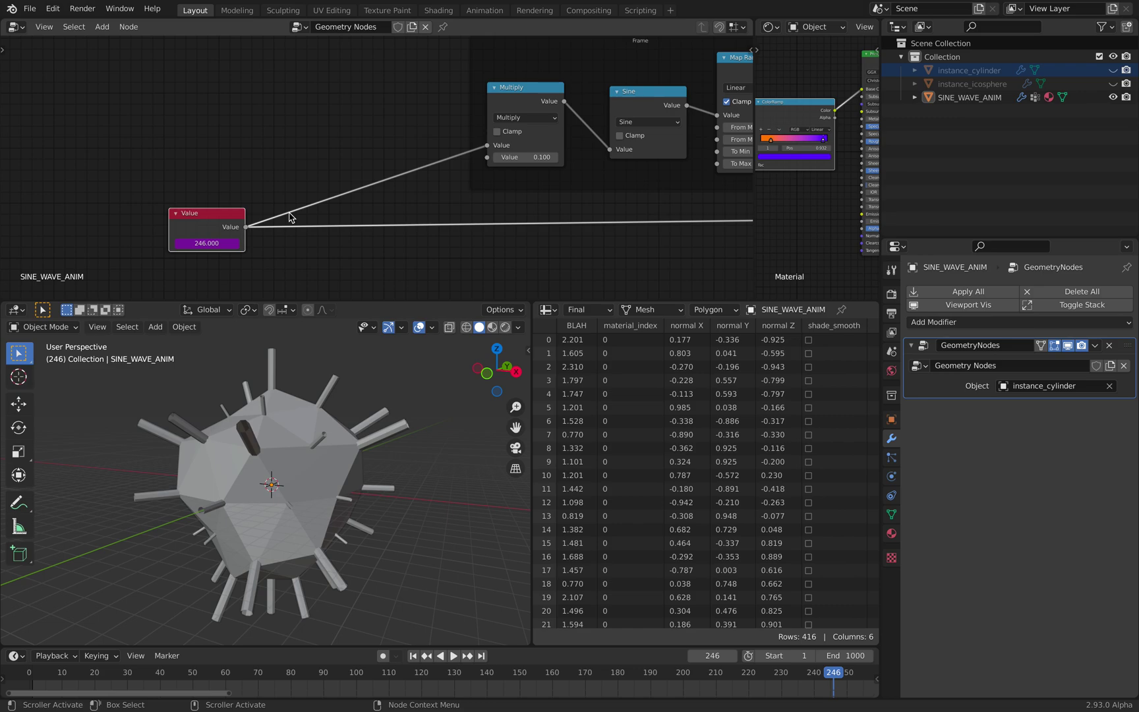
pyautogui.moveTo(208, 212); pyautogui.dragTo(231, 205)
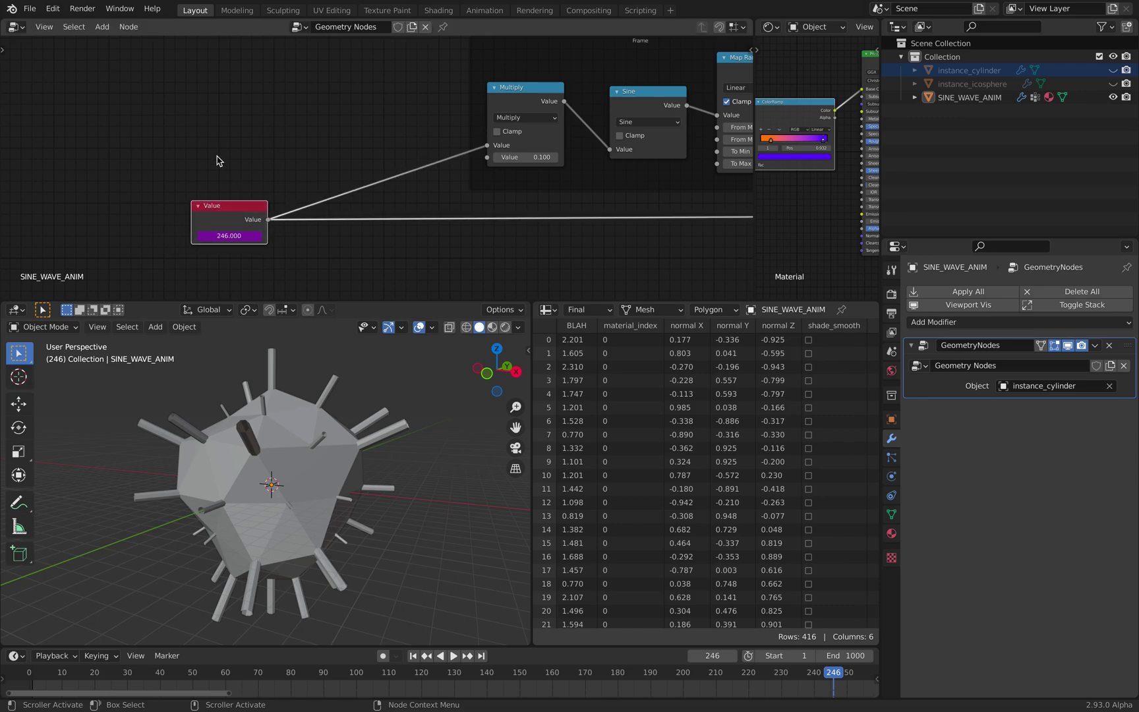
# Move the Value node closer to the Multiply node in the geometry node editor
pyautogui.scroll(-1, 285, 187)
pyautogui.moveTo(288, 186); pyautogui.dragTo(218, 204, button='middle')
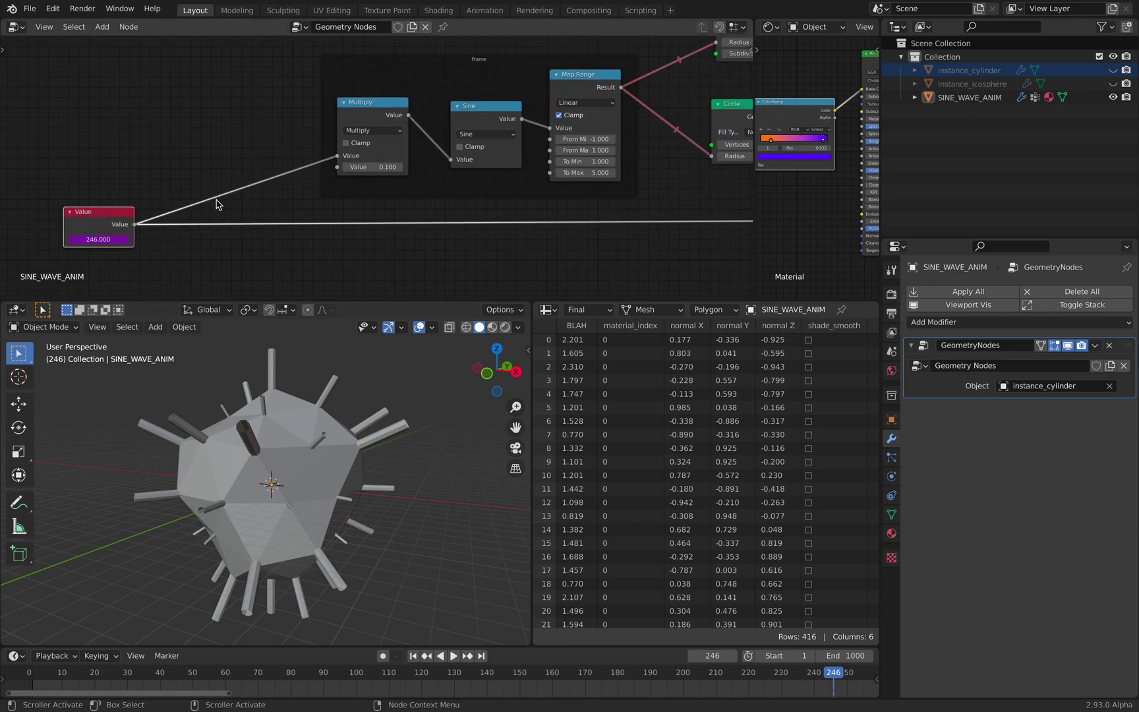
pyautogui.moveTo(112, 217); pyautogui.dragTo(227, 210)
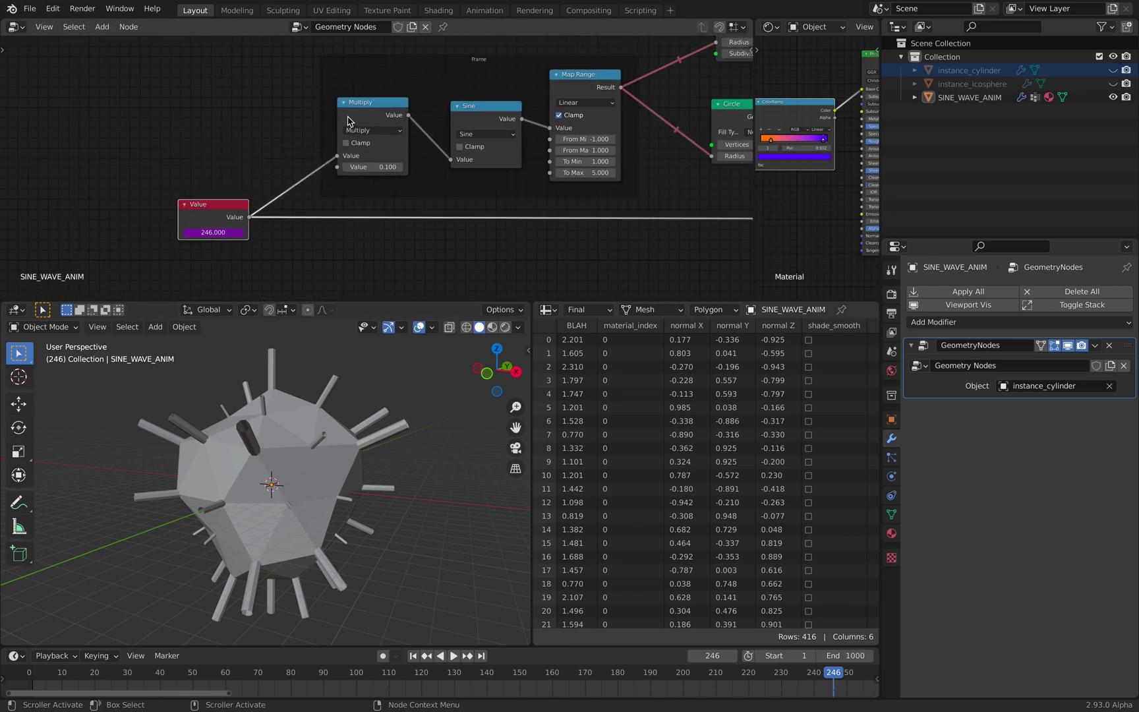
# Slightly reposition the Multiply, Sine and Map Range nodes inside their frame
pyautogui.moveTo(347, 120)
pyautogui.mouseDown()
pyautogui.moveTo(361, 110)
pyautogui.moveTo(352, 114)
pyautogui.mouseUp()
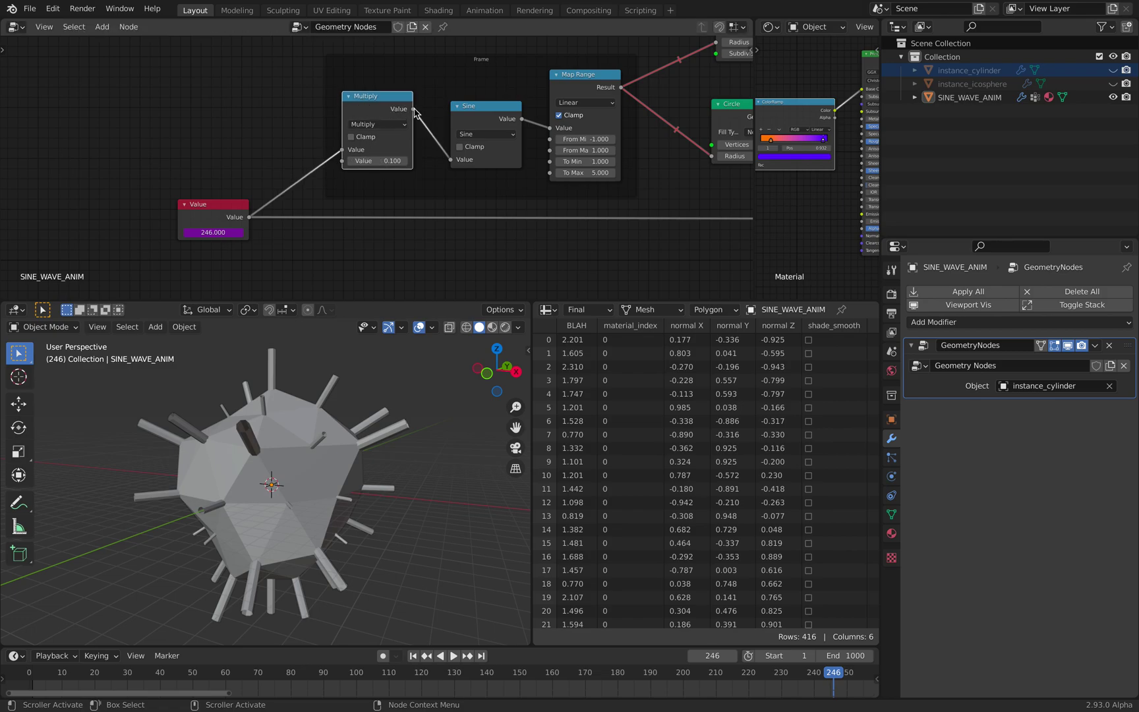
pyautogui.moveTo(469, 114); pyautogui.dragTo(461, 108)
pyautogui.moveTo(525, 110); pyautogui.dragTo(410, 120, button='middle')
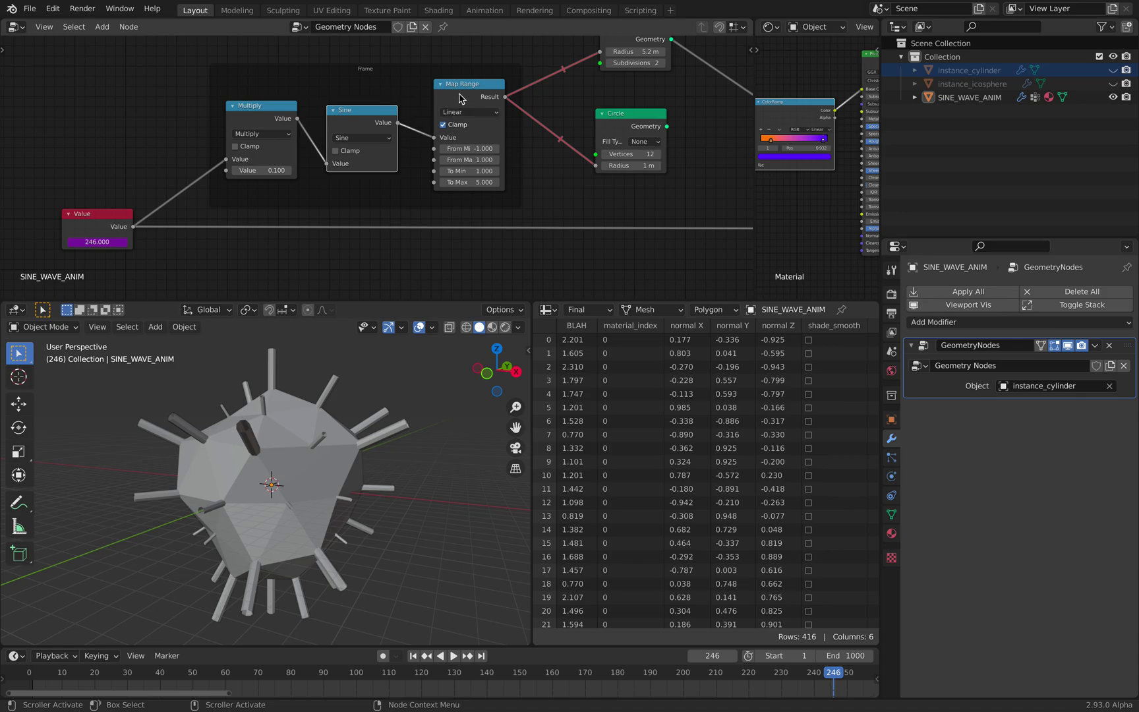
pyautogui.moveTo(459, 96); pyautogui.dragTo(456, 92)
pyautogui.scroll(1, 473, 100)
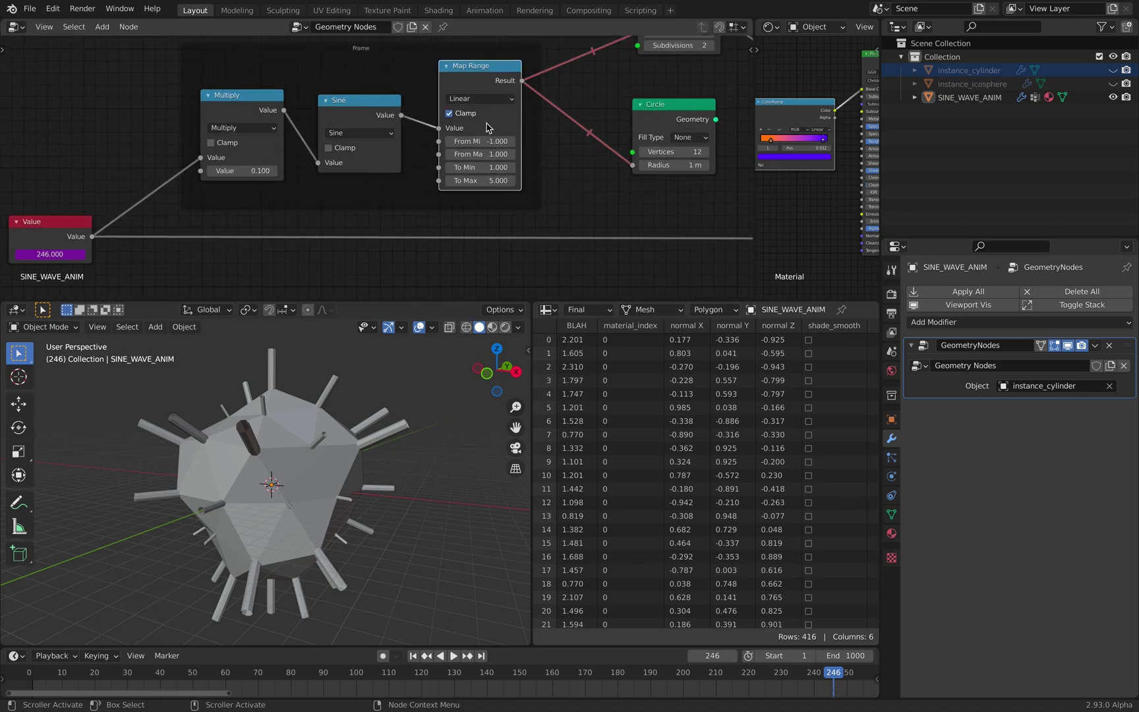
pyautogui.scroll(-1, 486, 127)
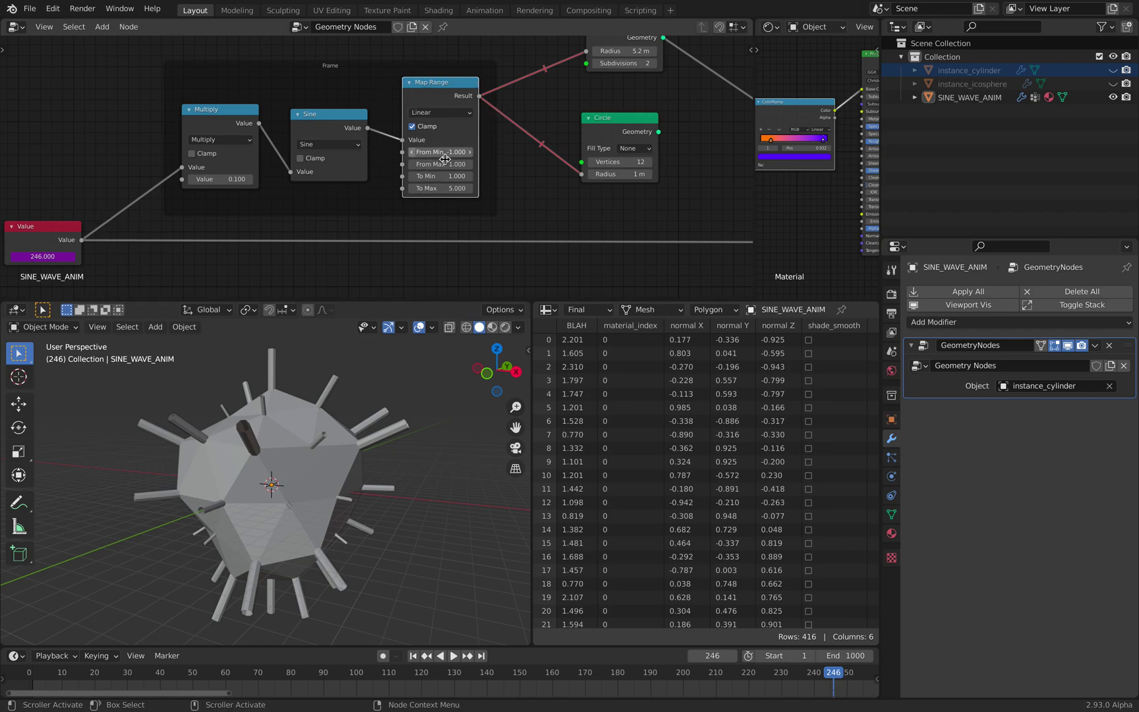
# Slightly reposition the Ico Sphere and Circle nodes beyond the Map Range node
pyautogui.moveTo(462, 101); pyautogui.dragTo(429, 128, button='middle')
pyautogui.scroll(-3, 446, 105)
pyautogui.scroll(2, 428, 127)
pyautogui.moveTo(536, 57); pyautogui.dragTo(525, 59)
pyautogui.moveTo(448, 84); pyautogui.dragTo(384, 139, button='middle')
pyautogui.moveTo(467, 116); pyautogui.dragTo(464, 99)
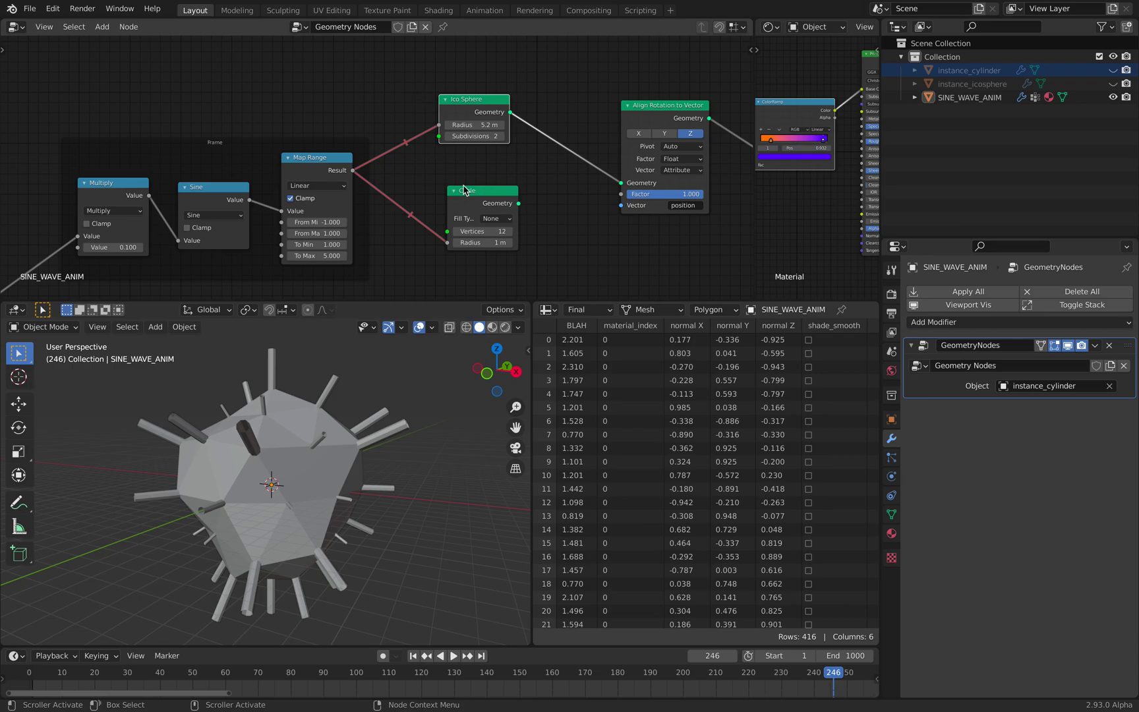
pyautogui.moveTo(464, 190); pyautogui.dragTo(451, 168, button='middle')
pyautogui.moveTo(453, 169); pyautogui.dragTo(447, 159)
pyautogui.scroll(-2, 450, 164)
pyautogui.moveTo(450, 167); pyautogui.dragTo(443, 165, button='middle')
pyautogui.scroll(1, 442, 165)
pyautogui.moveTo(439, 163); pyautogui.dragTo(444, 167)
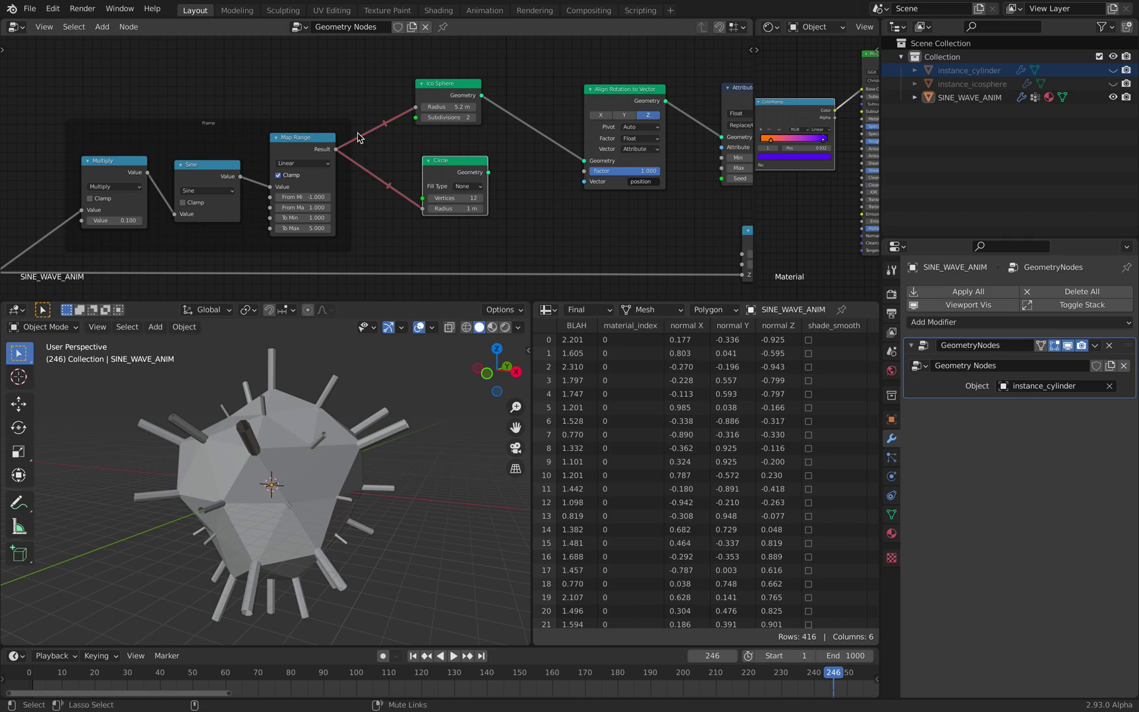
# Unmute the links from Map Range to the Ico Sphere and Circle Radius inputs and play the animation to frame 629
pyautogui.keyDown('ctrl'); pyautogui.keyDown('alt'); pyautogui.moveTo(371, 193); pyautogui.dragTo(373, 194, button='right'); pyautogui.keyUp('alt'); pyautogui.keyUp('ctrl')
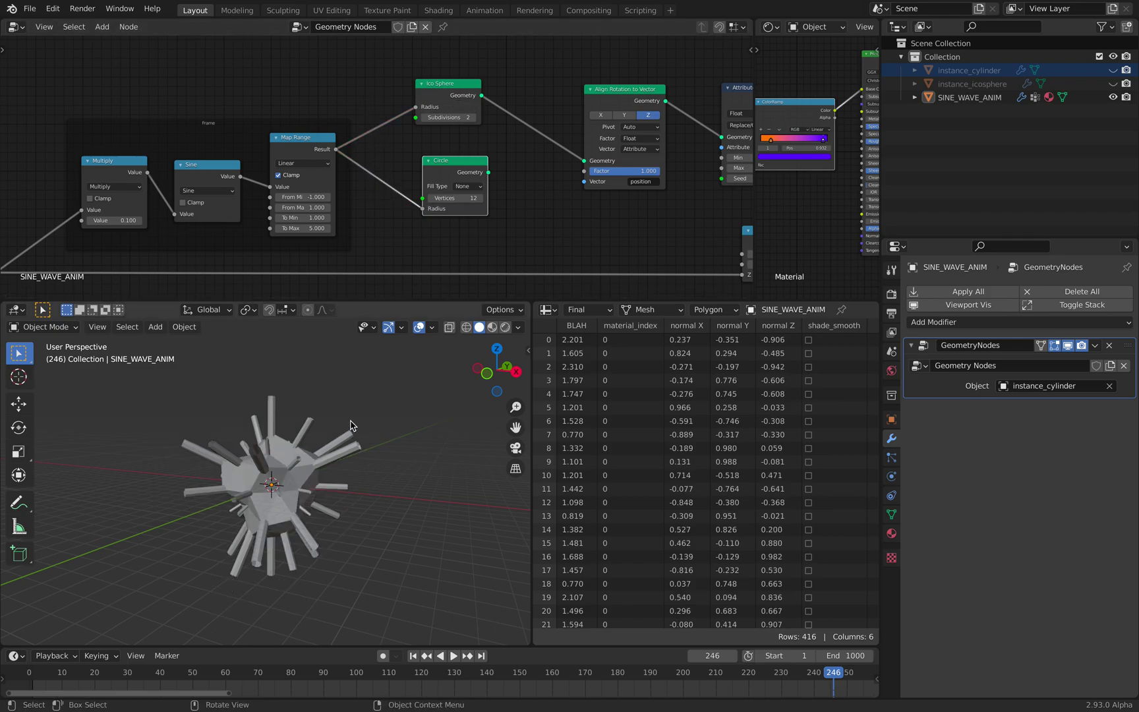
pyautogui.press('space')
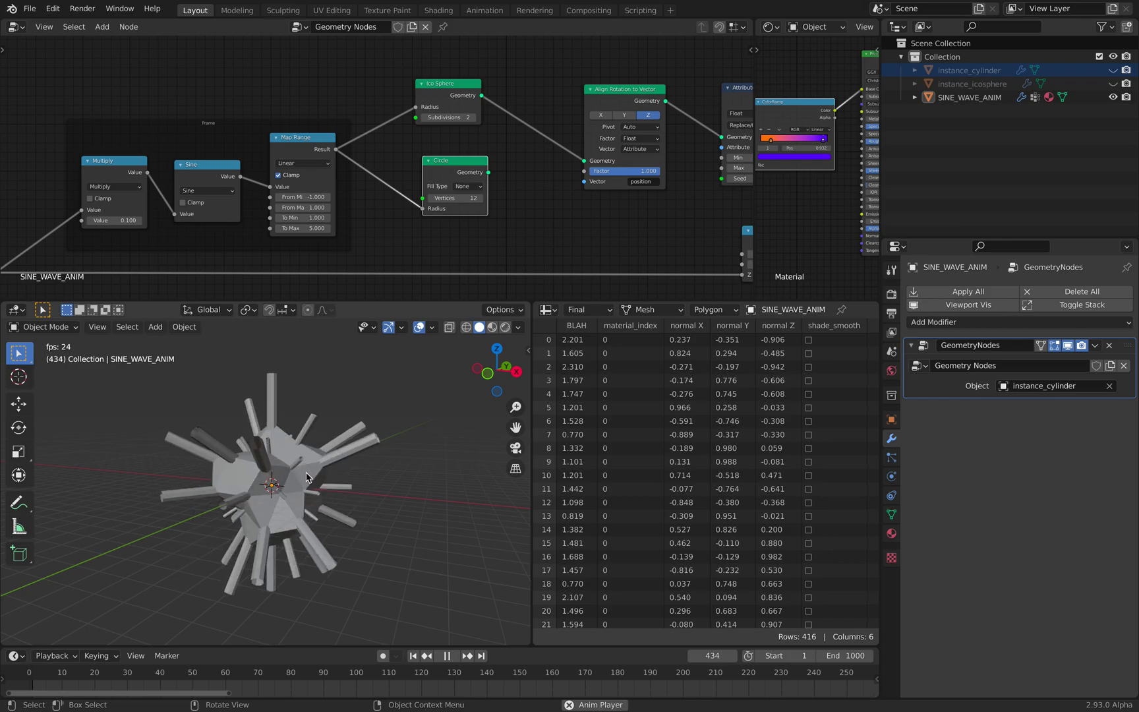
pyautogui.click(441, 93)
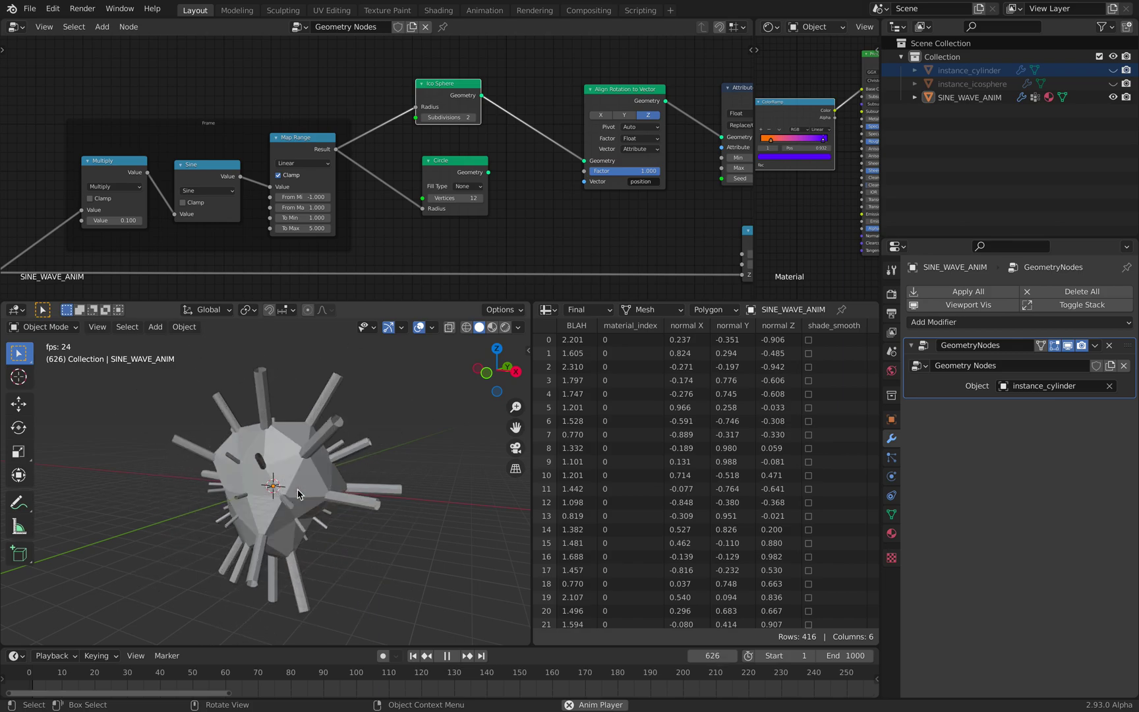
pyautogui.press('space')
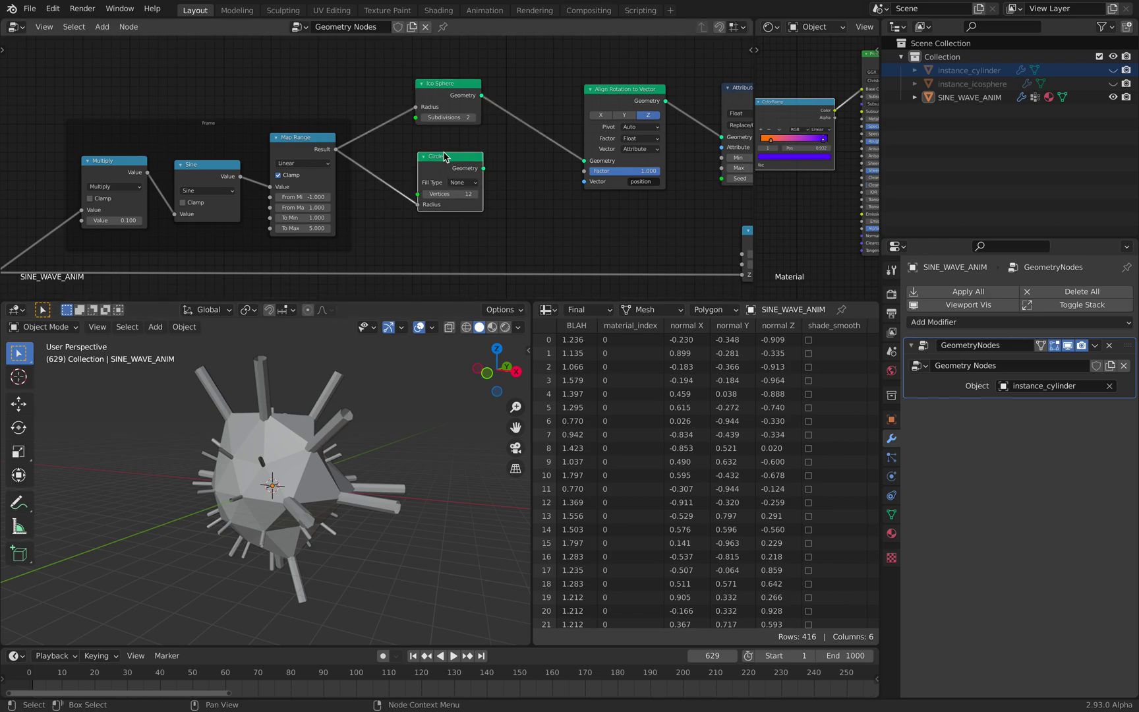
# Link the Circle's Geometry to Align Rotation to Vector in place of the Ico Sphere and play the animation to frame 23
pyautogui.scroll(1, 487, 169)
pyautogui.moveTo(501, 170); pyautogui.dragTo(618, 160)
pyautogui.moveTo(369, 474); pyautogui.dragTo(331, 499, button='middle')
pyautogui.press('space')
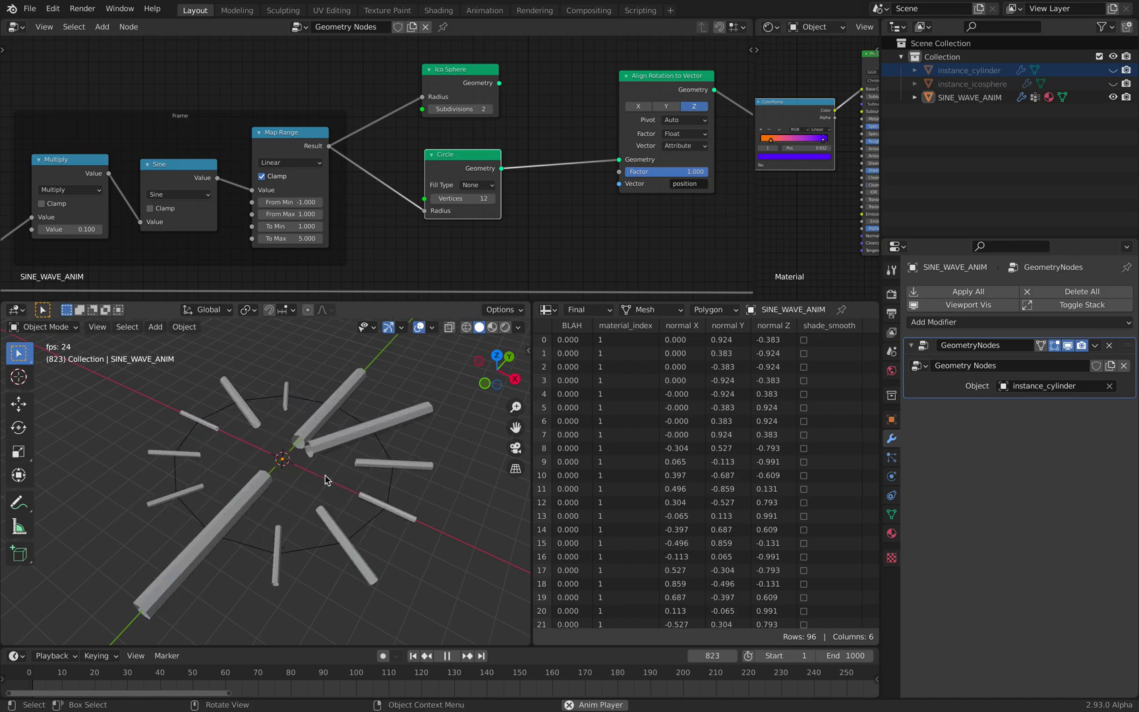
pyautogui.moveTo(333, 480); pyautogui.dragTo(348, 488, button='middle')
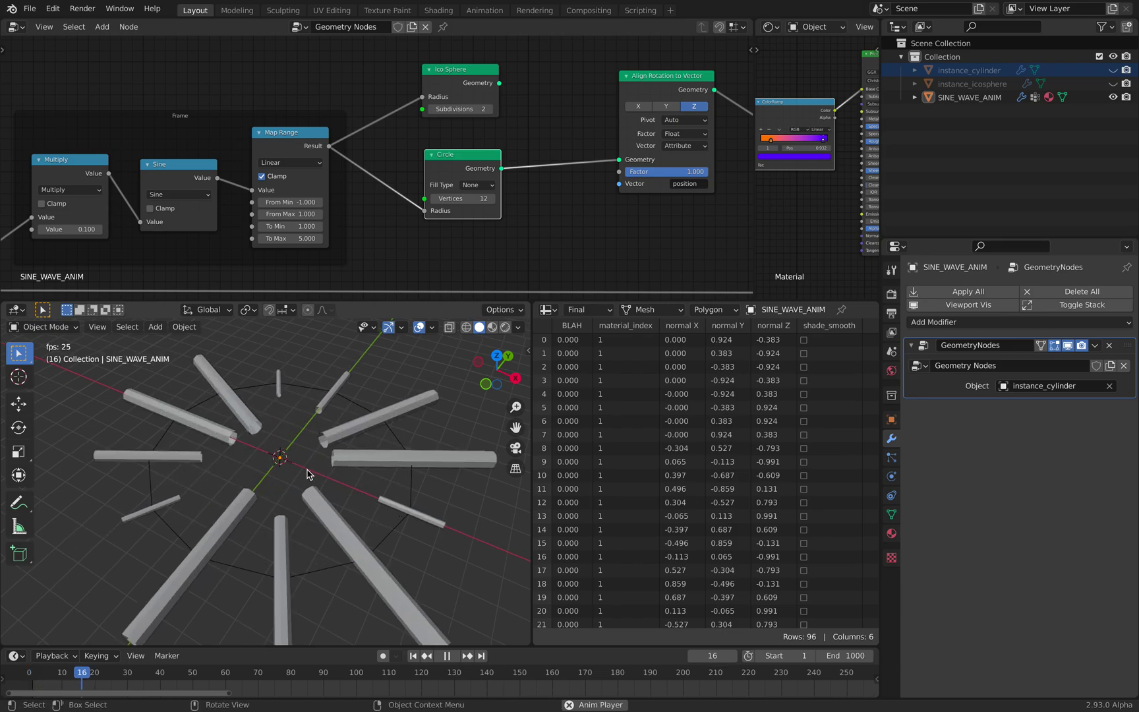
pyautogui.press('space')
# Reconnect the Ico Sphere's Geometry to Align Rotation to Vector and slightly shift the Circle node
pyautogui.moveTo(506, 88); pyautogui.dragTo(537, 112)
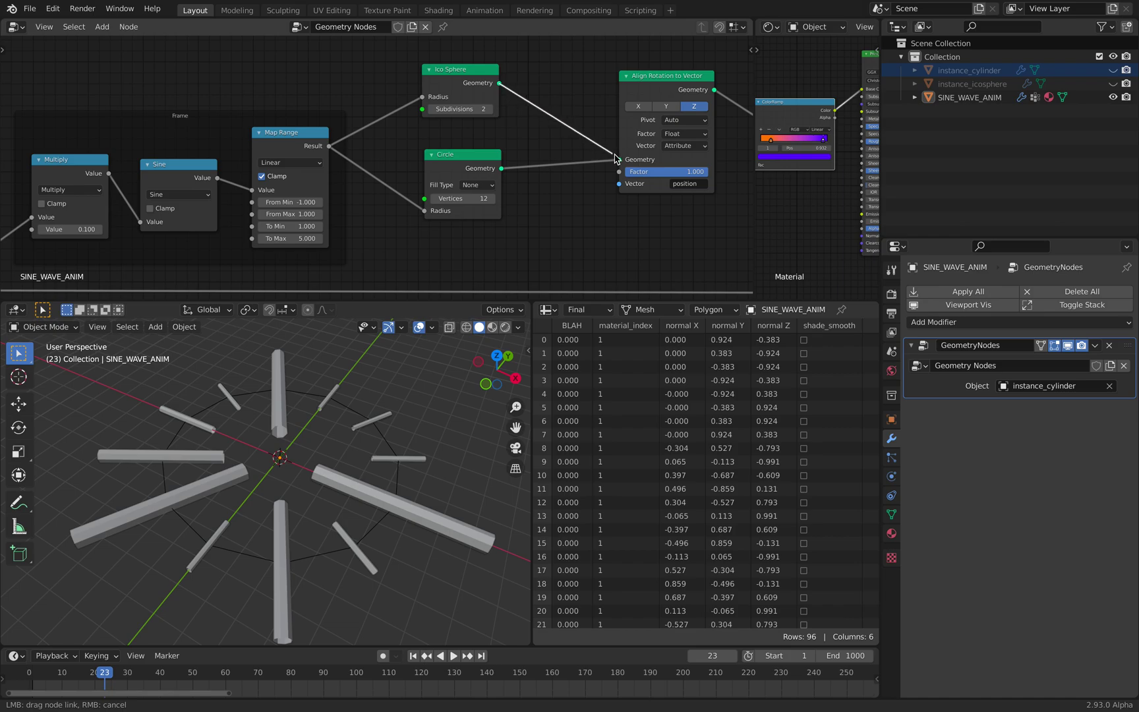
pyautogui.moveTo(614, 156); pyautogui.dragTo(615, 157)
pyautogui.moveTo(453, 160); pyautogui.dragTo(459, 173)
pyautogui.scroll(-2, 459, 170)
pyautogui.moveTo(446, 158); pyautogui.dragTo(471, 143, button='middle')
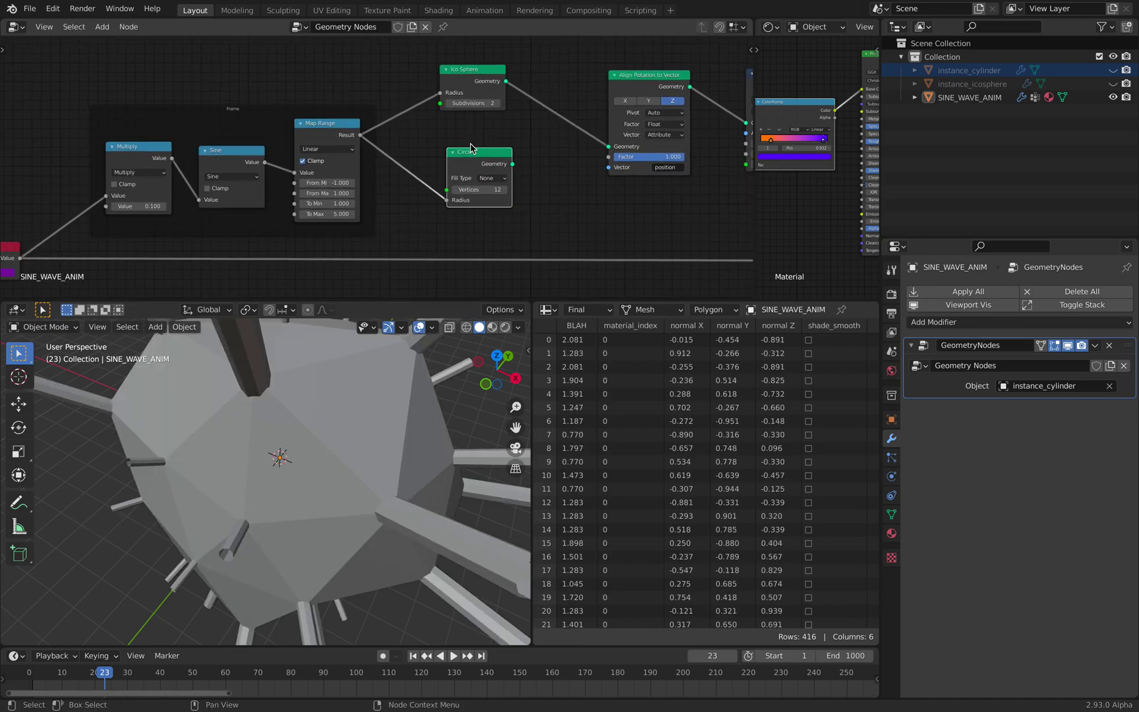
# Mute the link from Map Range to the Ico Sphere's Radius during playback and stop the animation at frame 210
pyautogui.scroll(-3, 346, 444)
pyautogui.press('space')
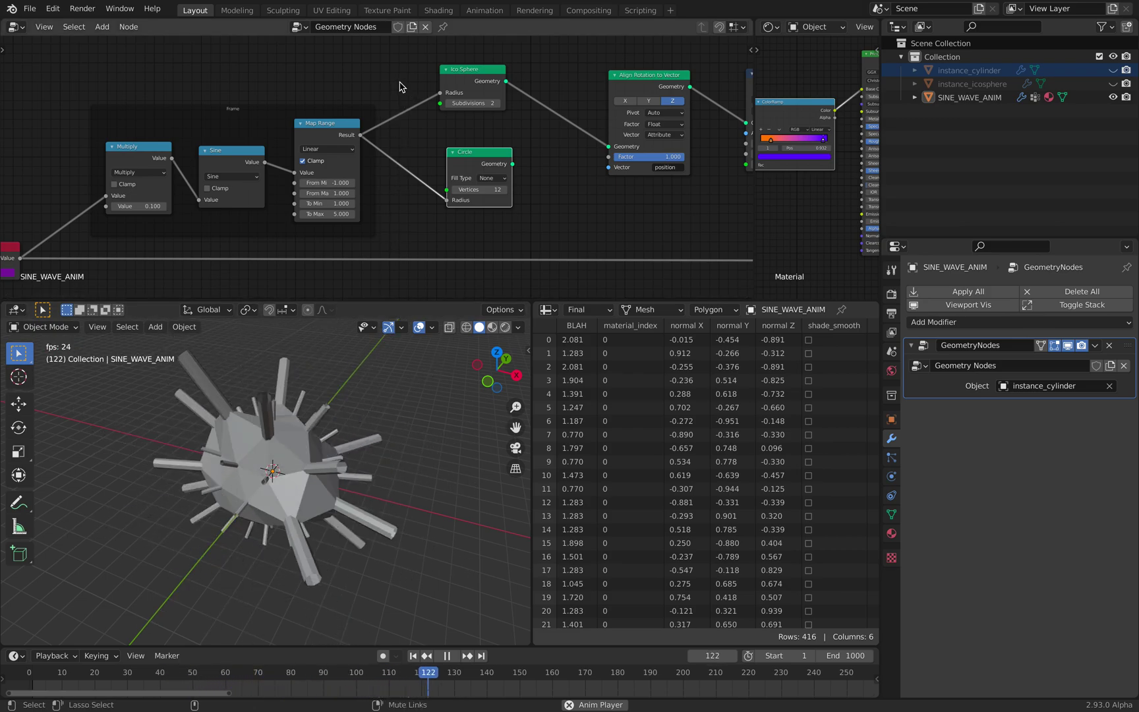
pyautogui.keyDown('ctrl'); pyautogui.keyDown('alt'); pyautogui.moveTo(400, 82); pyautogui.dragTo(412, 141, button='right'); pyautogui.keyUp('alt'); pyautogui.keyUp('ctrl')
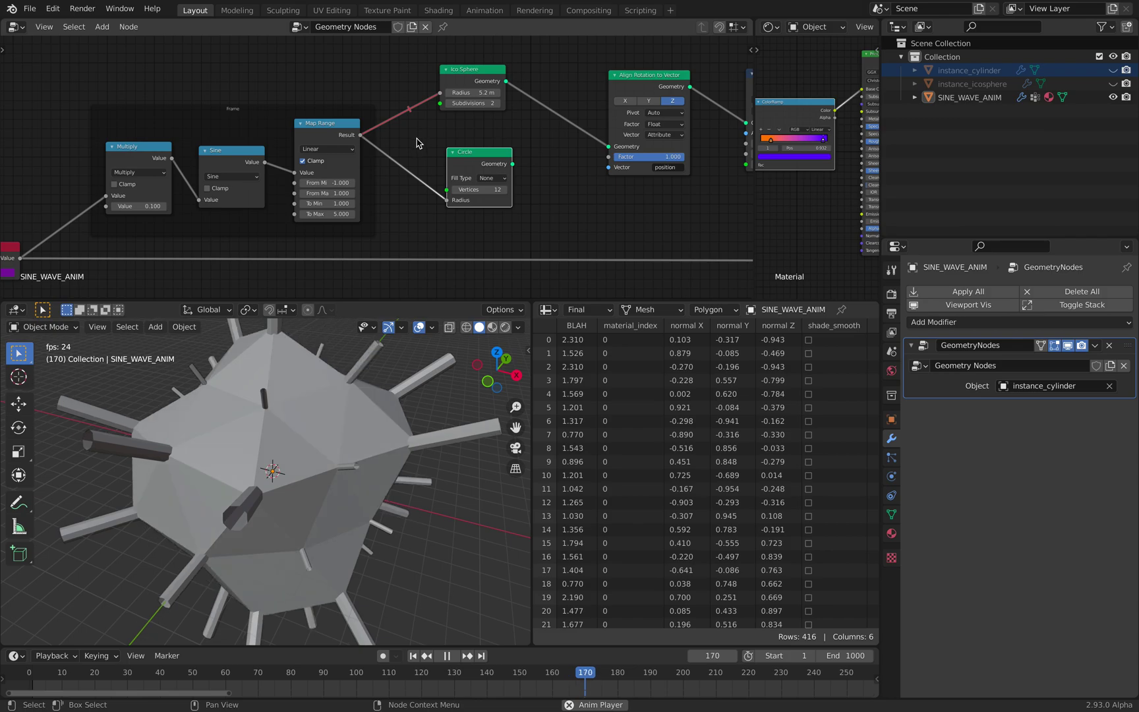
pyautogui.press('space')
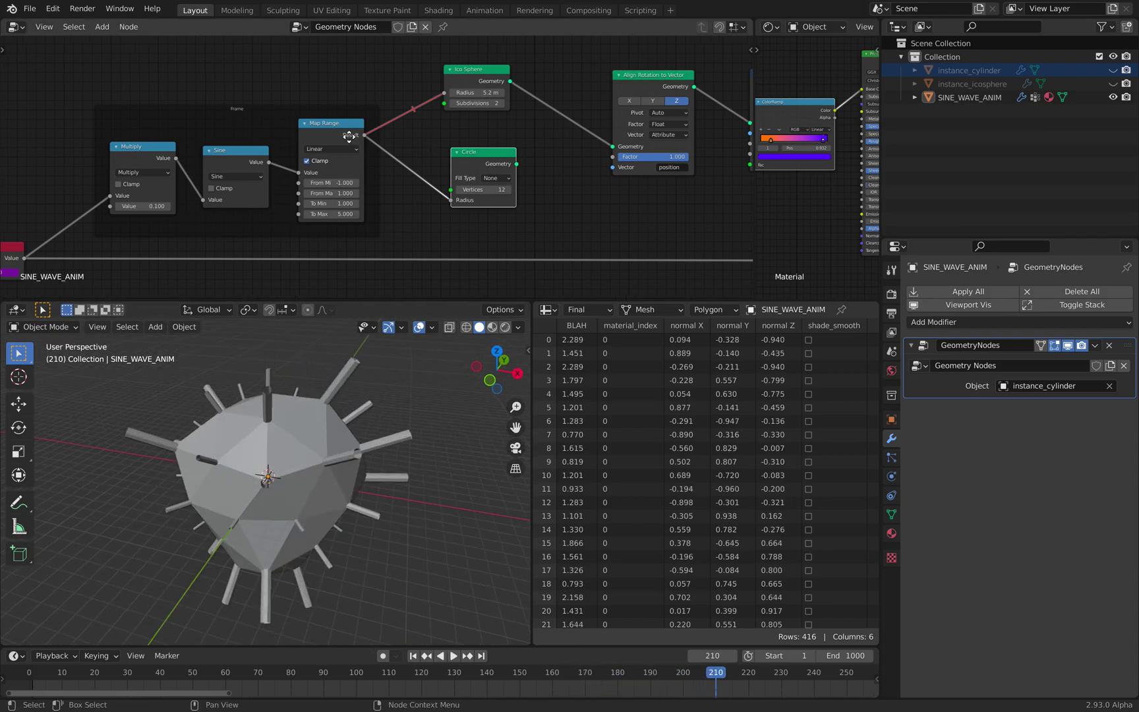
# Slightly reposition the frame around the Multiply, Sine and Map Range nodes, and the Value node
pyautogui.press('Home')
pyautogui.moveTo(265, 120); pyautogui.dragTo(282, 89)
pyautogui.moveTo(295, 100); pyautogui.dragTo(267, 97, button='middle')
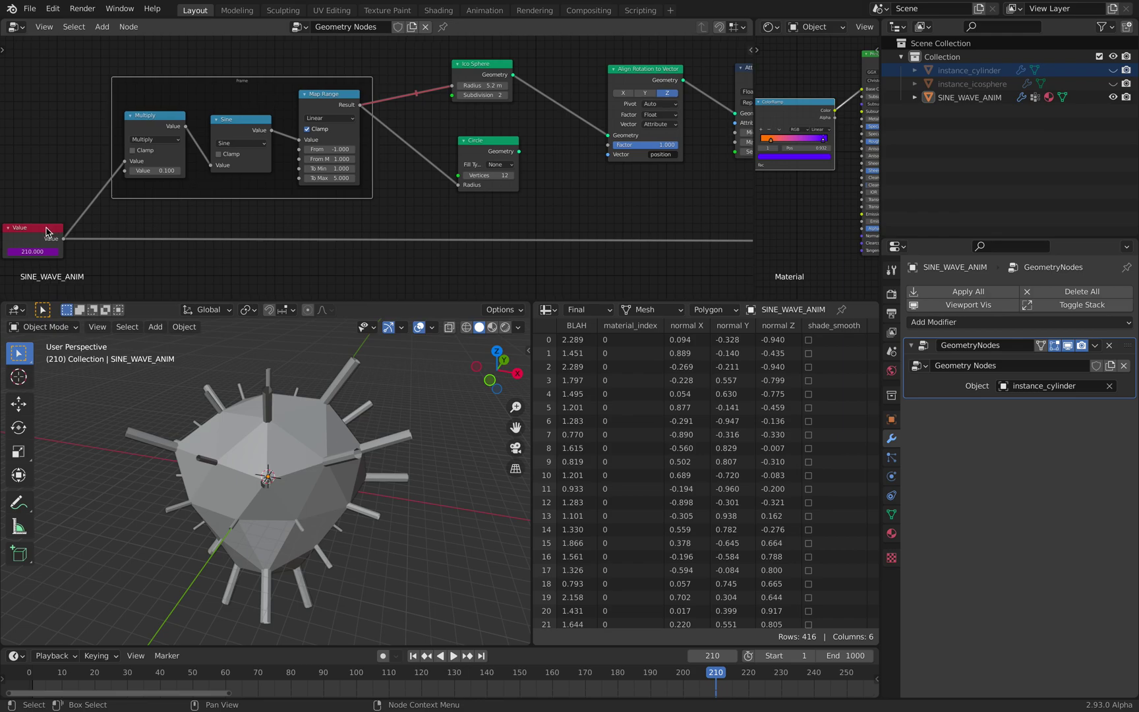
pyautogui.moveTo(46, 232); pyautogui.dragTo(49, 237)
pyautogui.scroll(-2, 111, 238)
pyautogui.moveTo(142, 223); pyautogui.dragTo(112, 221, button='middle')
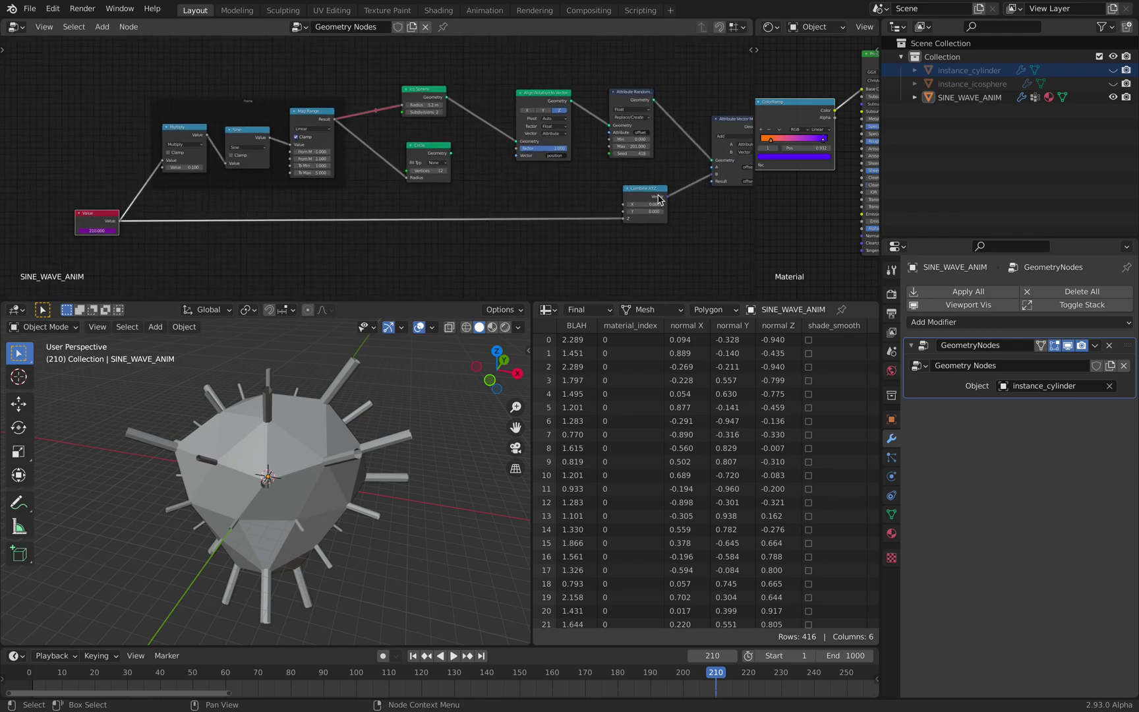
# Slightly reposition the Combine XYZ and Attribute Vector Math nodes and play the animation to frame 221
pyautogui.moveTo(659, 199); pyautogui.dragTo(650, 197)
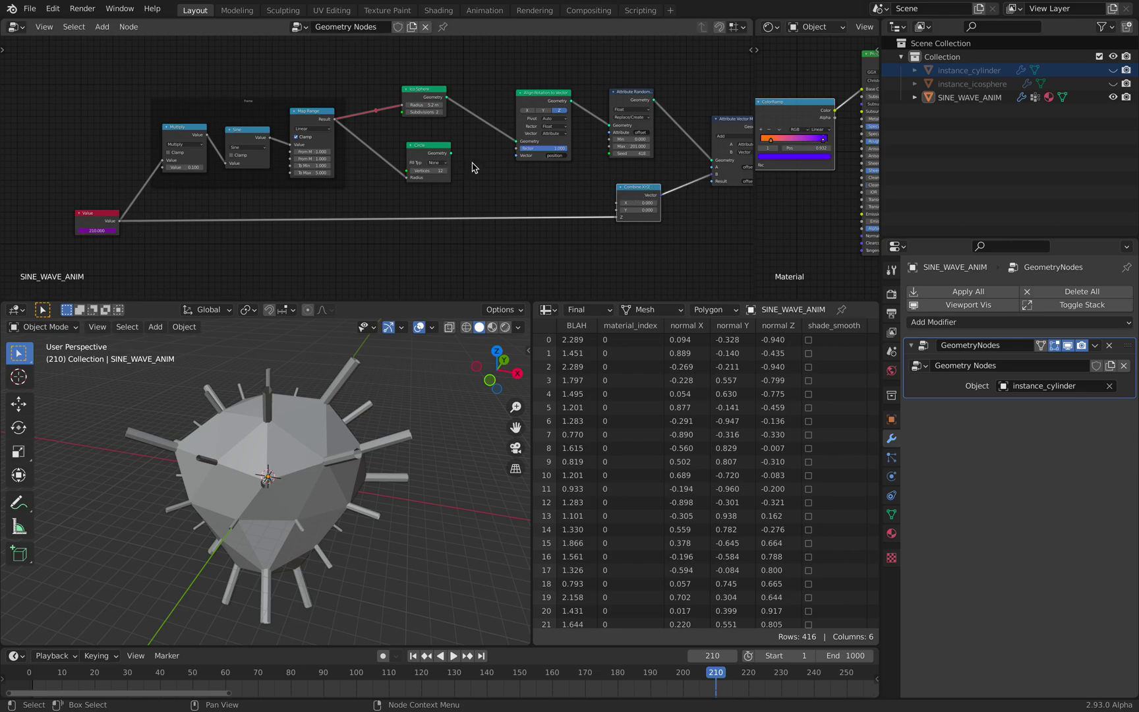
pyautogui.moveTo(633, 190); pyautogui.dragTo(420, 213, button='middle')
pyautogui.scroll(3, 419, 213)
pyautogui.moveTo(565, 134); pyautogui.dragTo(562, 121)
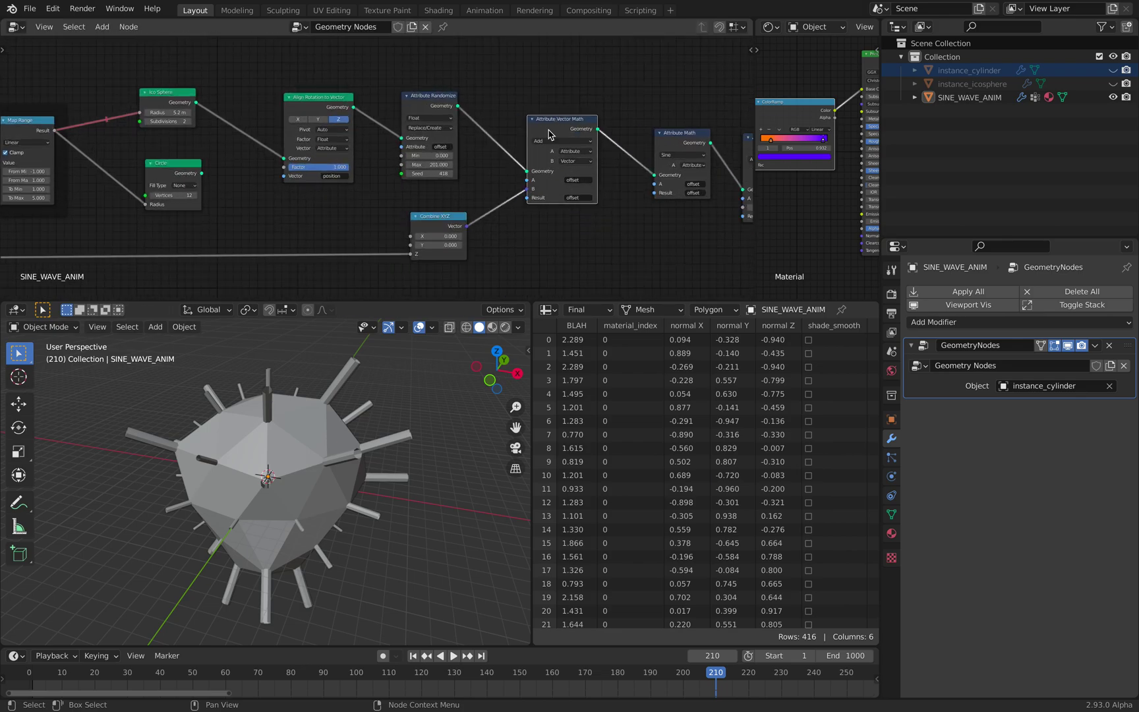
pyautogui.scroll(2, 552, 136)
pyautogui.moveTo(558, 143); pyautogui.dragTo(536, 142, button='middle')
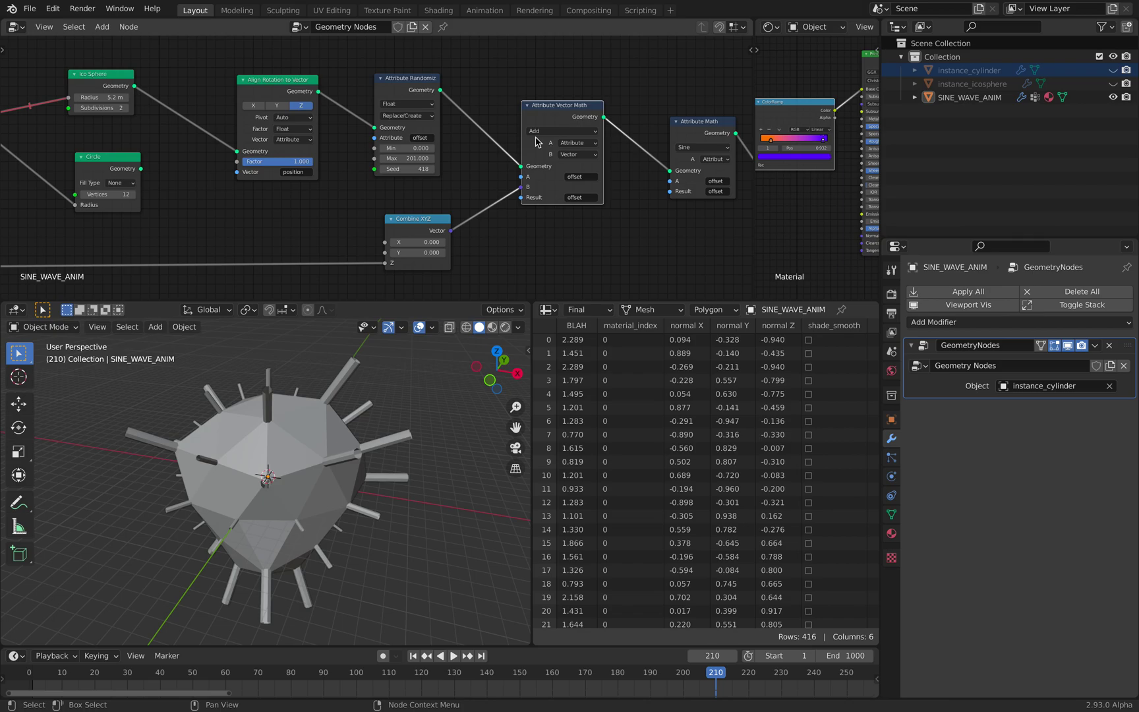
pyautogui.press('space')
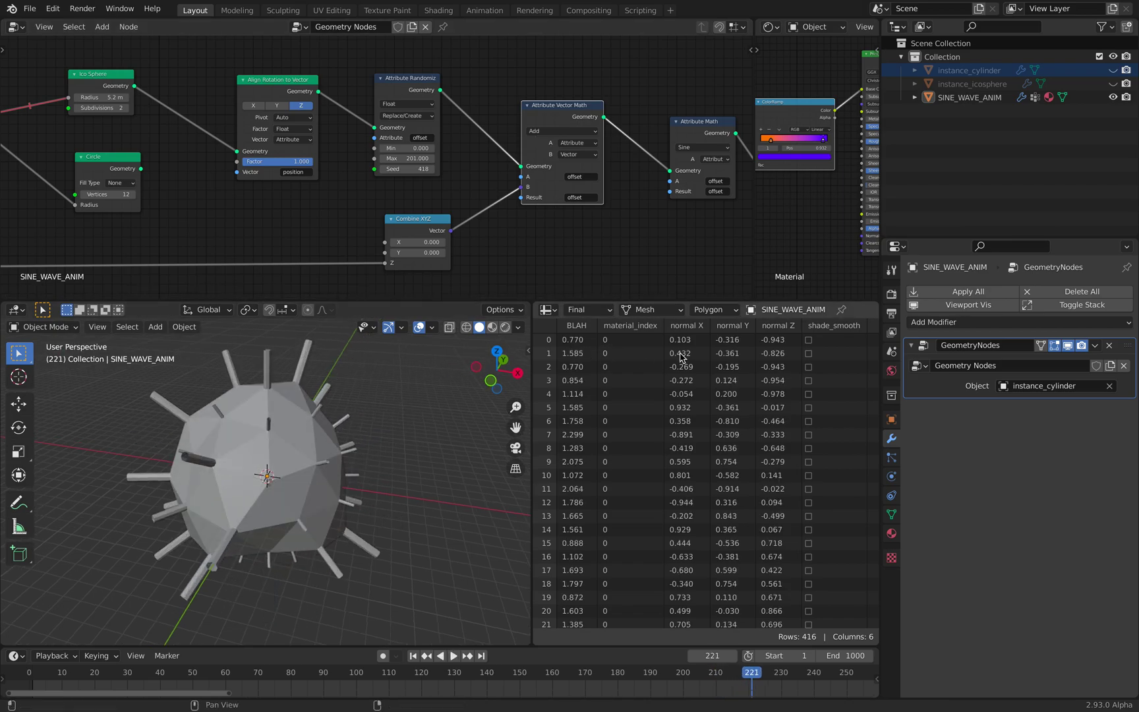
# Widen the spreadsheet, switch its attribute domain to Point and play the animation to frame 260
pyautogui.moveTo(532, 406); pyautogui.dragTo(452, 389)
pyautogui.click(632, 309)
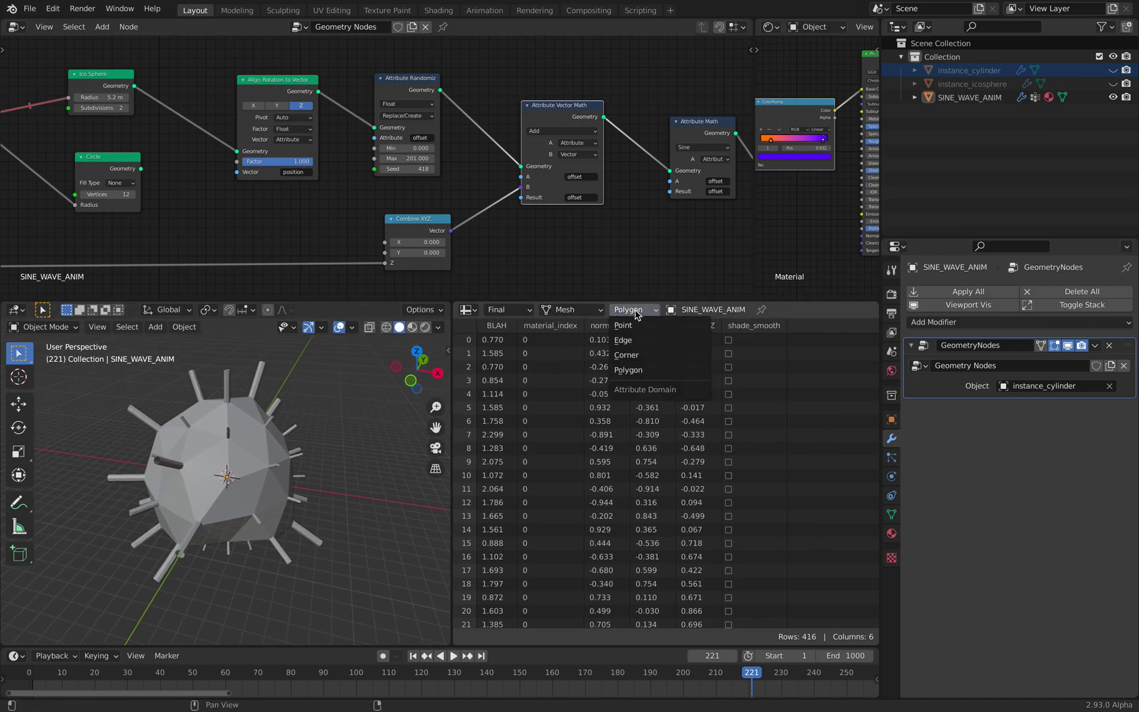
pyautogui.click(636, 327)
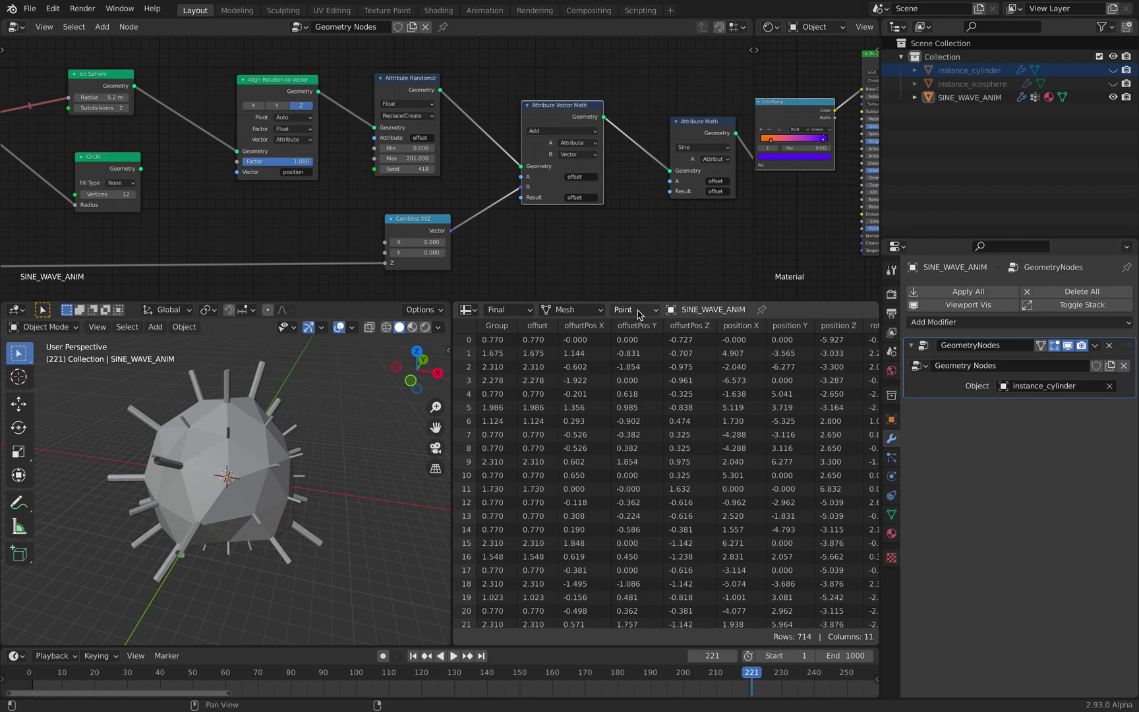
pyautogui.click(636, 313)
pyautogui.click(629, 328)
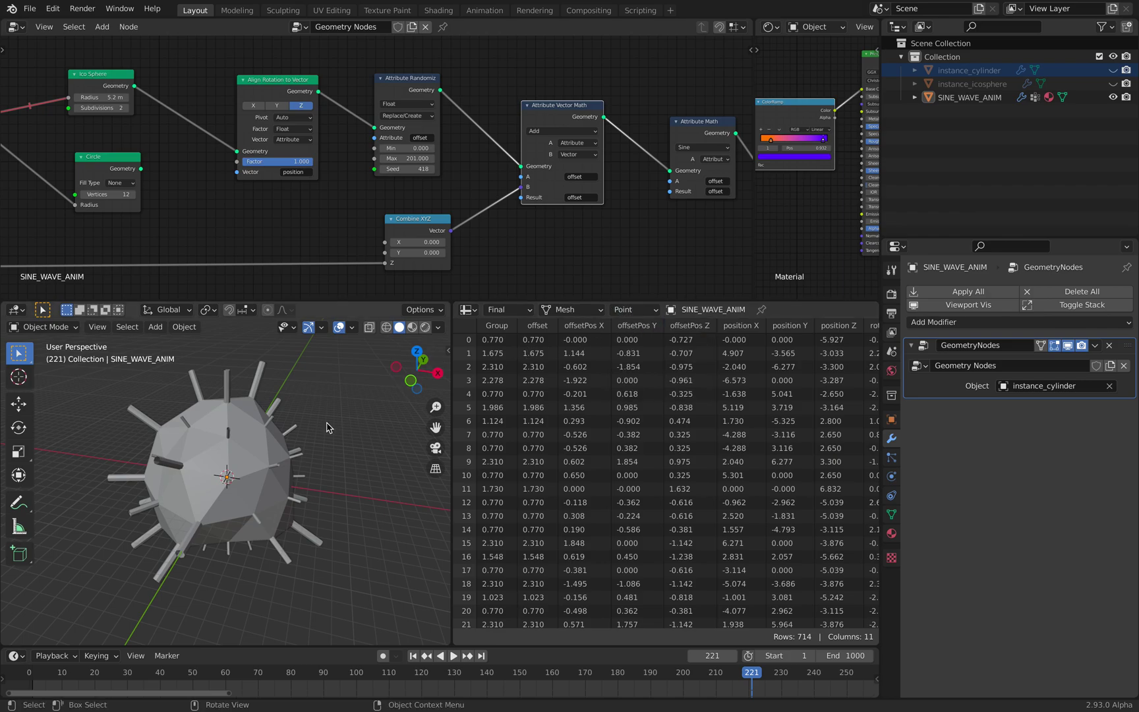
pyautogui.press('space')
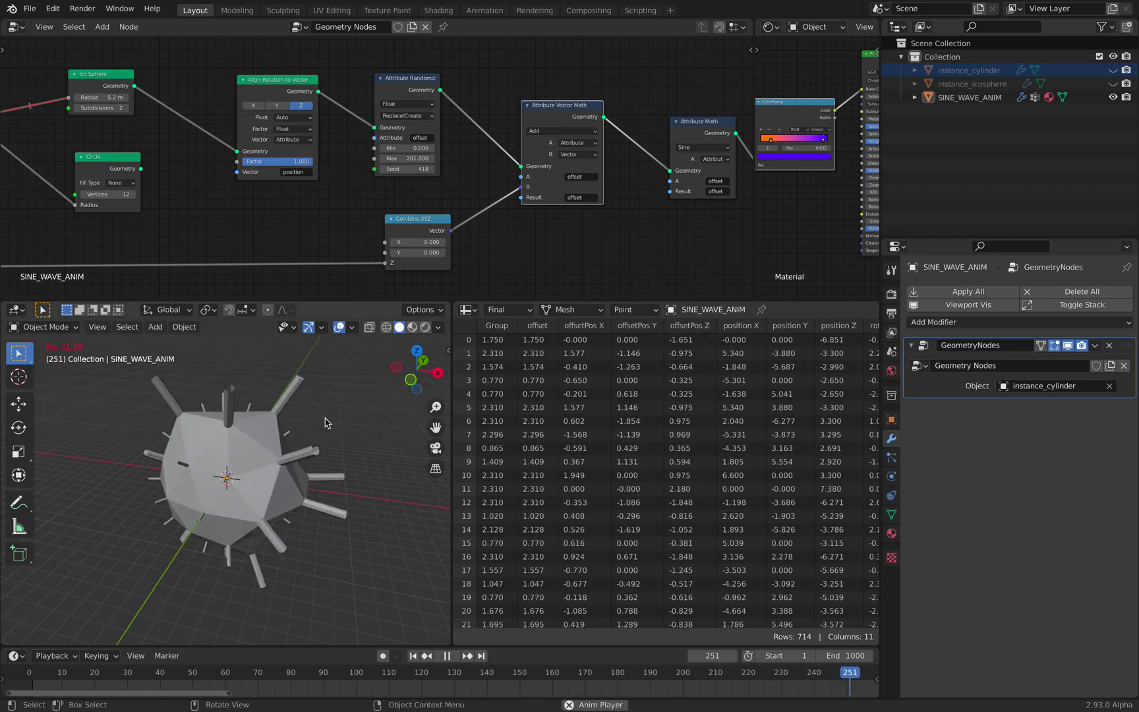
pyautogui.press('space')
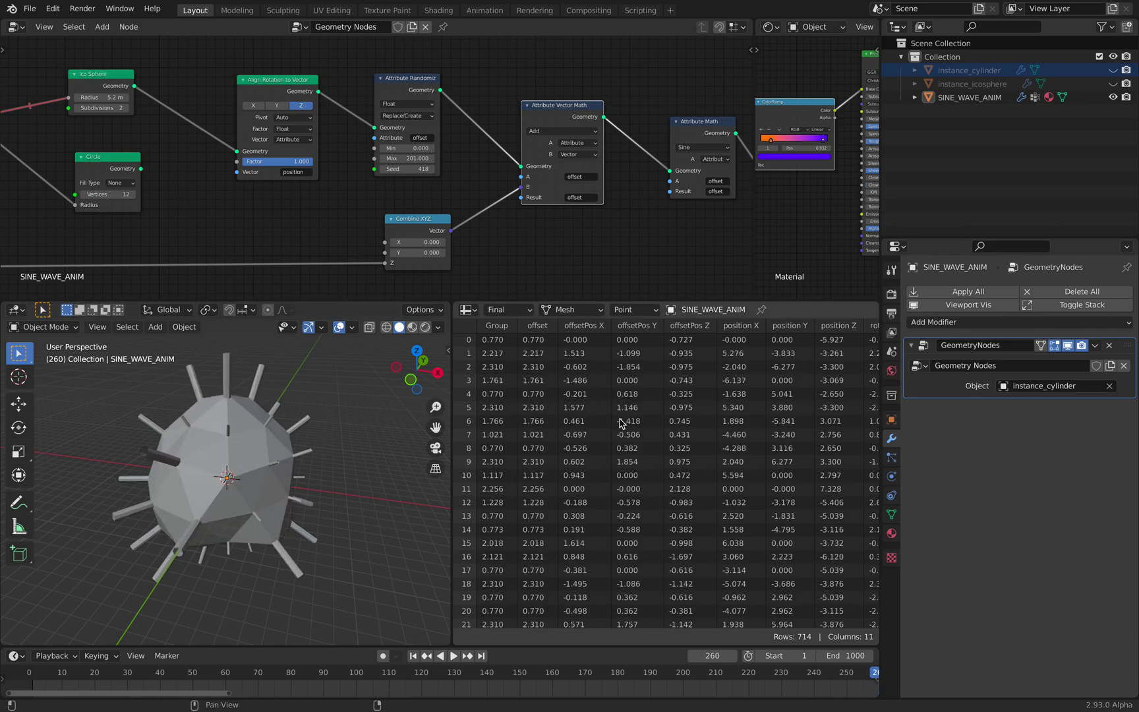
# Nudge the Attribute Randomize node, set its Seed to 446 and play the animation to frame 295
pyautogui.keyDown('ctrl'); pyautogui.hscroll(3, 572, 254); pyautogui.keyUp('ctrl')
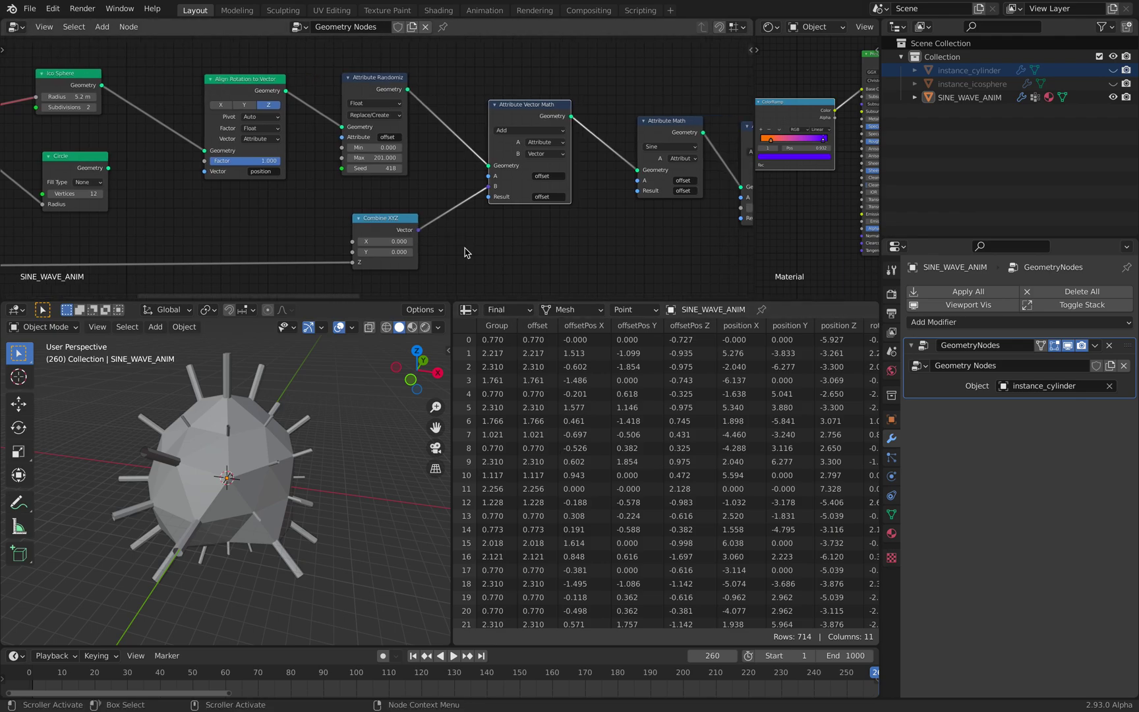
pyautogui.scroll(1, 390, 151)
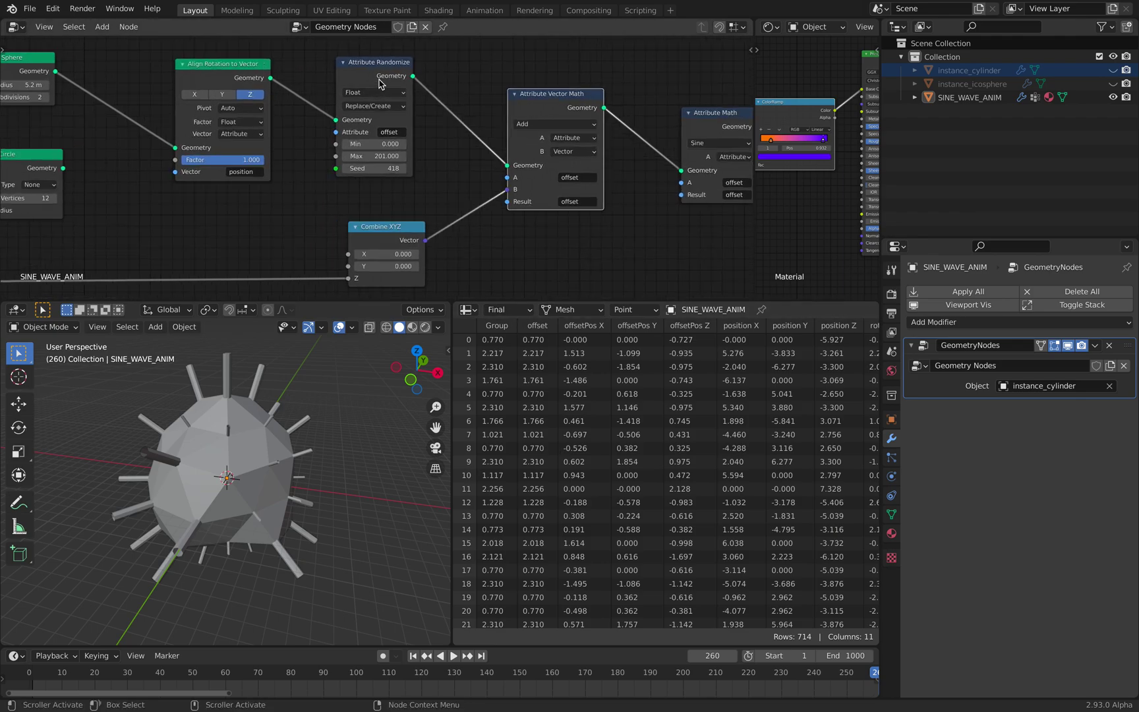
pyautogui.moveTo(373, 62); pyautogui.dragTo(381, 59)
pyautogui.moveTo(390, 165); pyautogui.dragTo(428, 165)
pyautogui.moveTo(316, 385); pyautogui.dragTo(303, 394, button='middle')
pyautogui.press('space')
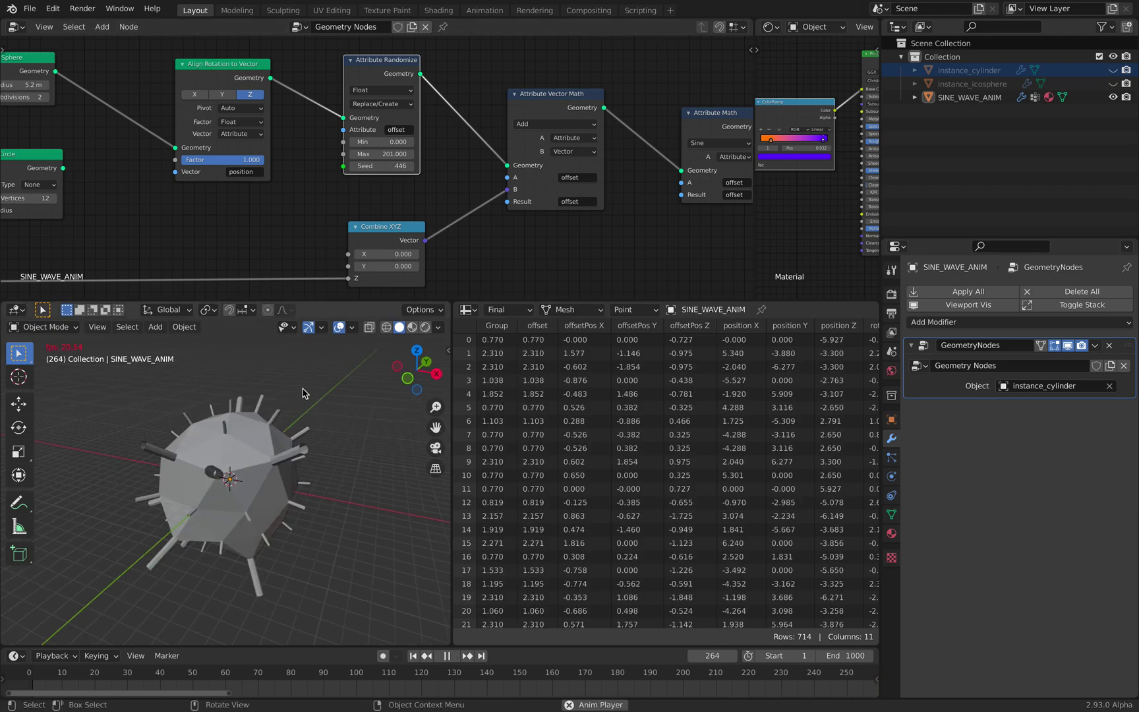
pyautogui.press('space')
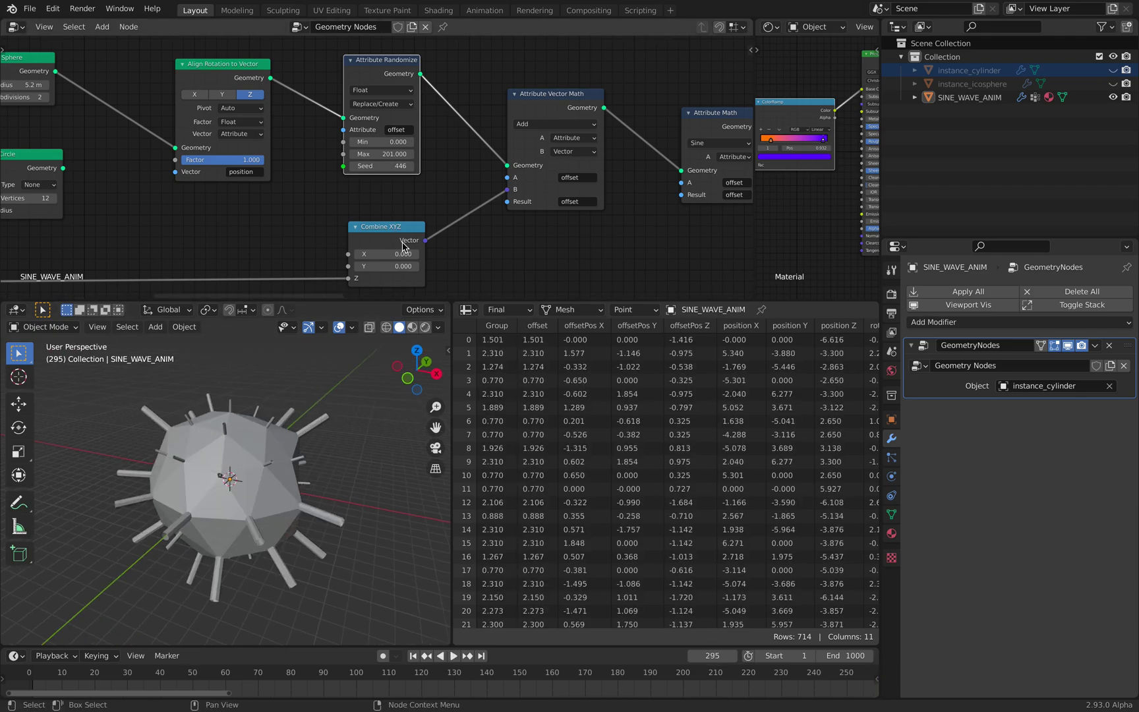
# Examine how the Value node feeds through Combine XYZ into the Attribute Vector Math node
pyautogui.moveTo(402, 241); pyautogui.dragTo(436, 215, button='middle')
pyautogui.scroll(-4, 422, 217)
pyautogui.moveTo(33, 225); pyautogui.dragTo(170, 226, button='middle')
pyautogui.moveTo(385, 214); pyautogui.dragTo(286, 242, button='middle')
pyautogui.scroll(4, 369, 228)
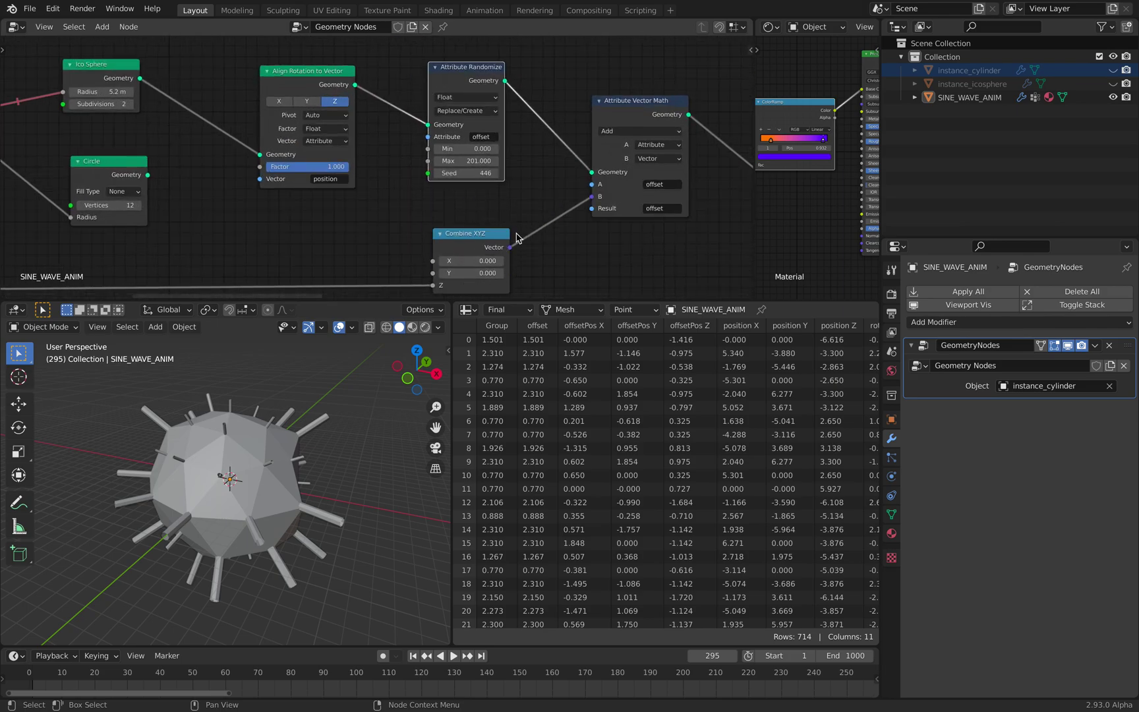
# Slightly reposition the Attribute Randomize node and the Attribute Vector Math node that adds the offset
pyautogui.moveTo(520, 262); pyautogui.dragTo(427, 257, button='middle')
pyautogui.moveTo(514, 102); pyautogui.dragTo(509, 109)
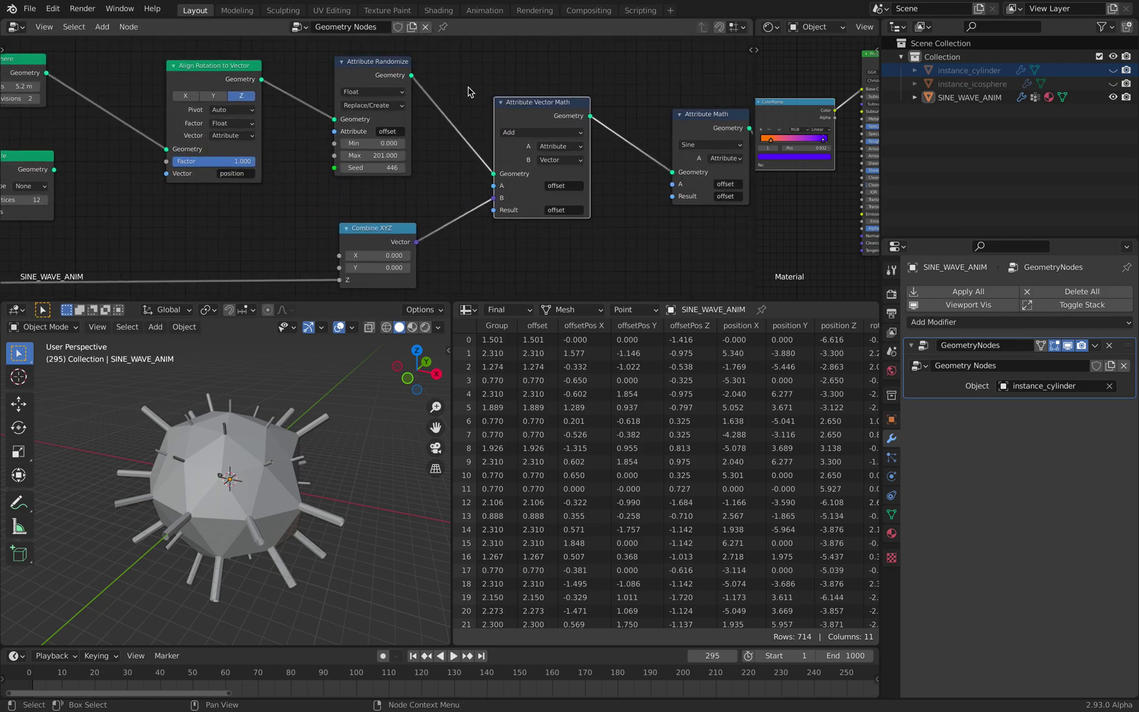
pyautogui.moveTo(344, 106); pyautogui.dragTo(402, 108, button='middle')
pyautogui.moveTo(415, 61); pyautogui.dragTo(409, 60)
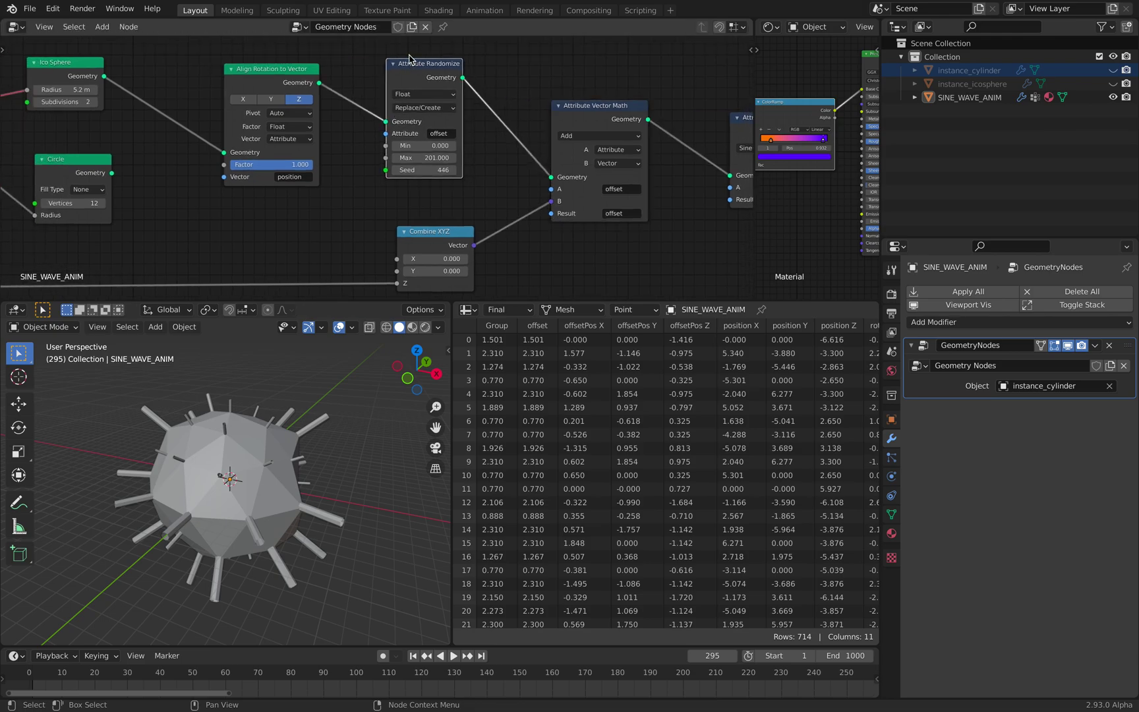
pyautogui.scroll(1, 425, 135)
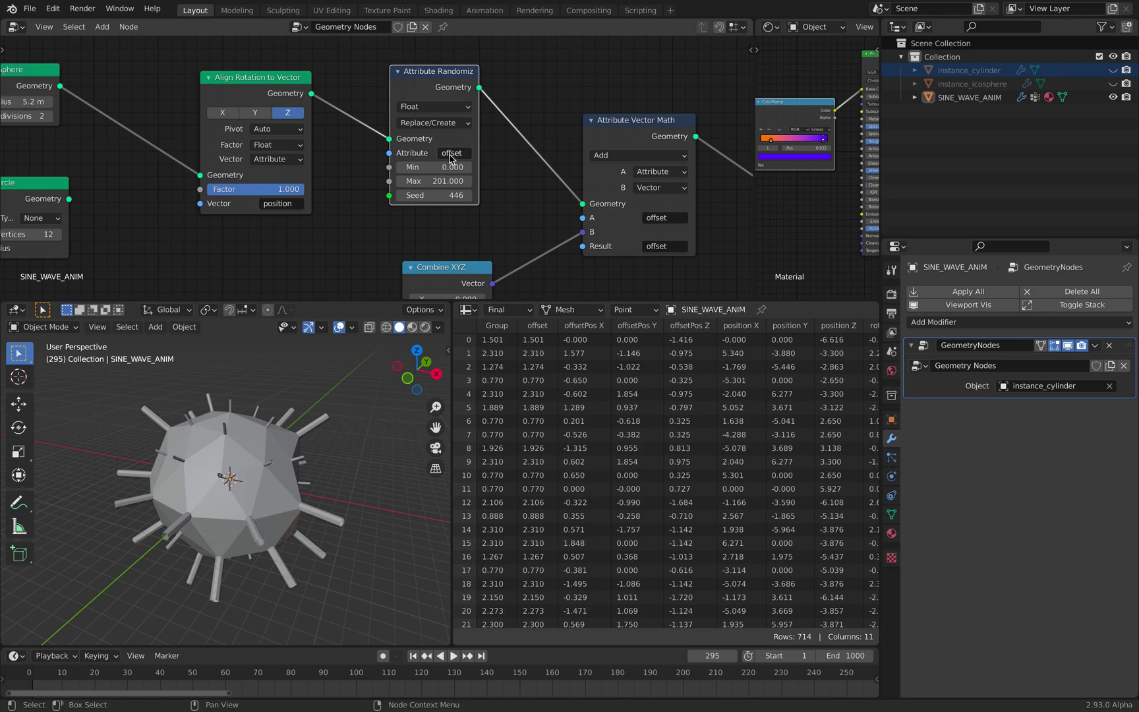
pyautogui.moveTo(466, 101); pyautogui.dragTo(387, 97, button='middle')
pyautogui.moveTo(541, 123); pyautogui.dragTo(528, 128)
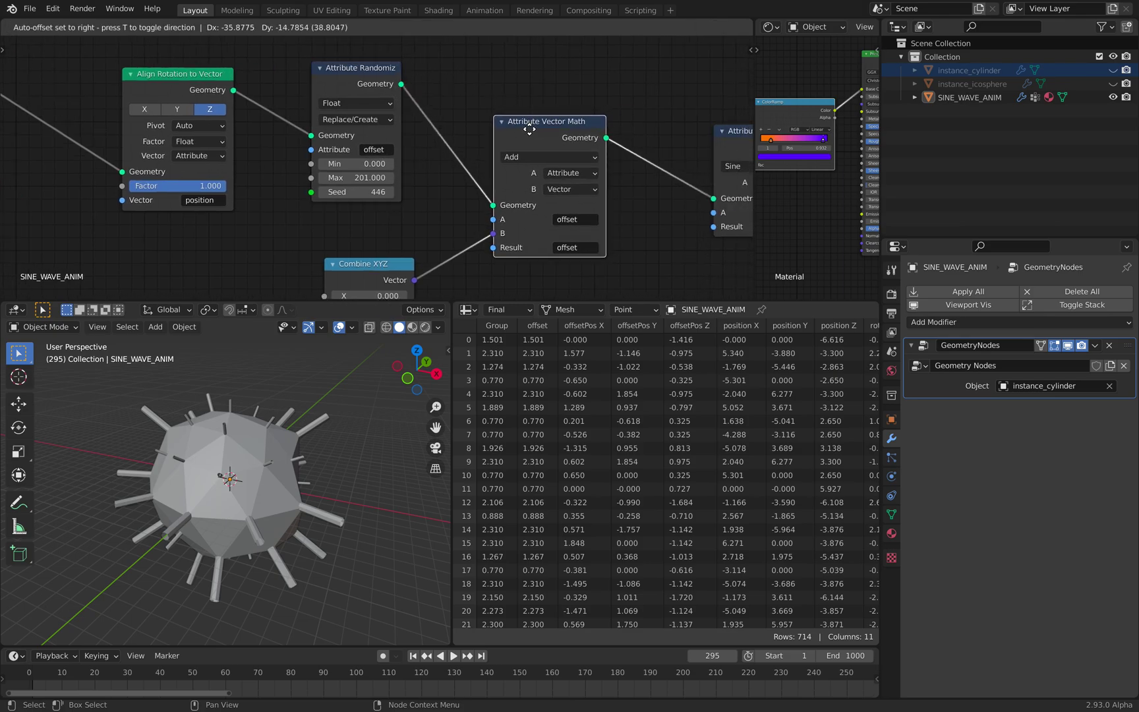
pyautogui.scroll(-1, 455, 232)
pyautogui.moveTo(455, 232); pyautogui.dragTo(425, 230, button='middle')
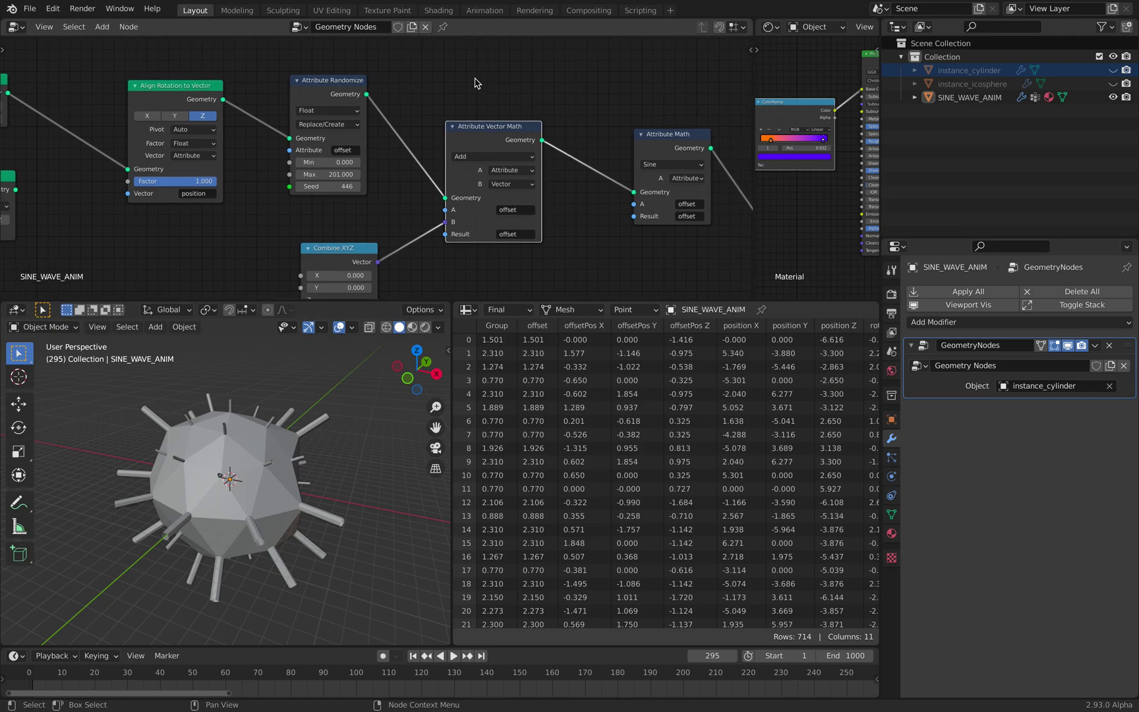
# Shift the Sine Attribute Math node and the Add Attribute Math node that follows it slightly
pyautogui.moveTo(541, 156); pyautogui.dragTo(481, 147, button='middle')
pyautogui.moveTo(597, 242); pyautogui.dragTo(574, 243, button='middle')
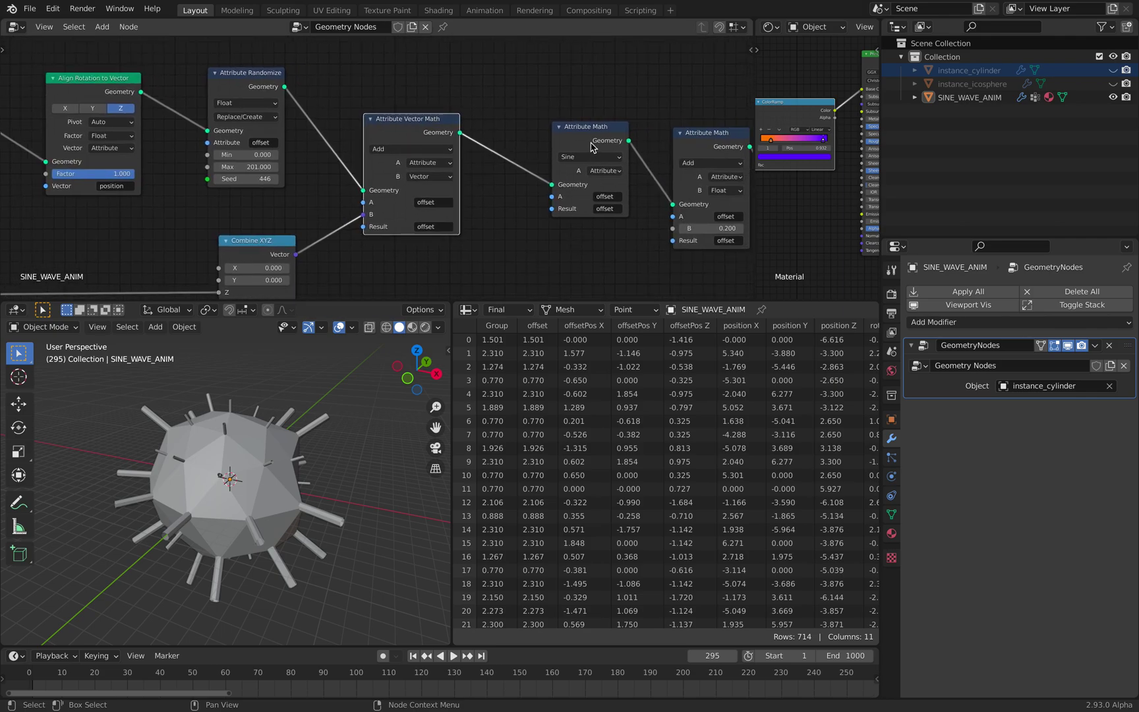
pyautogui.moveTo(591, 144); pyautogui.dragTo(568, 145)
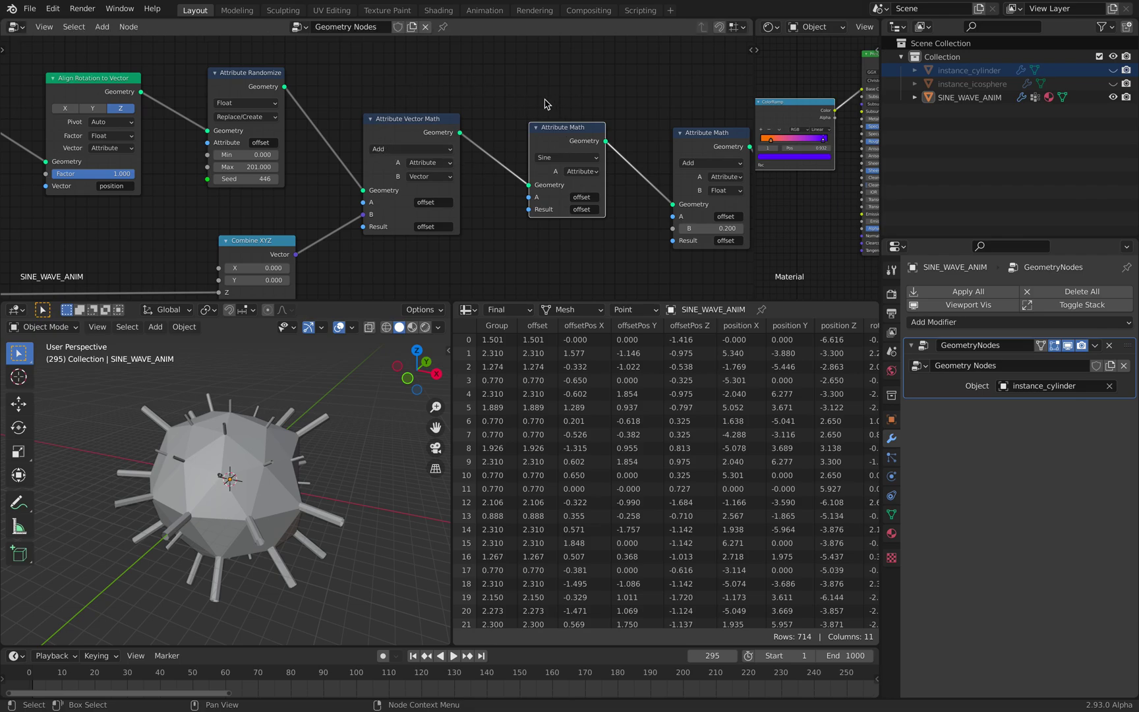
pyautogui.moveTo(687, 143); pyautogui.dragTo(658, 130)
pyautogui.moveTo(657, 129); pyautogui.dragTo(464, 109, button='middle')
pyautogui.moveTo(464, 110); pyautogui.dragTo(478, 108)
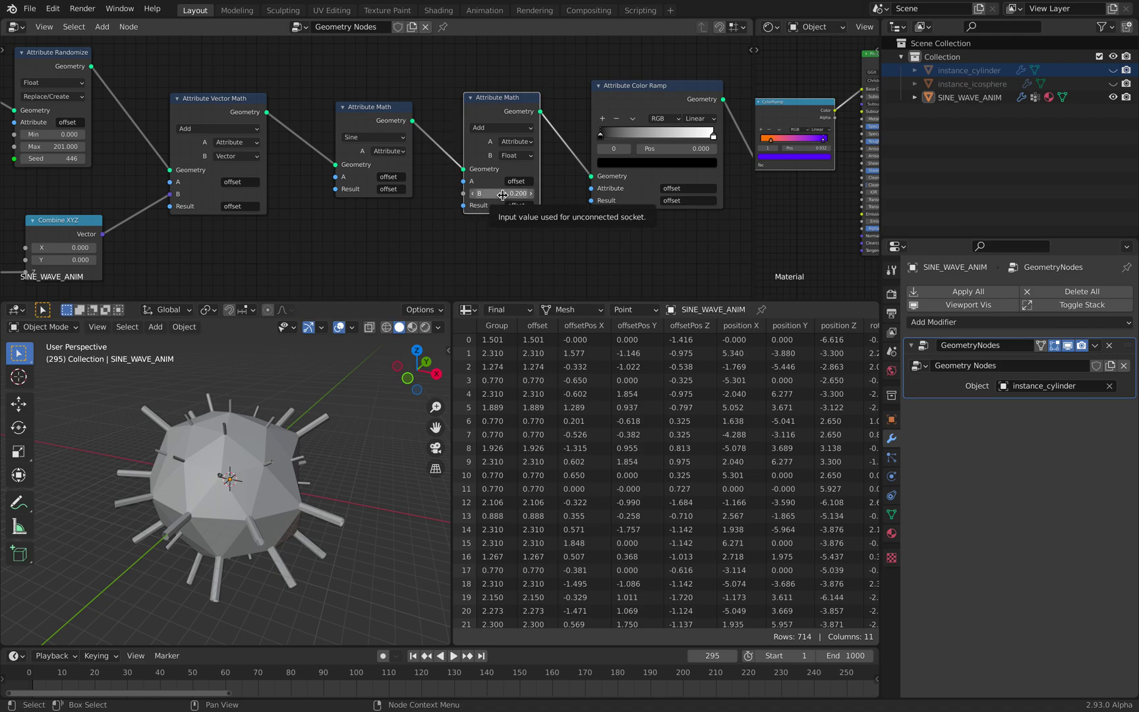
# Set B of the Add Attribute Math node after the Sine node to 0.960 and play the animation to frame 327
pyautogui.moveTo(502, 195); pyautogui.dragTo(593, 195)
pyautogui.press('space')
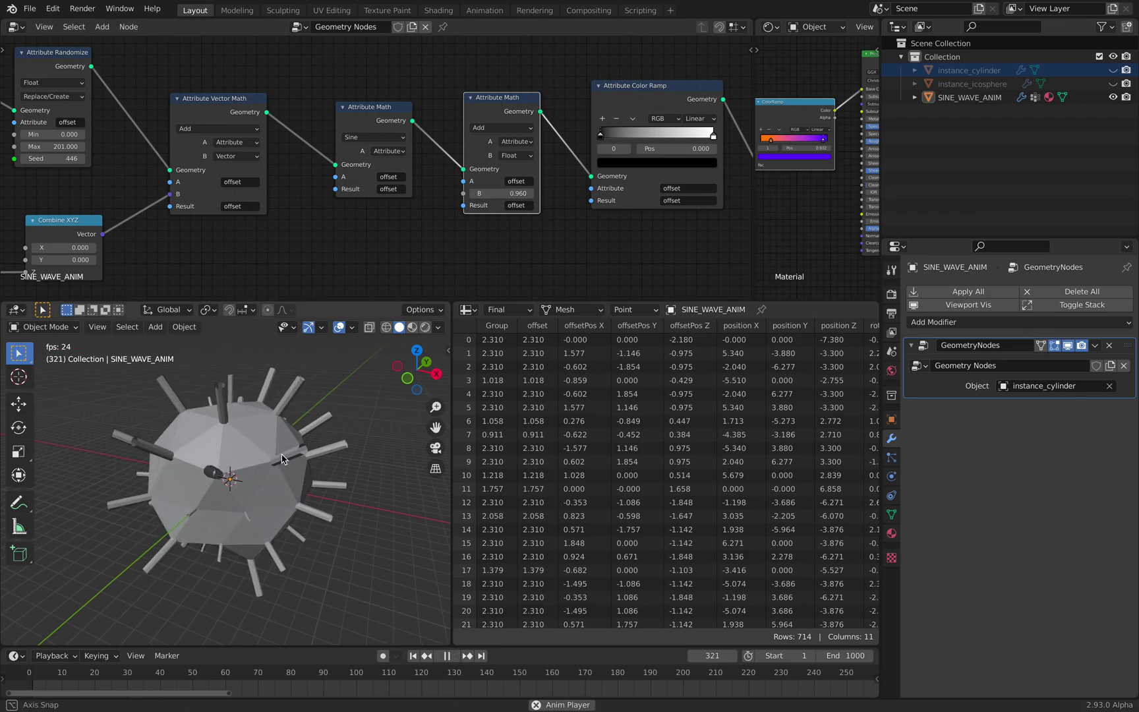
pyautogui.press('space')
# Nudge the Attribute Color Ramp node, set B of the preceding Add Attribute Math node to 0.760 and play the animation to frame 549
pyautogui.moveTo(625, 83); pyautogui.dragTo(615, 83)
pyautogui.moveTo(614, 83); pyautogui.dragTo(433, 91, button='middle')
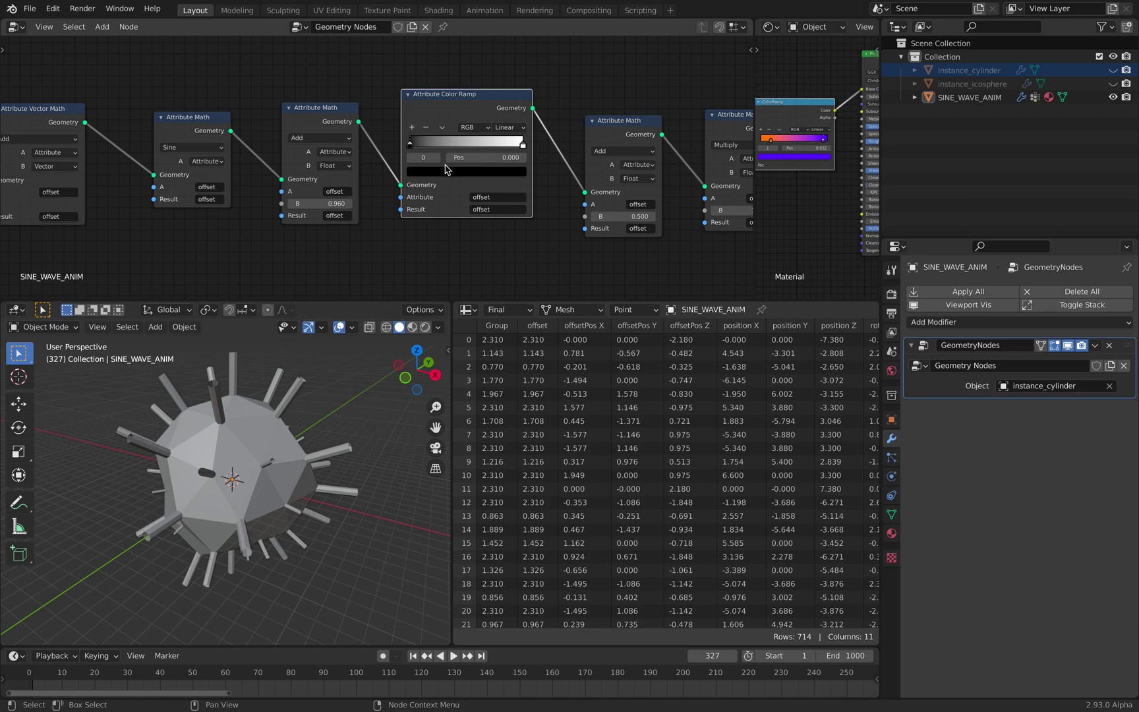
pyautogui.press('space')
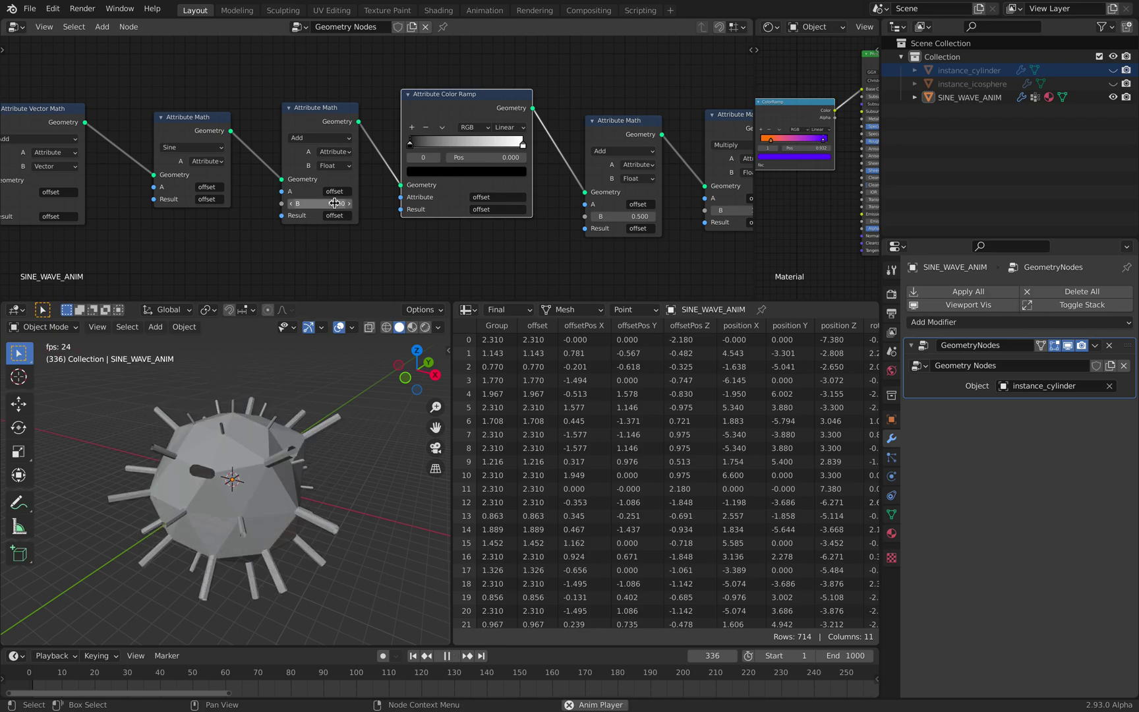
pyautogui.moveTo(335, 203); pyautogui.dragTo(475, 202)
pyautogui.moveTo(335, 203)
pyautogui.mouseDown()
pyautogui.moveTo(319, 203)
pyautogui.moveTo(329, 203)
pyautogui.mouseUp()
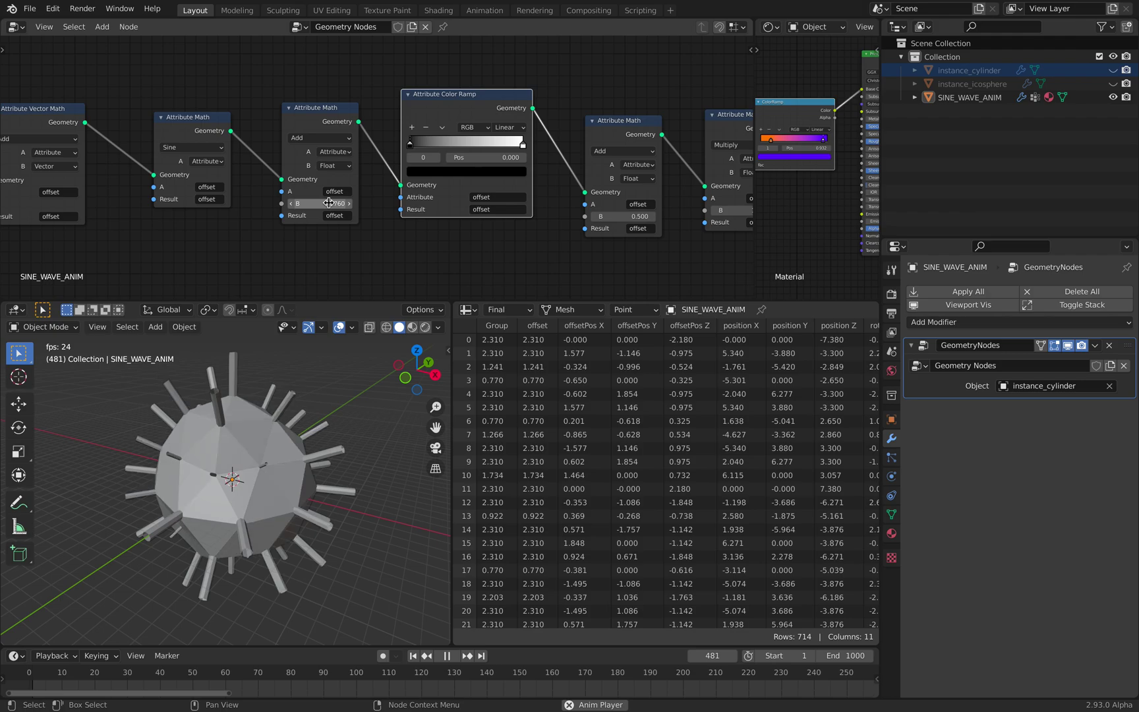
pyautogui.press('space')
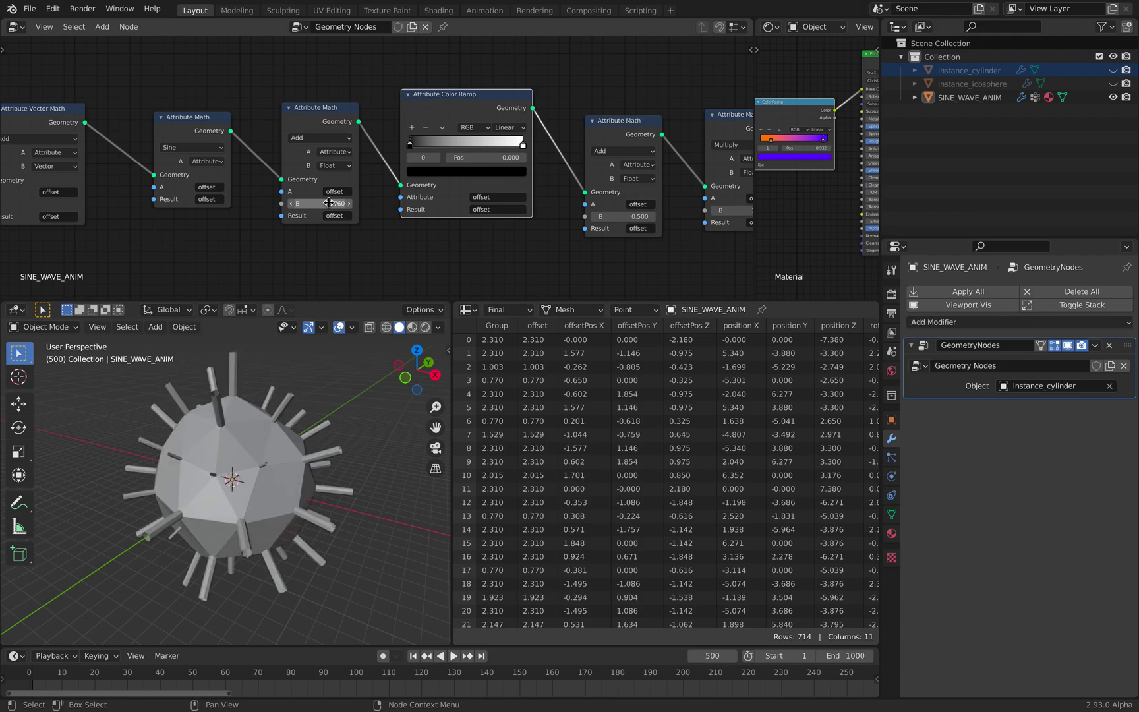
pyautogui.moveTo(329, 203); pyautogui.dragTo(280, 204, button='middle')
pyautogui.press('space')
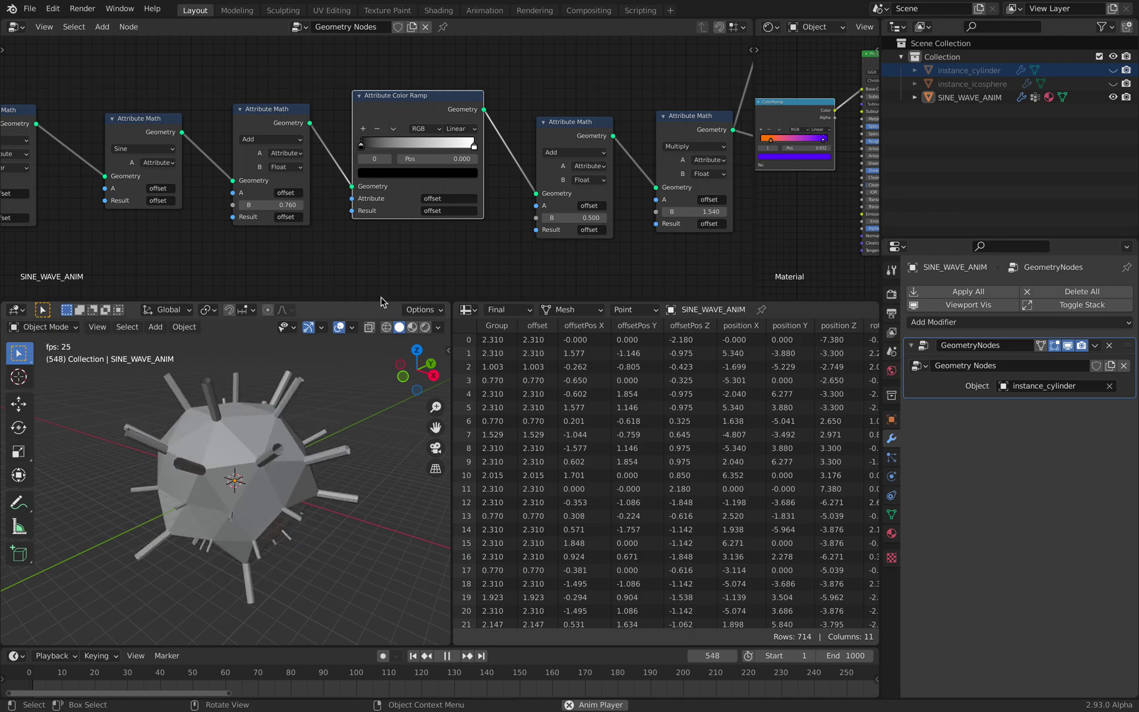
pyautogui.press('space')
# Slightly reposition the Add and Multiply Attribute Math nodes that follow the Attribute Color Ramp
pyautogui.moveTo(457, 192); pyautogui.dragTo(352, 184, button='middle')
pyautogui.scroll(1, 354, 195)
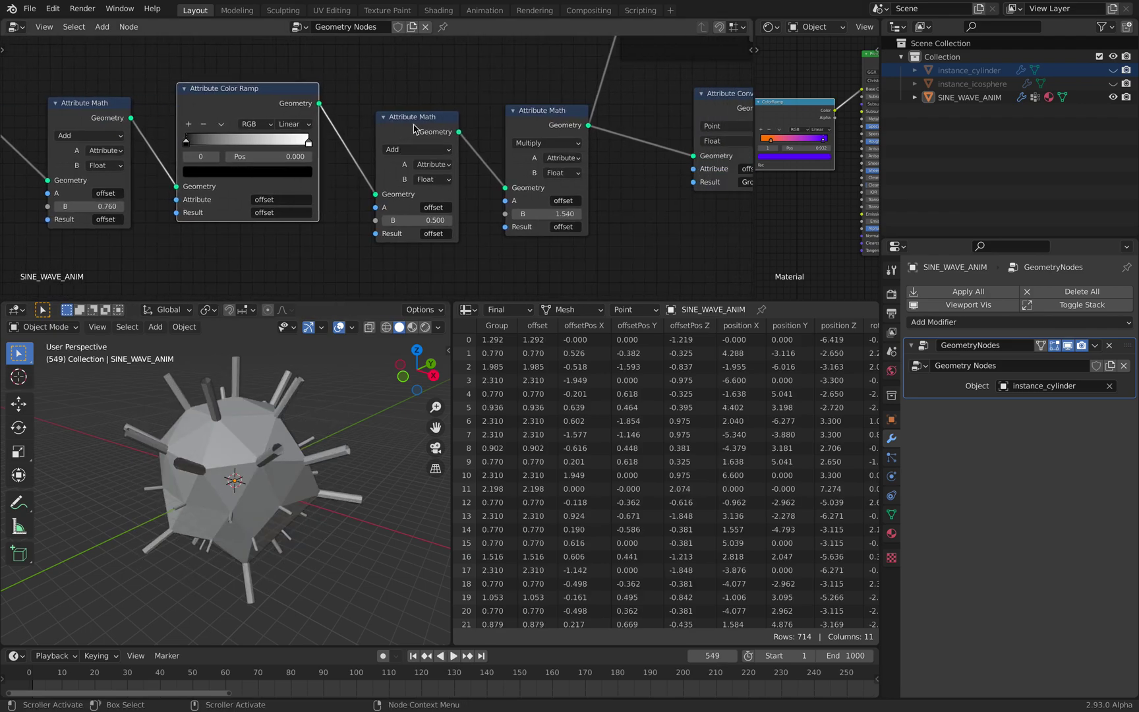
pyautogui.moveTo(414, 129); pyautogui.dragTo(416, 121)
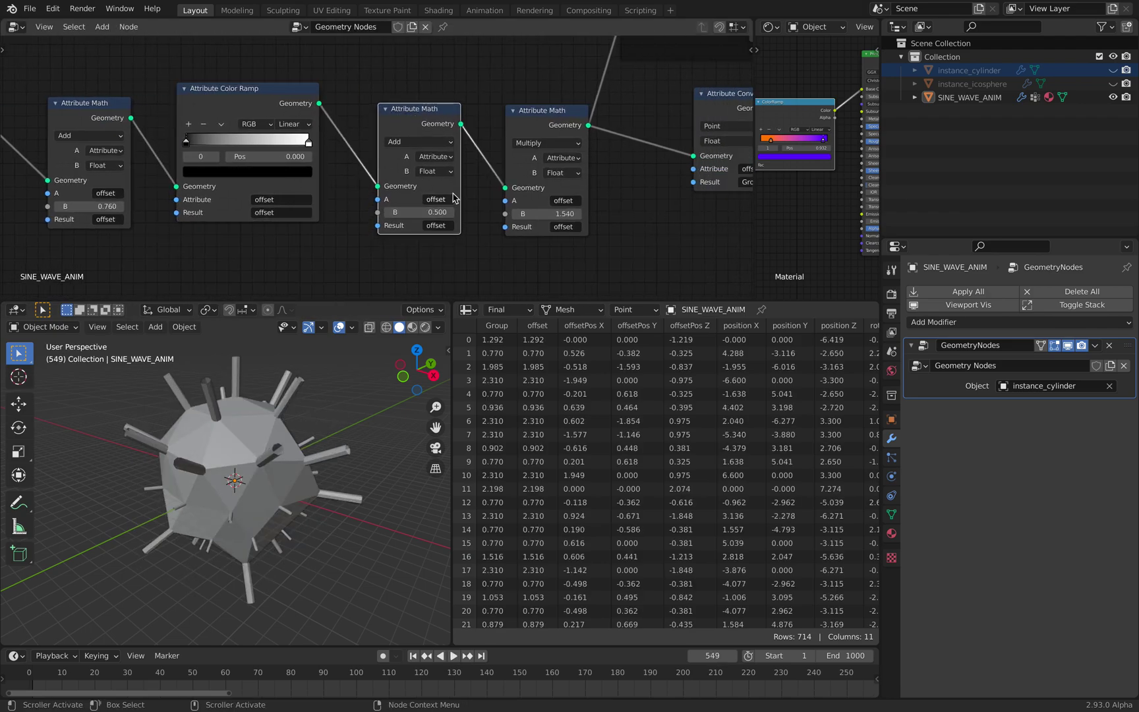
pyautogui.moveTo(534, 107); pyautogui.dragTo(528, 103)
pyautogui.moveTo(544, 203); pyautogui.dragTo(440, 196, button='middle')
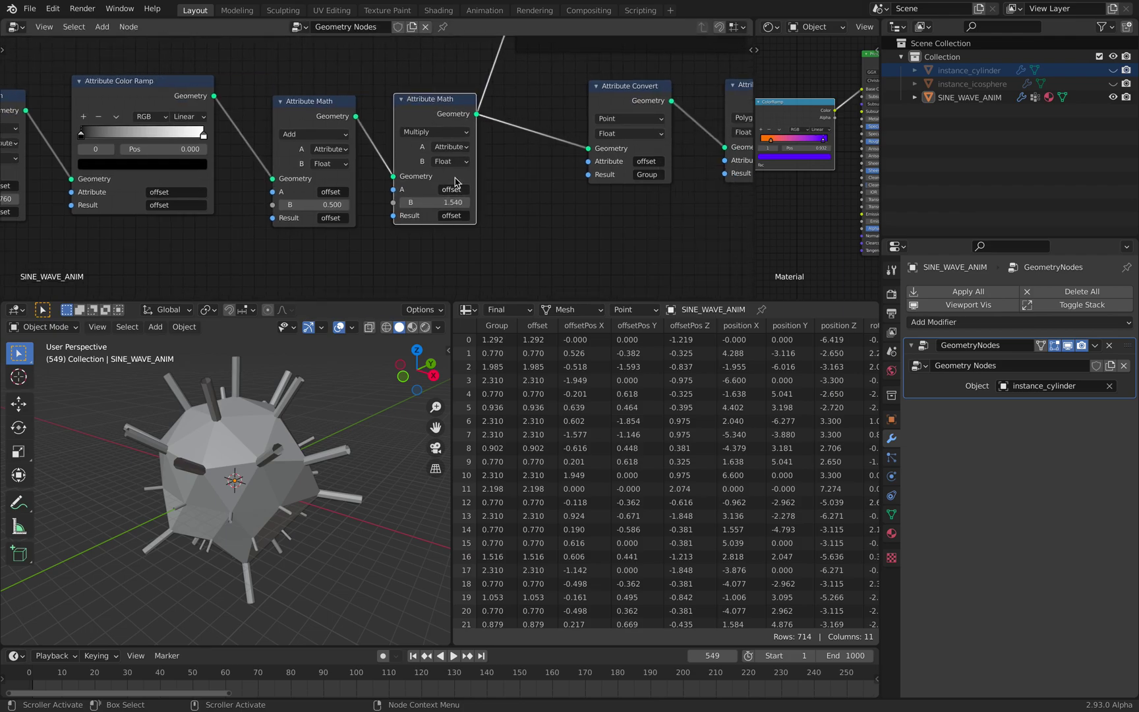
pyautogui.scroll(-2, 441, 195)
pyautogui.moveTo(363, 205); pyautogui.dragTo(340, 245, button='middle')
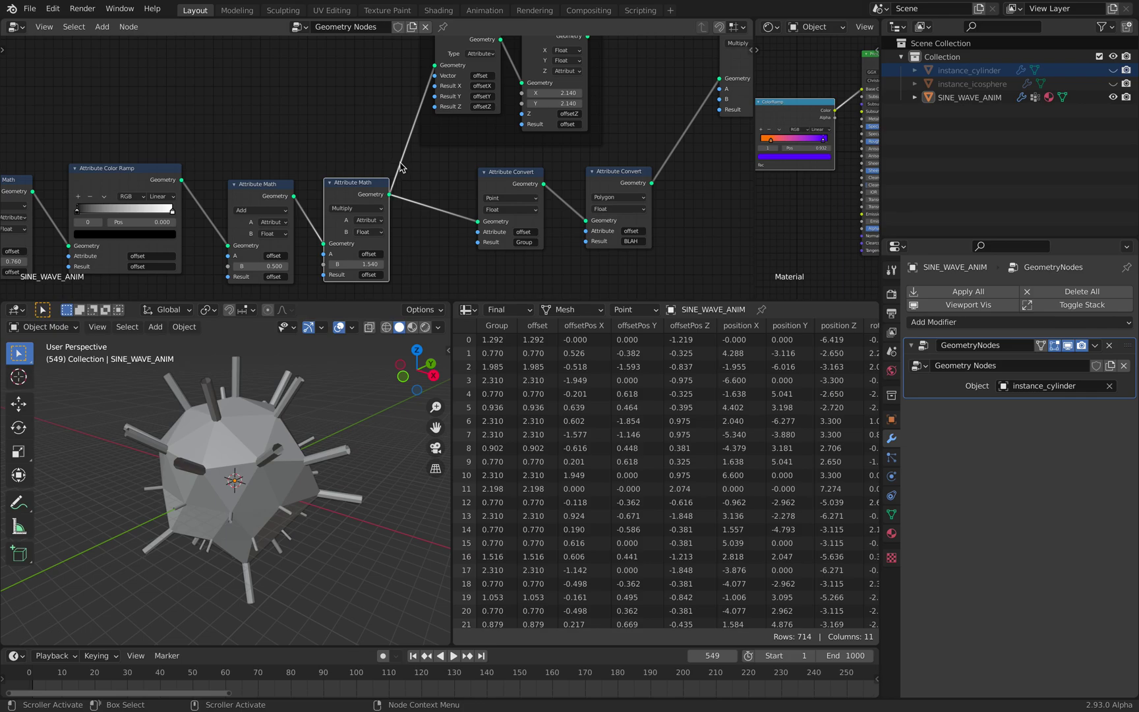
pyautogui.moveTo(401, 165); pyautogui.dragTo(370, 165, button='middle')
pyautogui.moveTo(342, 183); pyautogui.dragTo(337, 175)
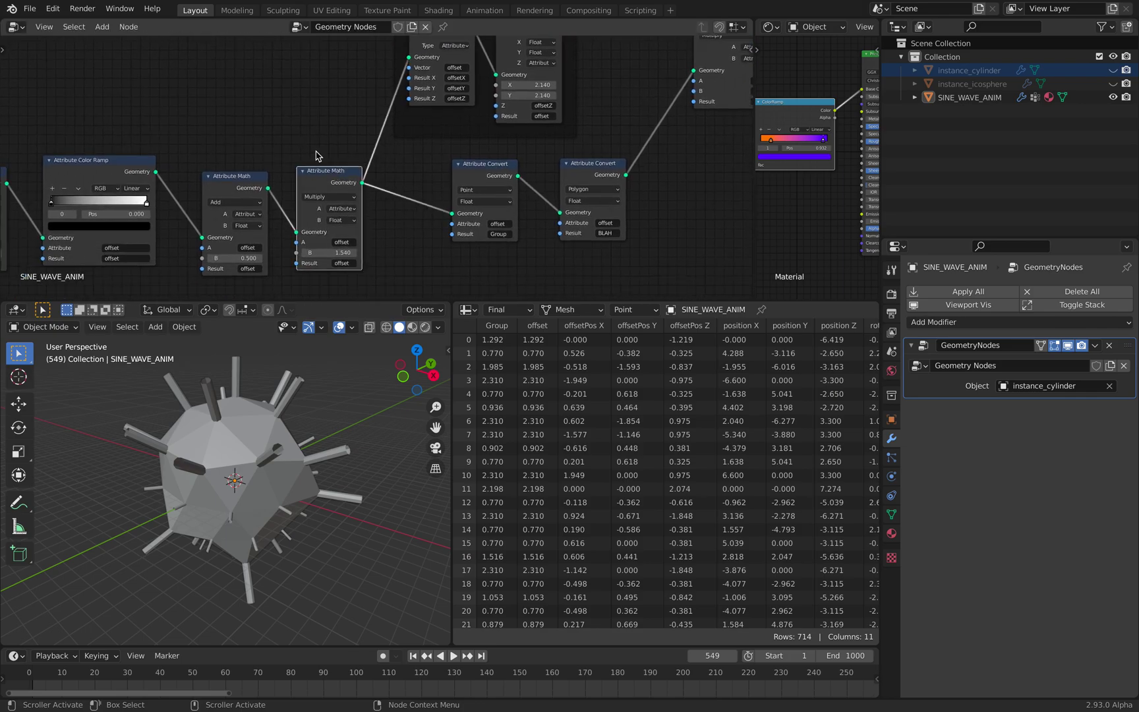
# Mute and unmute the Add and Multiply Attribute Math nodes after the color ramp, individually and together, to compare their effect
pyautogui.moveTo(318, 152); pyautogui.dragTo(348, 143, button='middle')
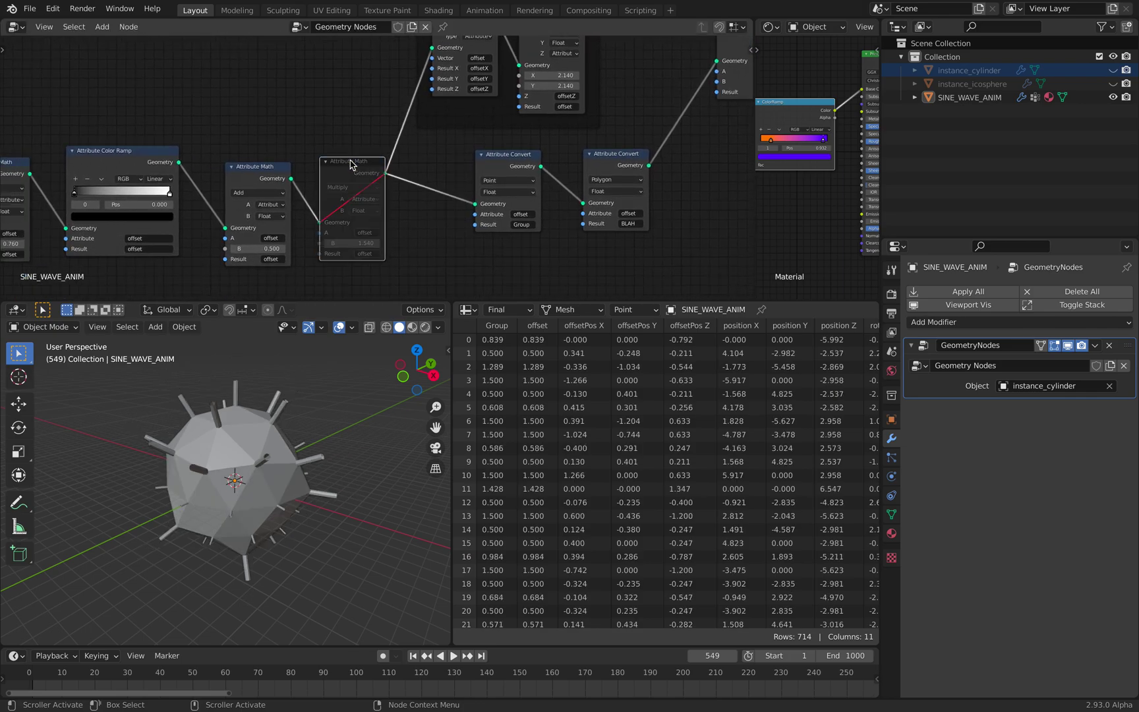
pyautogui.click(271, 169)
pyautogui.press('m')
pyautogui.press('m')
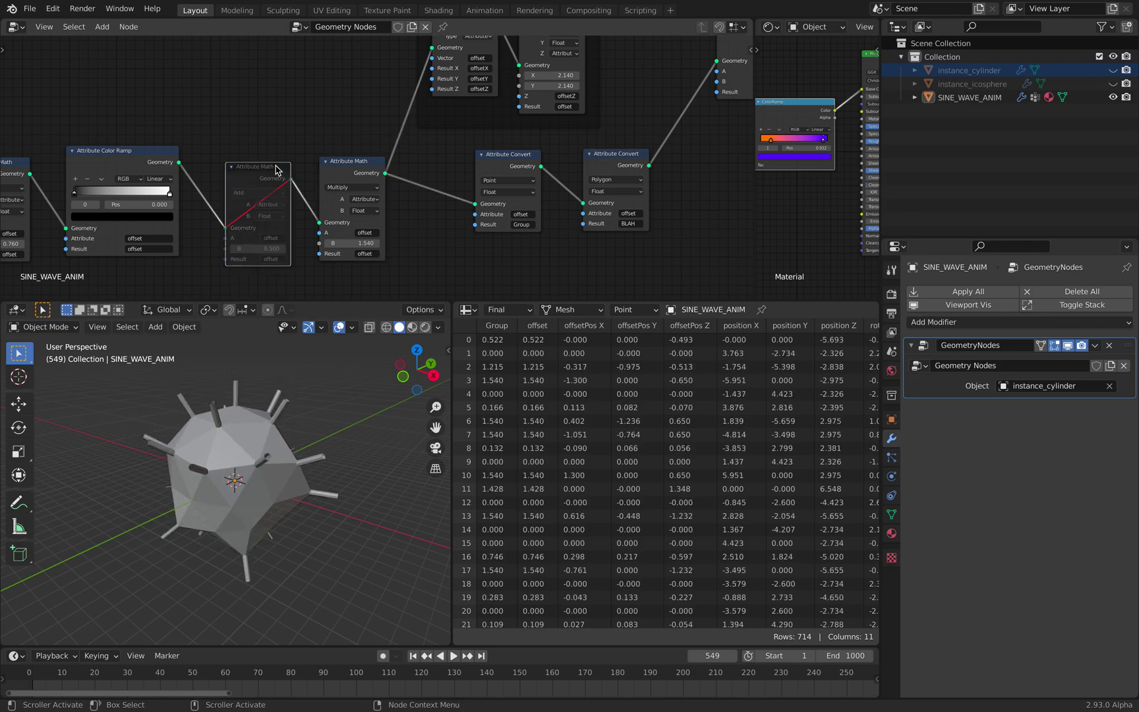
pyautogui.press('m')
pyautogui.press('m')
pyautogui.press('m')
pyautogui.press('m')
pyautogui.keyDown('shift'); pyautogui.click(343, 174); pyautogui.keyUp('shift')
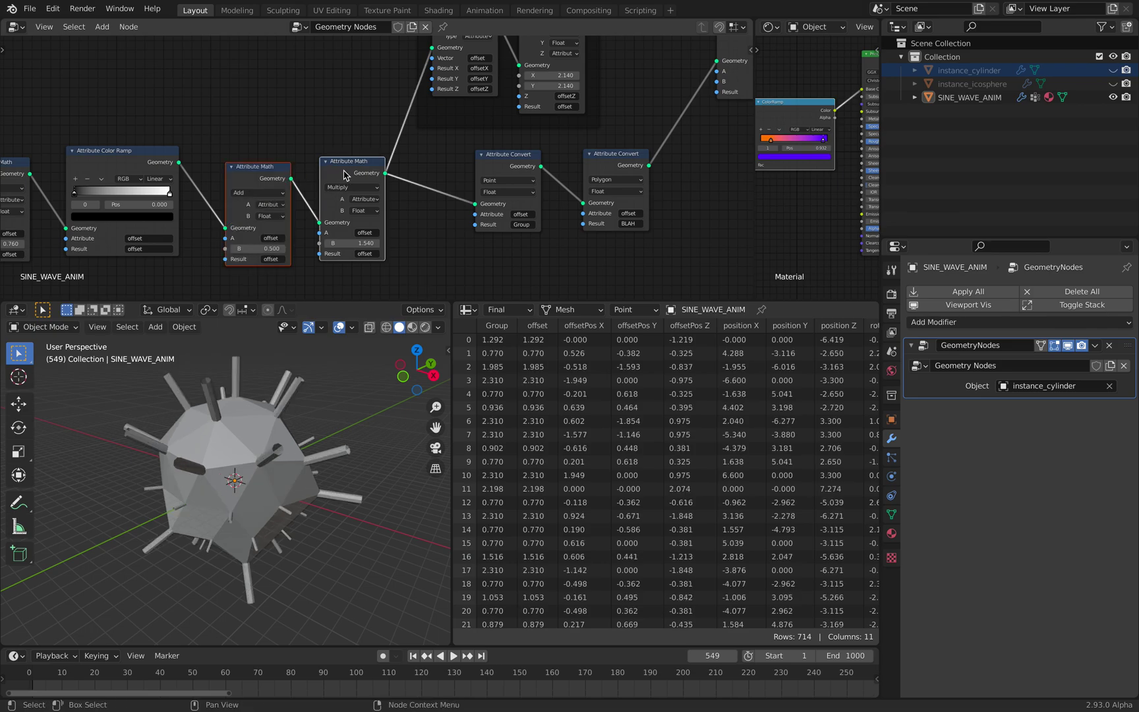
pyautogui.press('m')
pyautogui.press('m')
# Line up the Point and Polygon Attribute Convert nodes beside each other after the Multiply node
pyautogui.moveTo(359, 154); pyautogui.dragTo(315, 161, button='middle')
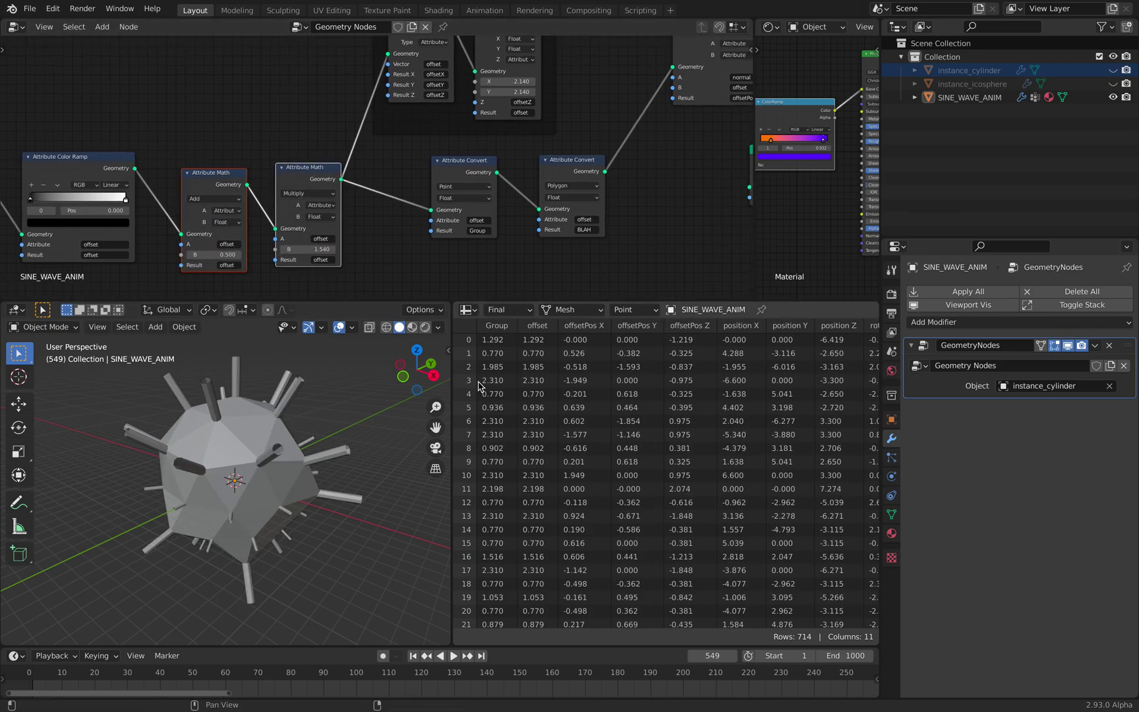
pyautogui.moveTo(420, 207); pyautogui.dragTo(381, 247, button='middle')
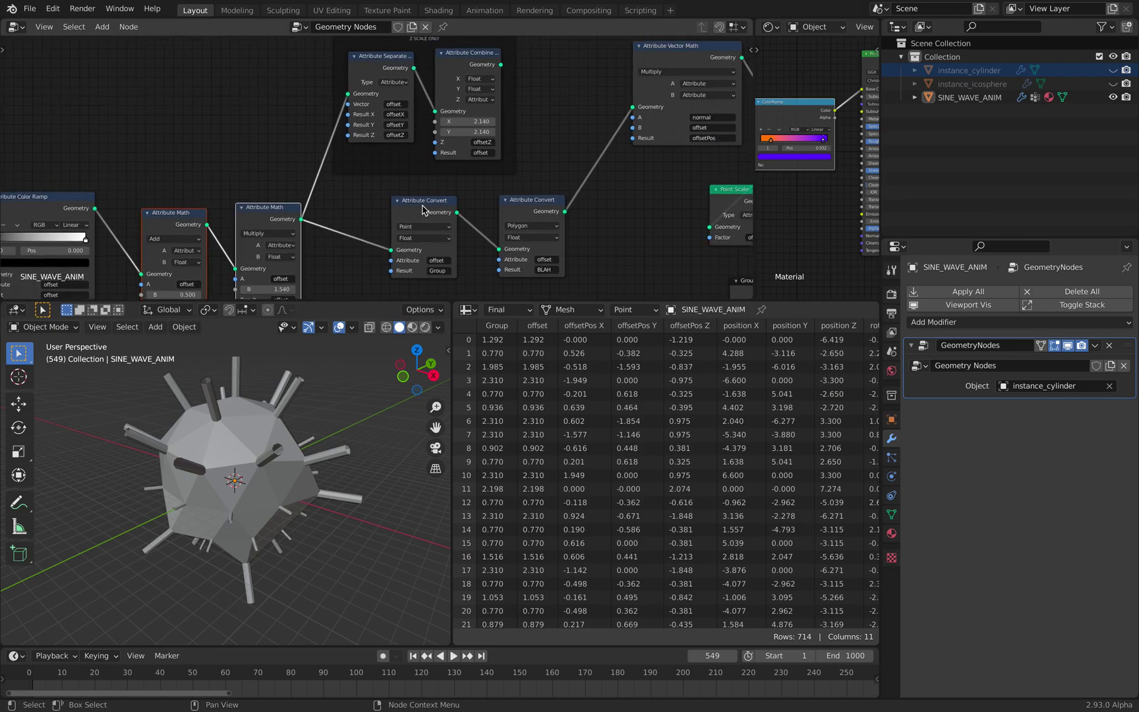
pyautogui.moveTo(403, 200); pyautogui.dragTo(389, 200)
pyautogui.moveTo(389, 197); pyautogui.dragTo(400, 172, button='middle')
pyautogui.scroll(2, 355, 188)
pyautogui.moveTo(311, 190); pyautogui.dragTo(287, 183, button='middle')
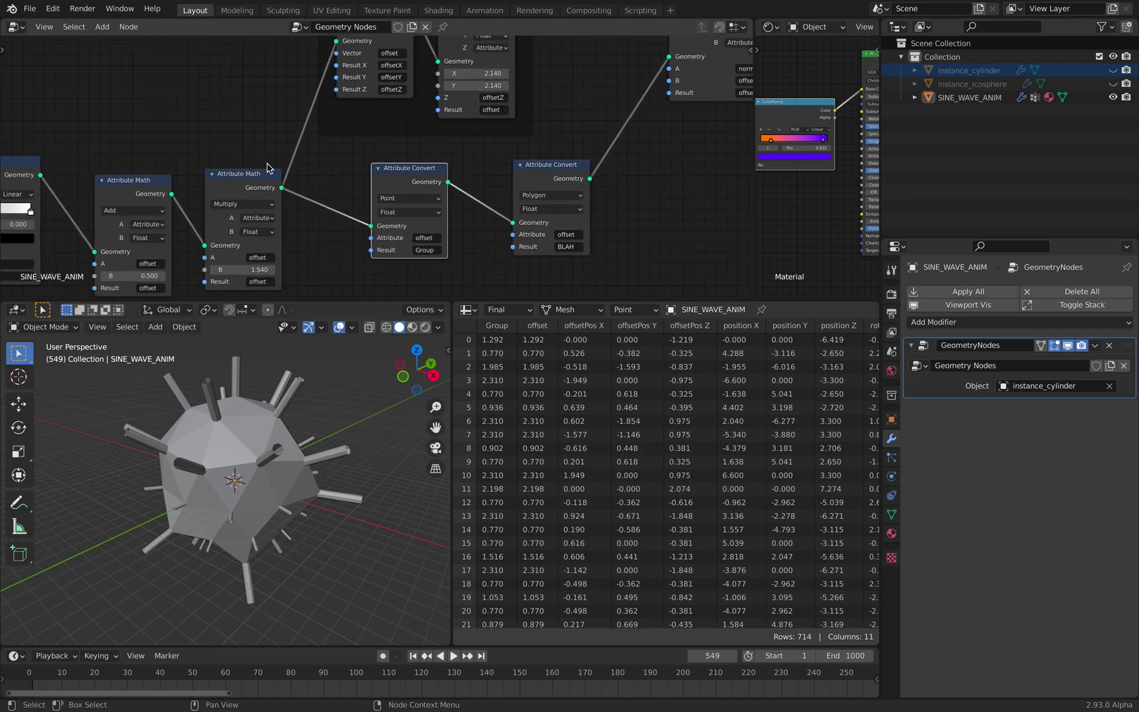
pyautogui.moveTo(400, 170); pyautogui.dragTo(428, 175)
pyautogui.scroll(1, 447, 174)
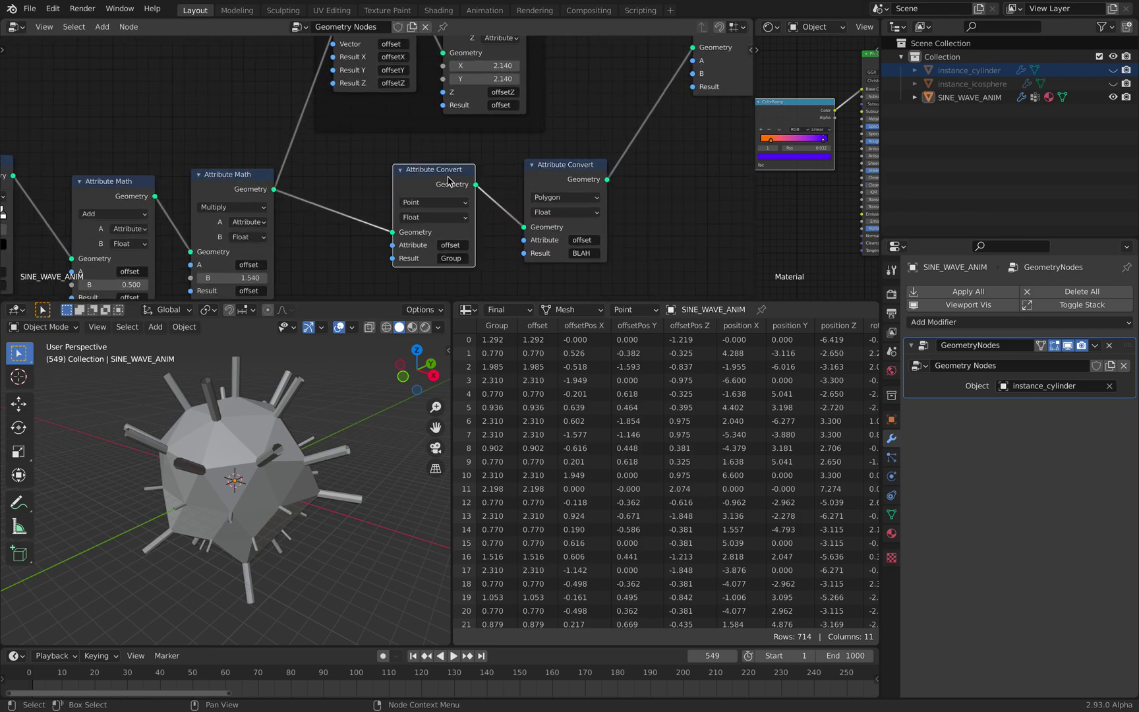
pyautogui.moveTo(418, 176); pyautogui.dragTo(397, 176, button='middle')
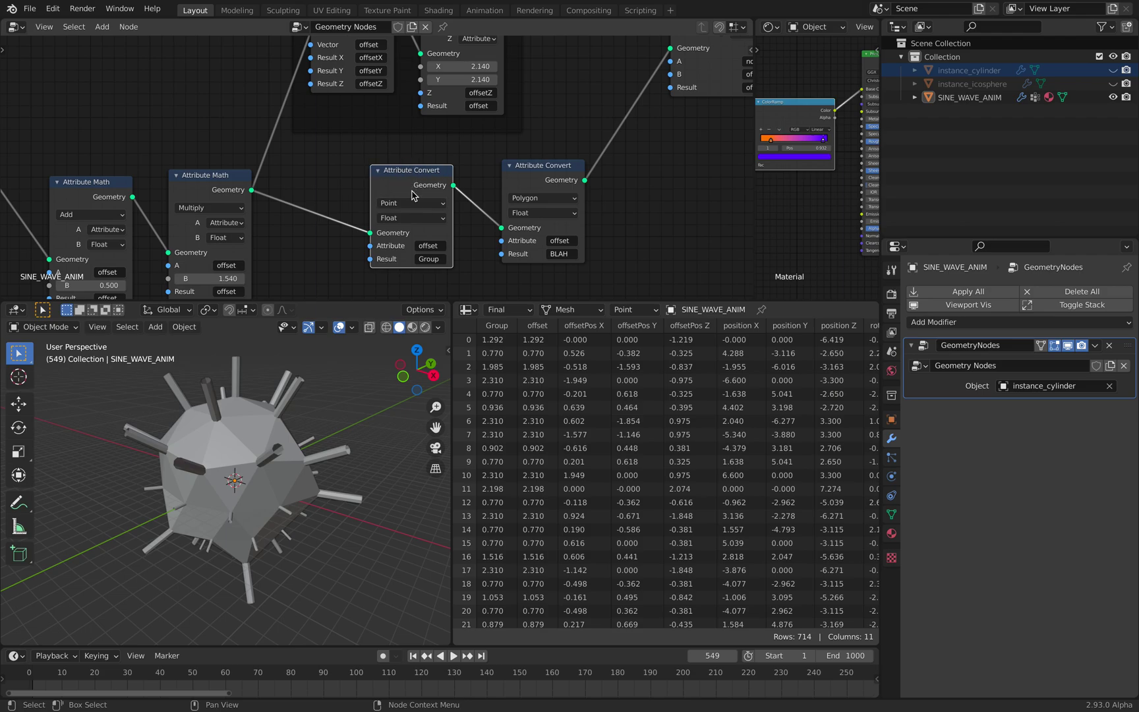
pyautogui.moveTo(509, 185); pyautogui.dragTo(501, 190)
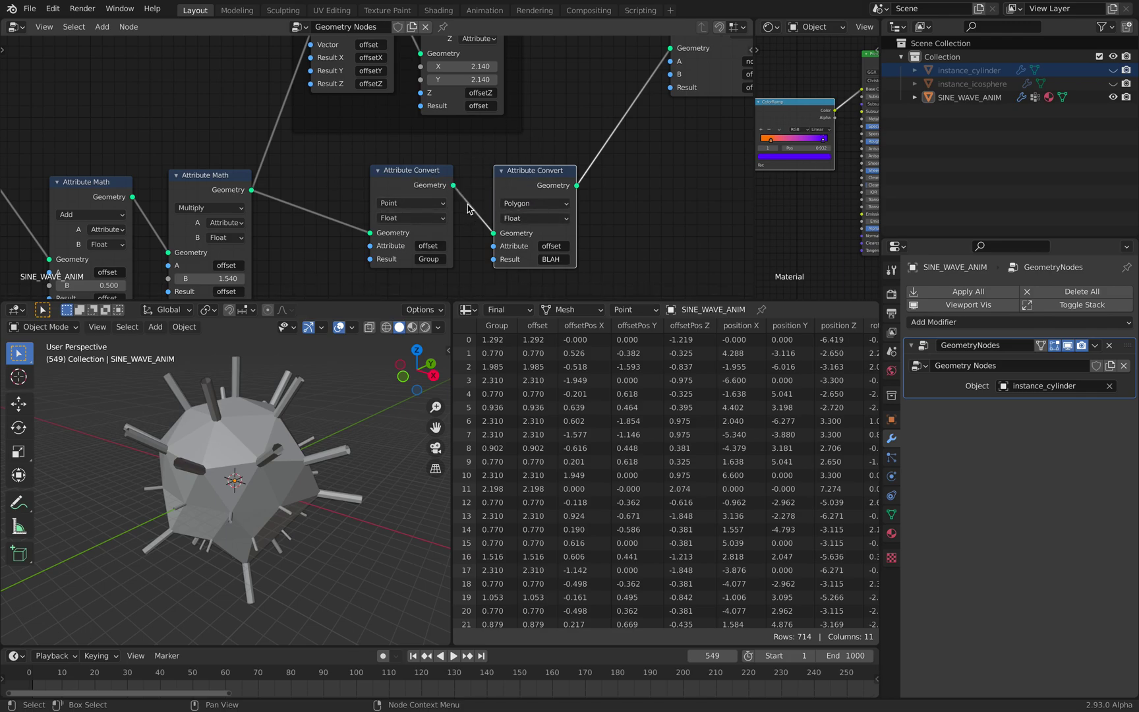
pyautogui.click(530, 205)
# Widen the shader editor to show the material's Attribute node named BLAH feeding the ColorRamp
pyautogui.scroll(-2, 504, 159)
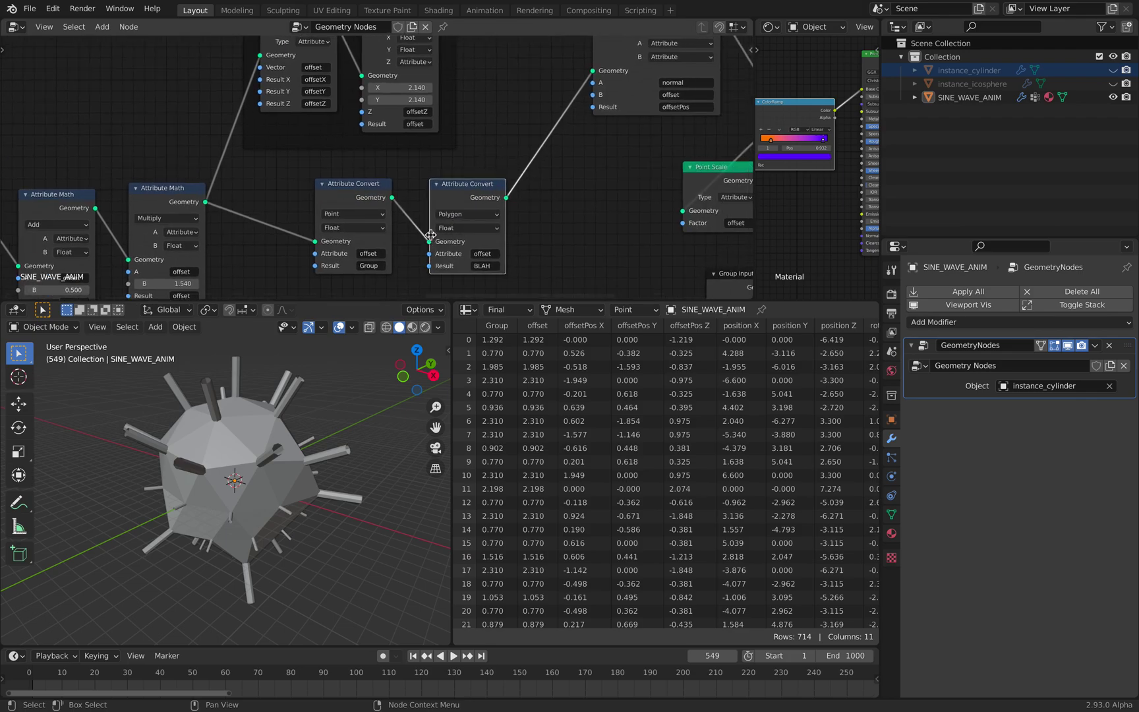
pyautogui.moveTo(430, 235); pyautogui.dragTo(415, 225, button='middle')
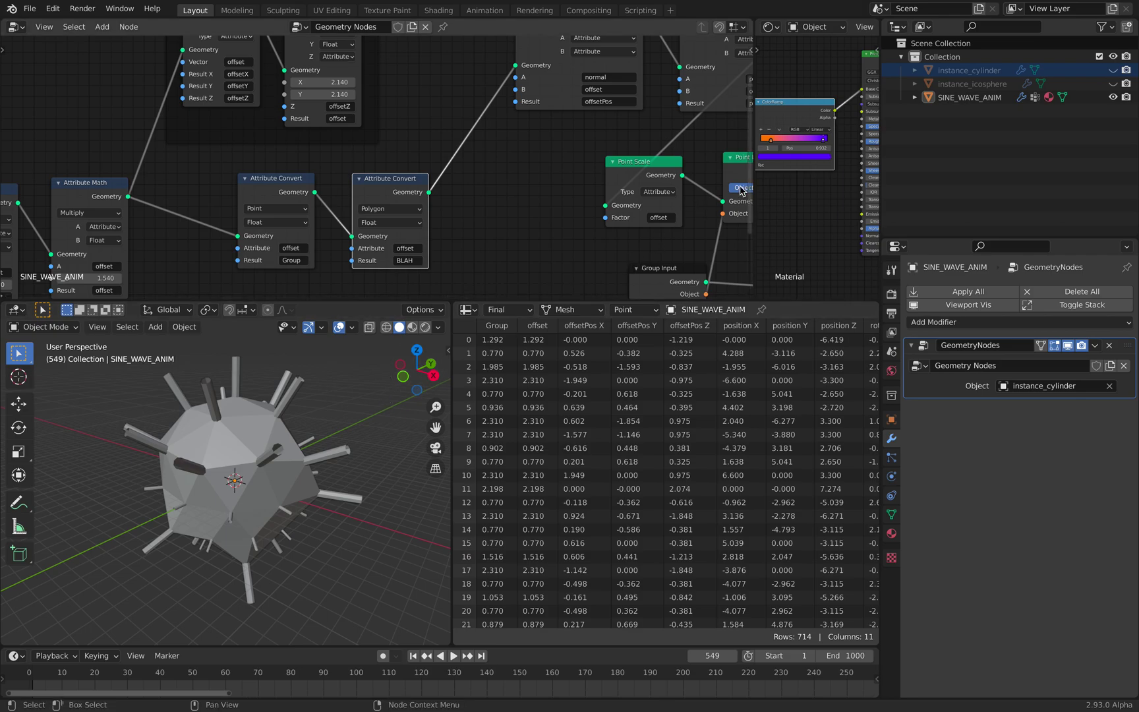
pyautogui.moveTo(755, 107); pyautogui.dragTo(620, 102)
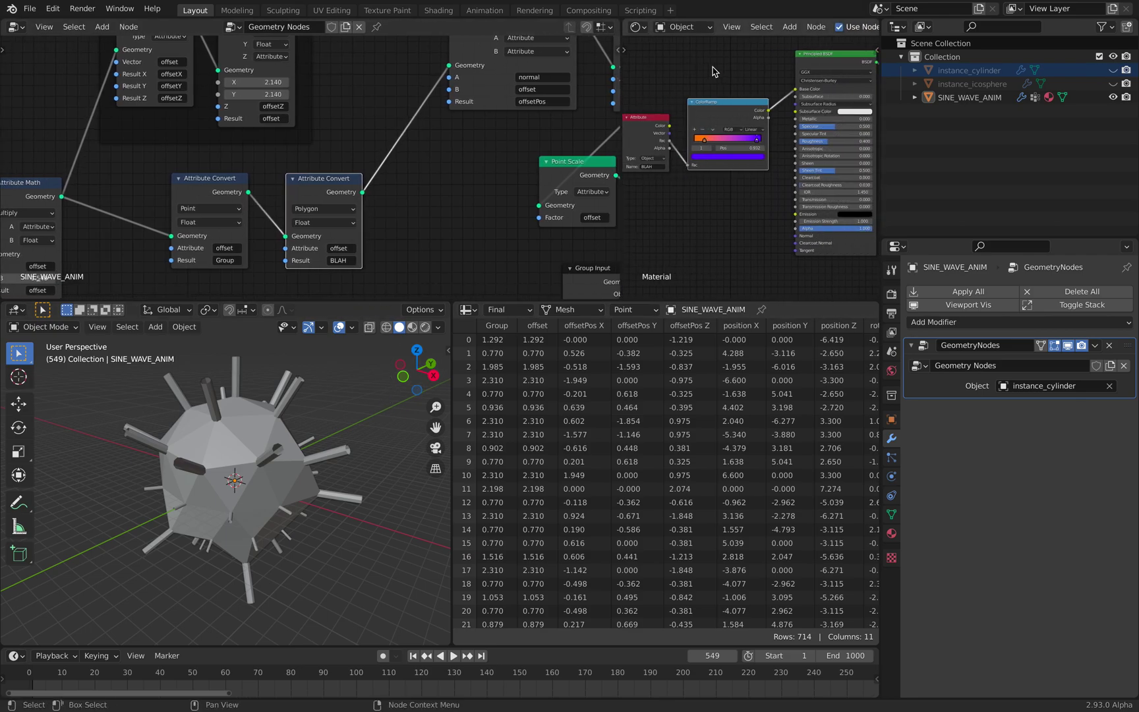
pyautogui.moveTo(706, 92); pyautogui.dragTo(751, 106, button='middle')
pyautogui.scroll(2, 730, 96)
pyautogui.scroll(1, 752, 106)
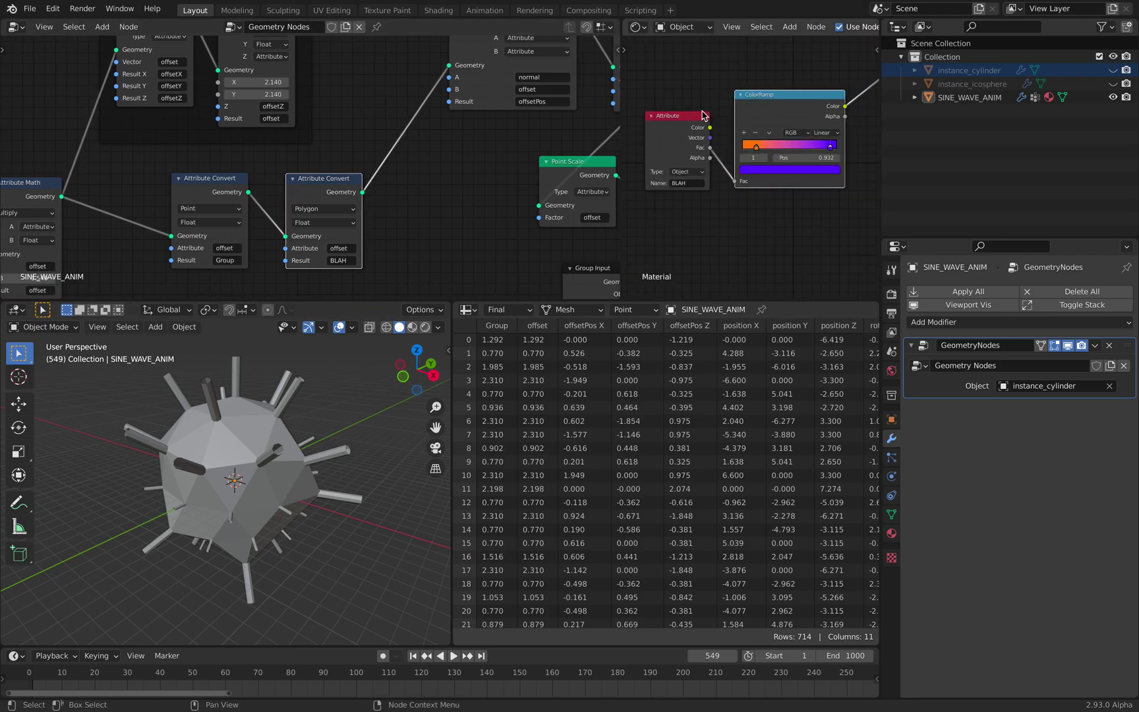
# Slightly reposition the Attribute Fill node with Value 0, the Join Geometry node and the Group Output node
pyautogui.scroll(-3, 430, 141)
pyautogui.moveTo(435, 141); pyautogui.dragTo(229, 202, button='middle')
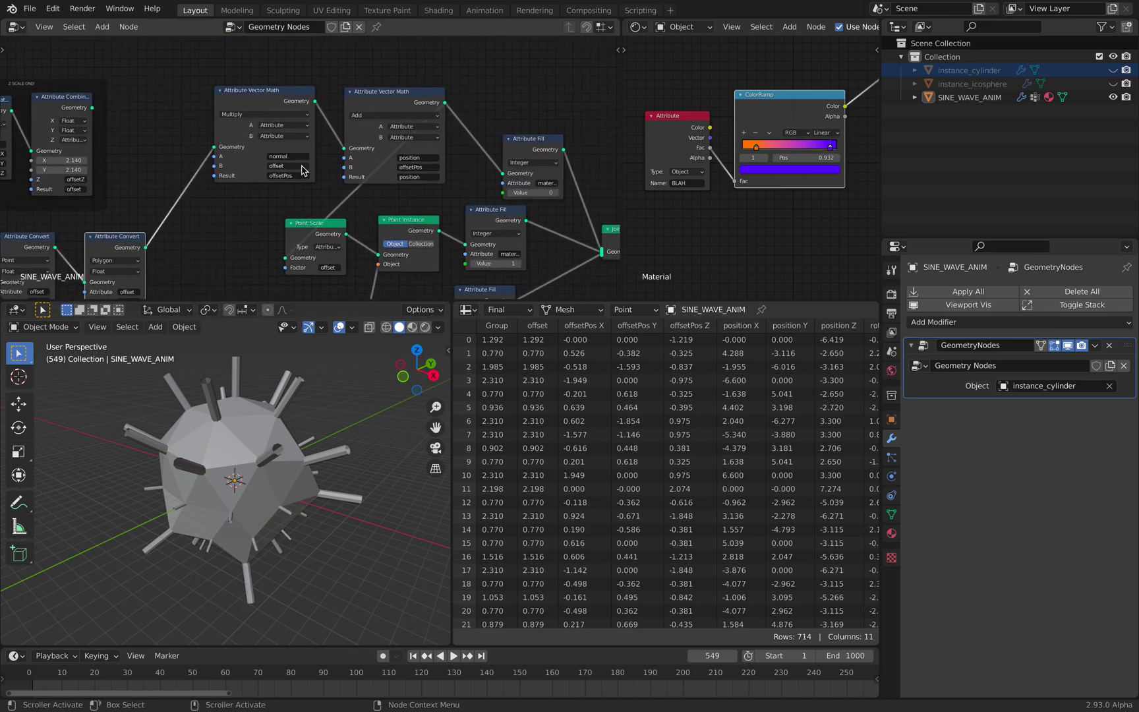
pyautogui.moveTo(303, 170); pyautogui.dragTo(305, 137, button='middle')
pyautogui.moveTo(464, 99); pyautogui.dragTo(458, 83)
pyautogui.moveTo(487, 116); pyautogui.dragTo(423, 106, button='middle')
pyautogui.moveTo(503, 179); pyautogui.dragTo(514, 167)
pyautogui.moveTo(587, 164); pyautogui.dragTo(577, 161)
pyautogui.scroll(-2, 462, 163)
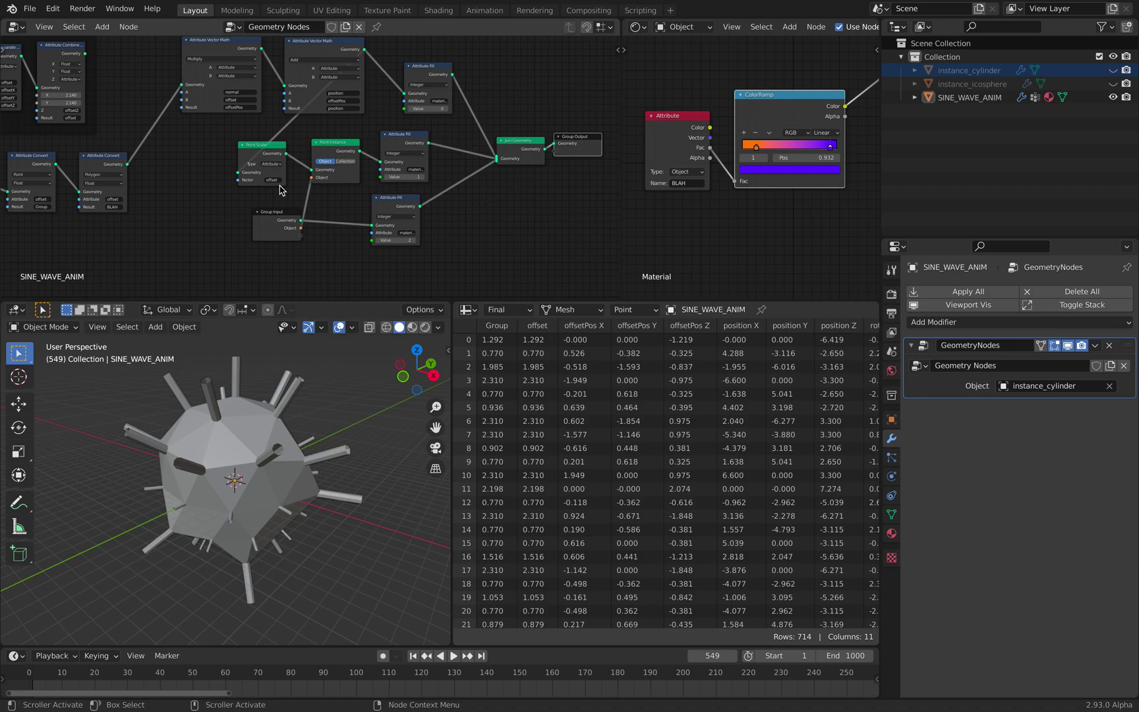
# Nudge the Group Input node below the Point Scale node and inspect its links to Point Instance and Attribute Fill
pyautogui.moveTo(266, 196); pyautogui.dragTo(313, 204, button='middle')
pyautogui.moveTo(332, 224); pyautogui.dragTo(316, 231)
pyautogui.moveTo(316, 231); pyautogui.dragTo(329, 193, button='middle')
pyautogui.scroll(3, 329, 193)
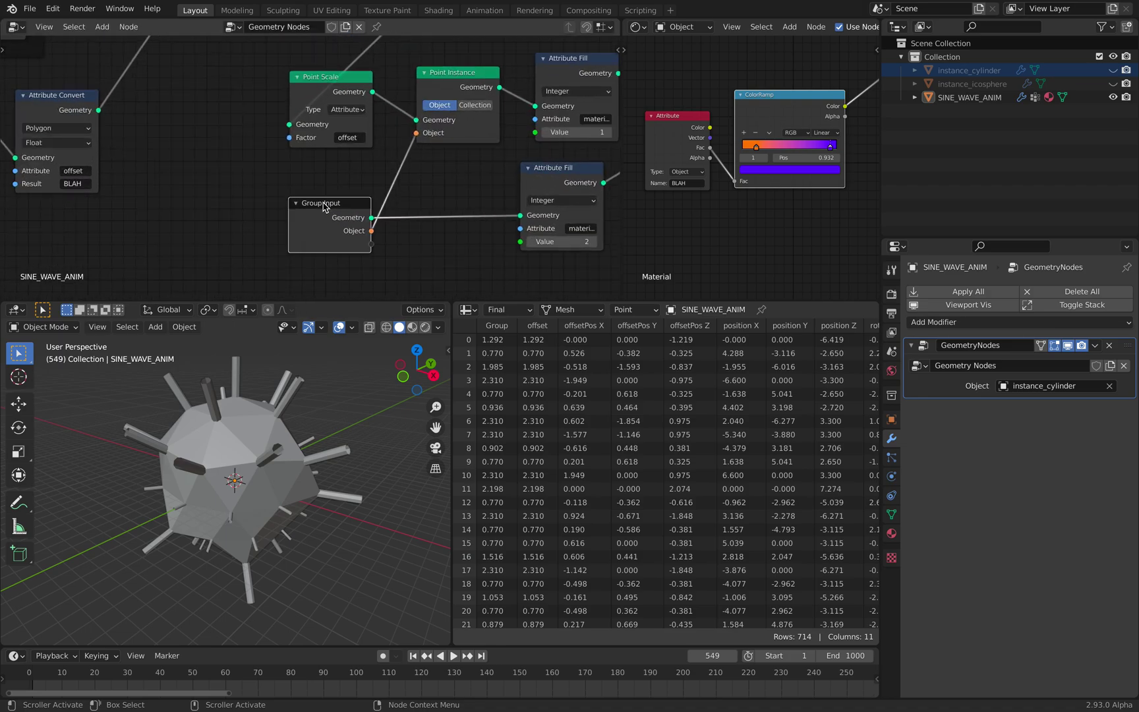
# Shift the Group Input and Join Geometry nodes slightly in the geometry nodes tree
pyautogui.moveTo(324, 205)
pyautogui.mouseDown()
pyautogui.moveTo(308, 212)
pyautogui.moveTo(335, 221)
pyautogui.mouseUp()
pyautogui.moveTo(330, 214); pyautogui.dragTo(135, 214, button='middle')
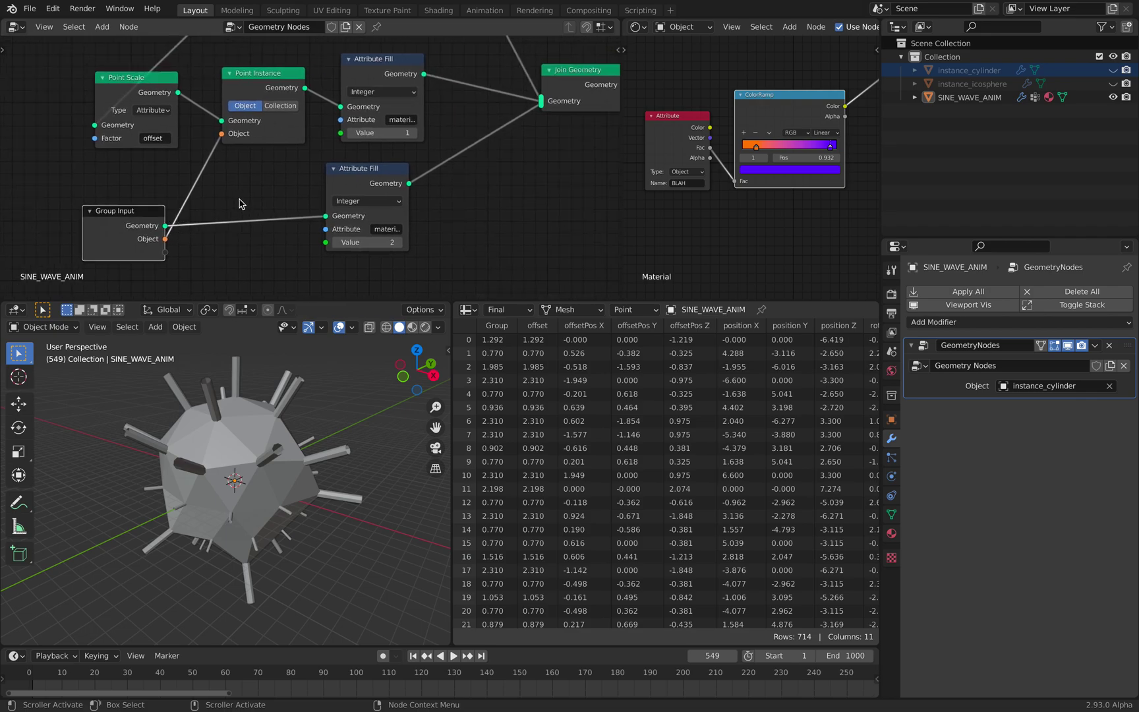
pyautogui.scroll(-1, 520, 110)
pyautogui.moveTo(498, 143); pyautogui.dragTo(442, 188, button='middle')
pyautogui.moveTo(504, 131); pyautogui.dragTo(497, 133)
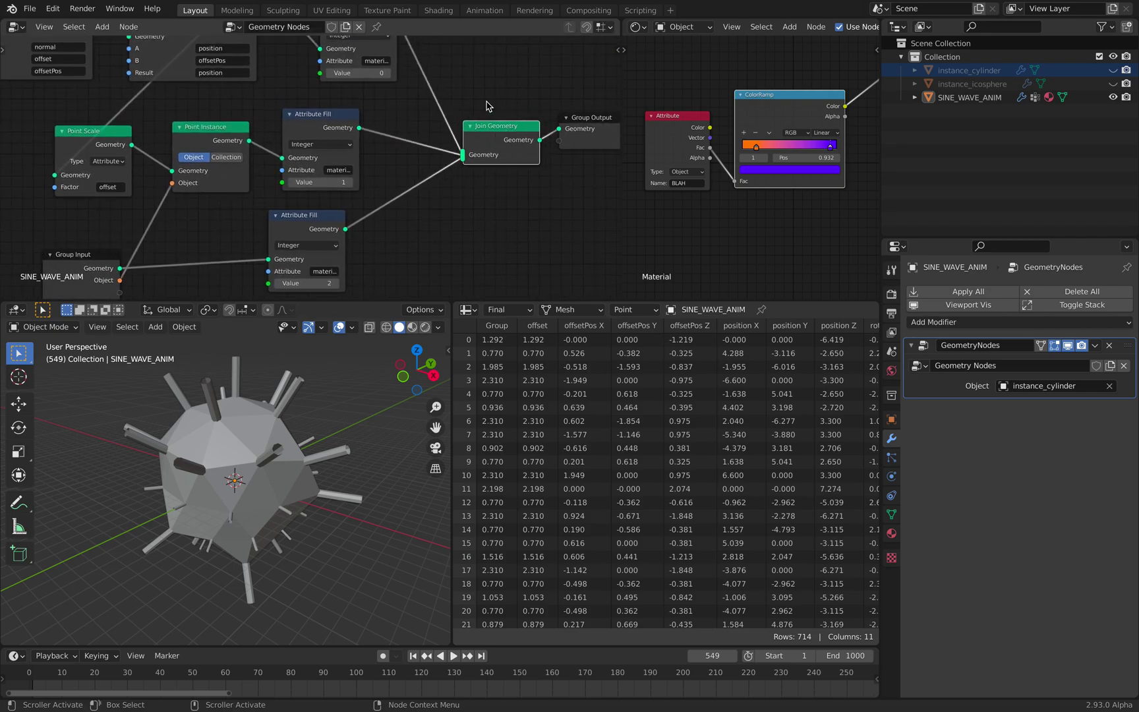
# Show SINE_WAVE_ANIM's material slots and compare Material, Material.002 and Material.003, finishing on Material
pyautogui.moveTo(379, 353); pyautogui.dragTo(371, 354, button='middle')
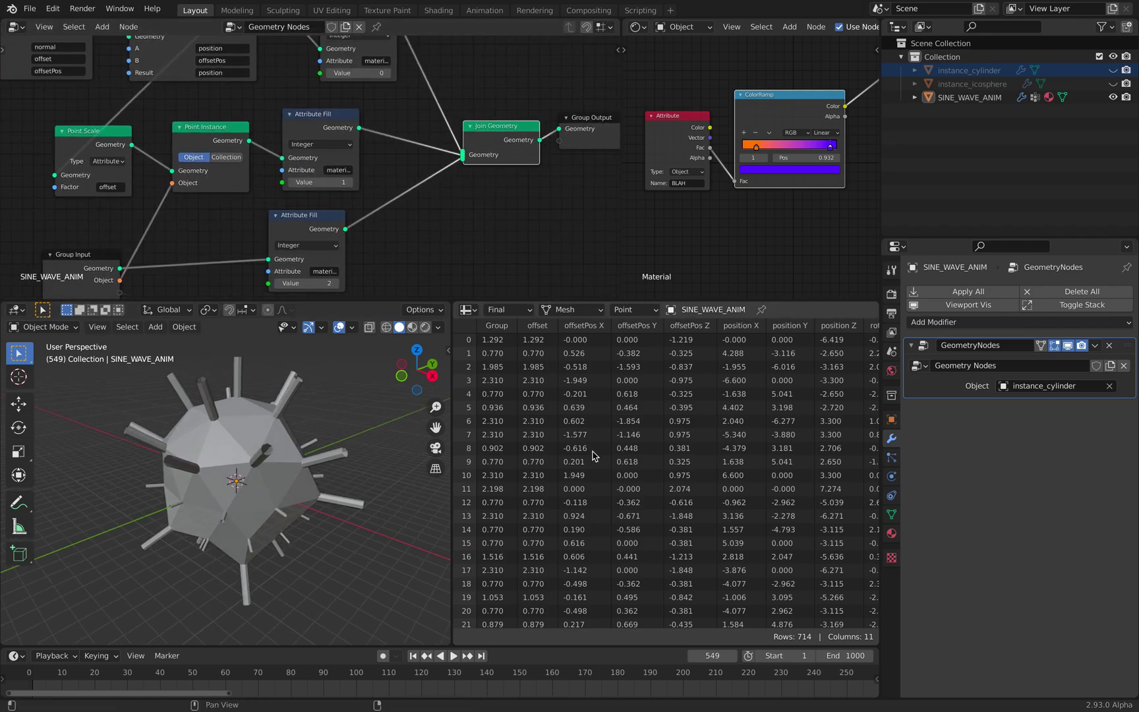
pyautogui.click(891, 532)
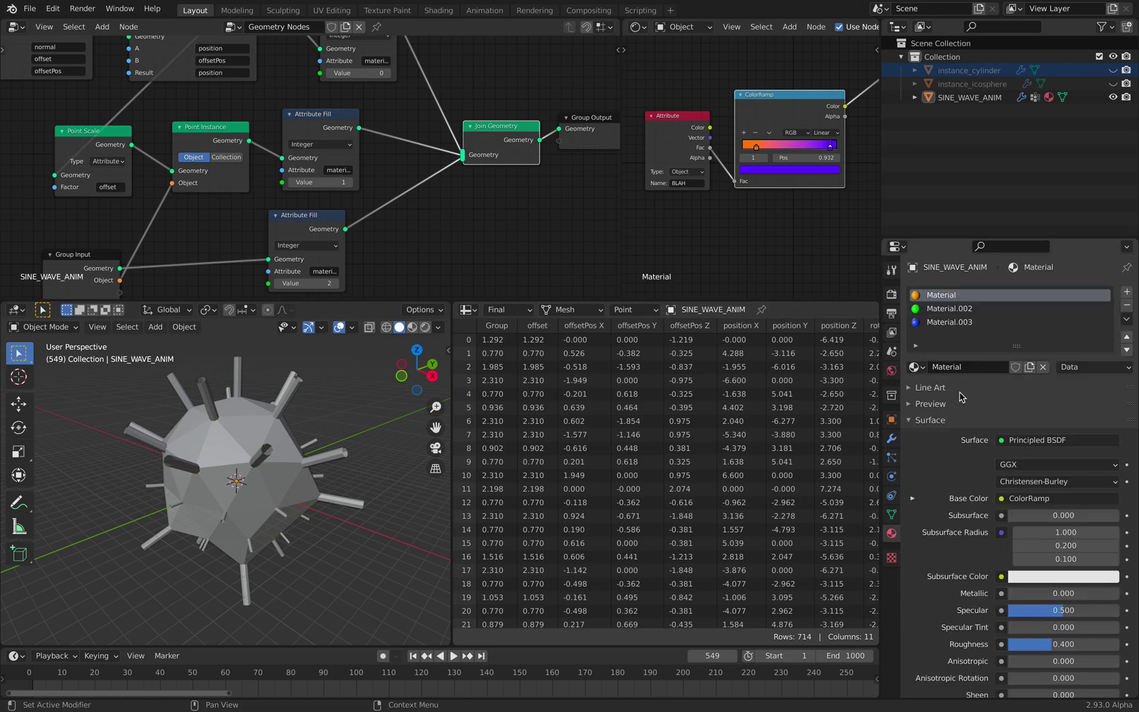
pyautogui.click(962, 312)
pyautogui.click(961, 298)
pyautogui.click(963, 311)
pyautogui.click(963, 322)
pyautogui.click(964, 309)
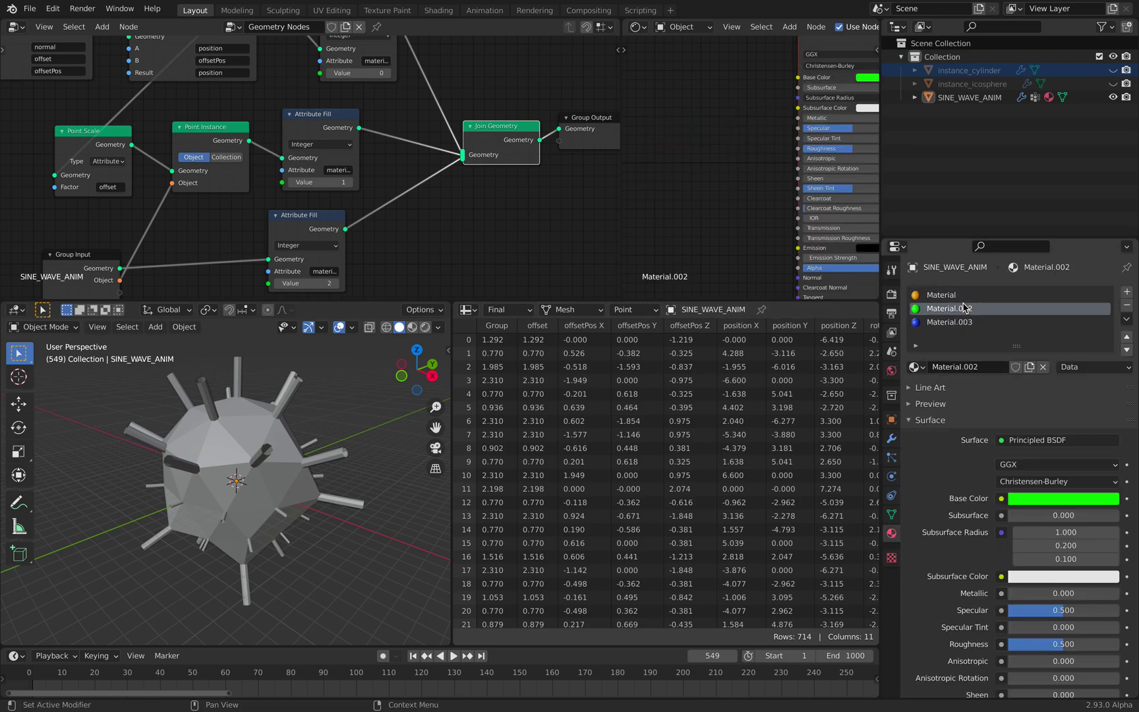
pyautogui.click(963, 300)
pyautogui.click(966, 308)
pyautogui.click(966, 296)
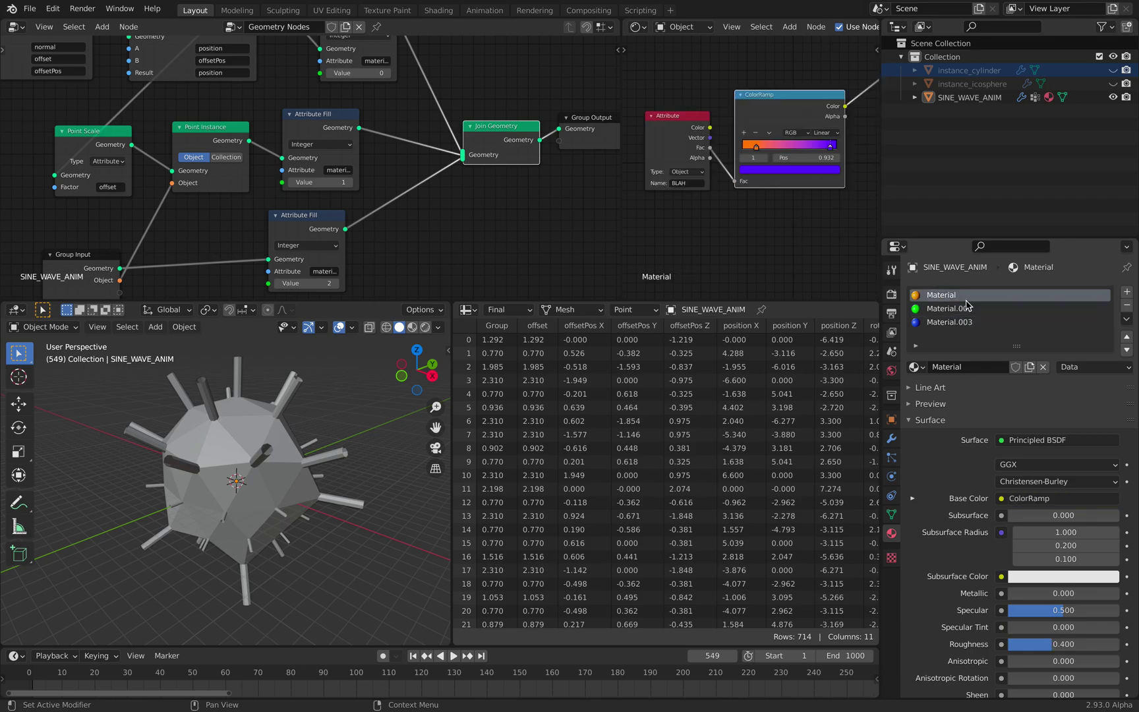
# Preview the object in rendered viewport shading, comparing it briefly with solid shading and material preview
pyautogui.click(425, 327)
pyautogui.moveTo(401, 361); pyautogui.dragTo(230, 465)
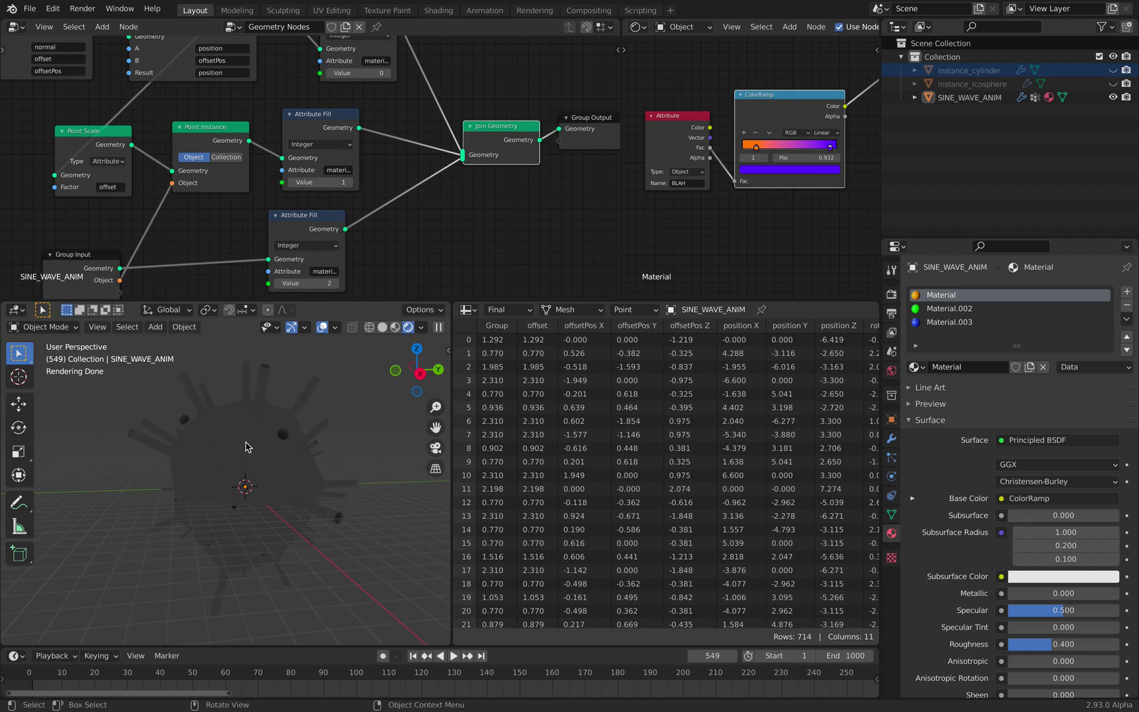
pyautogui.moveTo(245, 447)
pyautogui.mouseDown(button='middle')
pyautogui.moveTo(255, 437)
pyautogui.moveTo(200, 443)
pyautogui.moveTo(235, 422)
pyautogui.moveTo(267, 451)
pyautogui.mouseUp(button='middle')
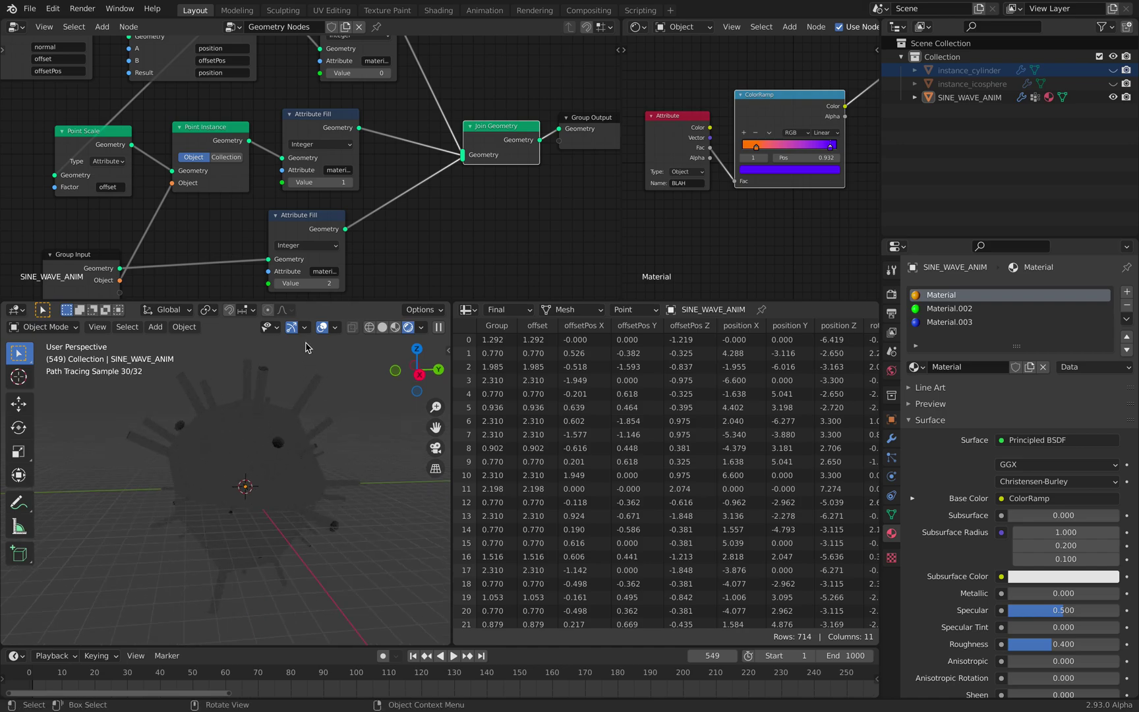
pyautogui.click(383, 329)
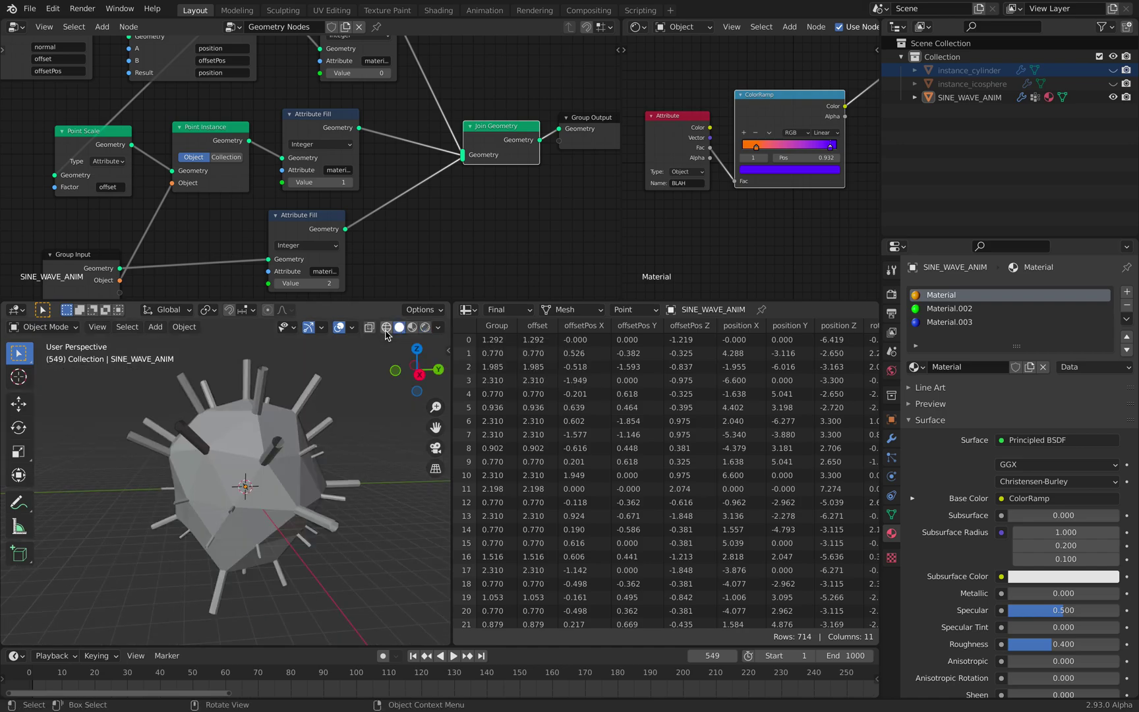
pyautogui.click(411, 328)
pyautogui.click(425, 327)
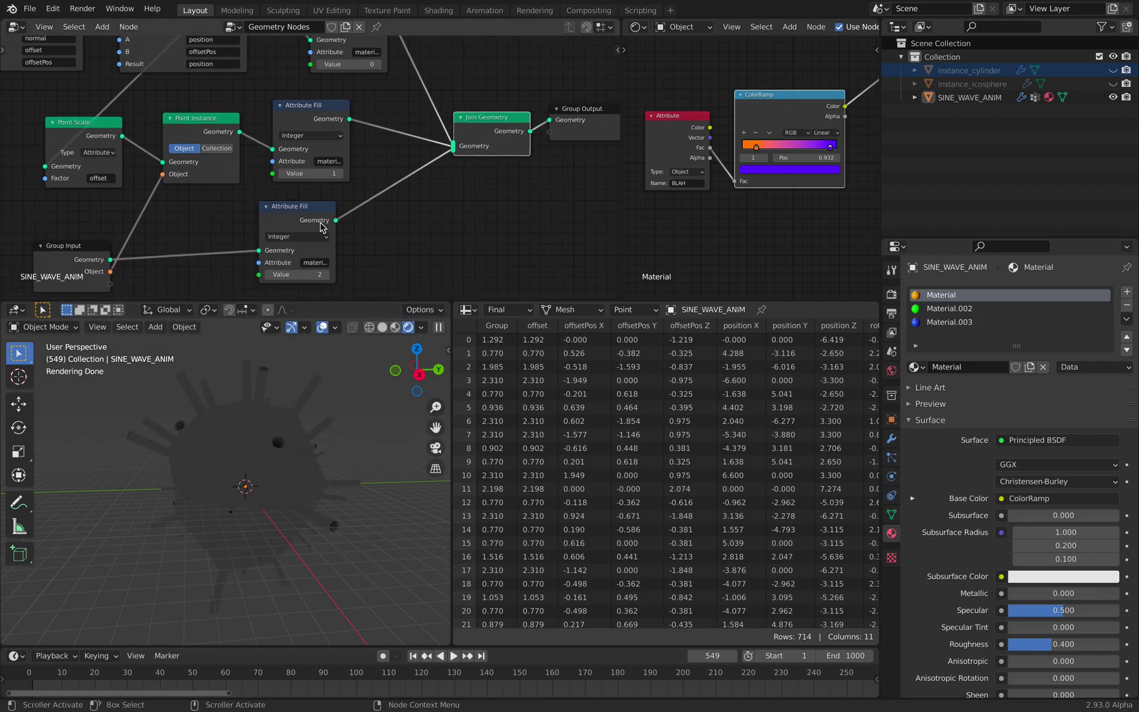
# Reposition and widen the Attribute Fill node fed by Group Input, trying Value 0 and restoring it to 2
pyautogui.moveTo(309, 221); pyautogui.dragTo(355, 214)
pyautogui.click(316, 268)
pyautogui.click(315, 268)
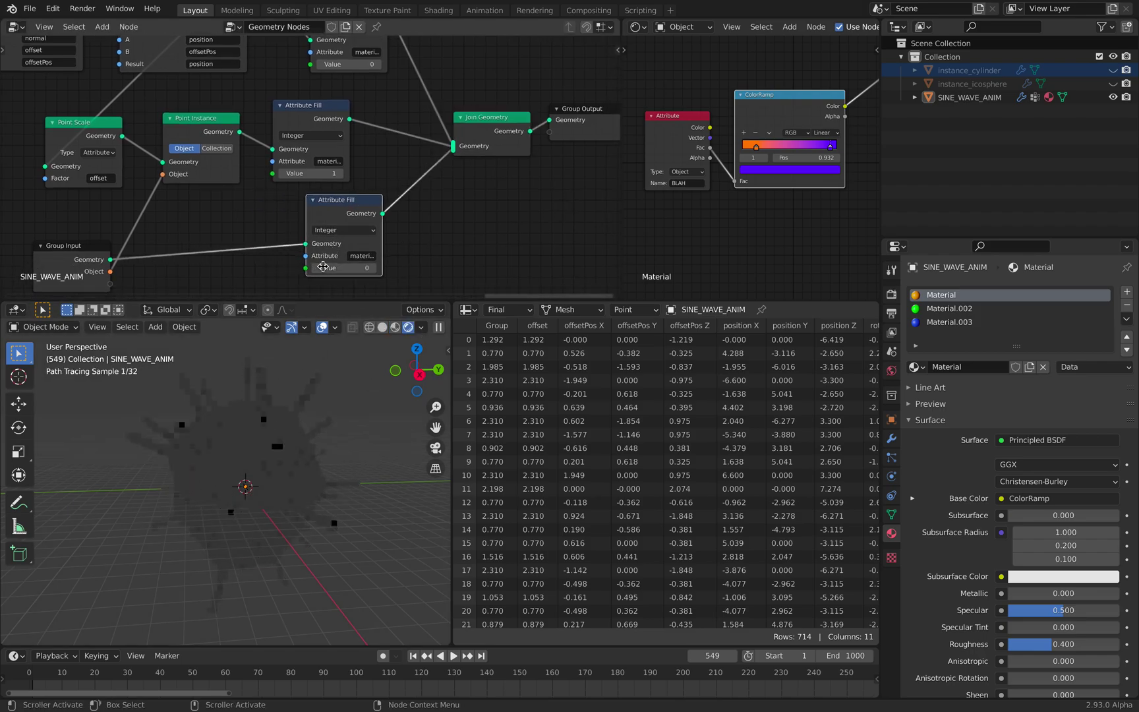
pyautogui.moveTo(382, 251); pyautogui.dragTo(403, 251)
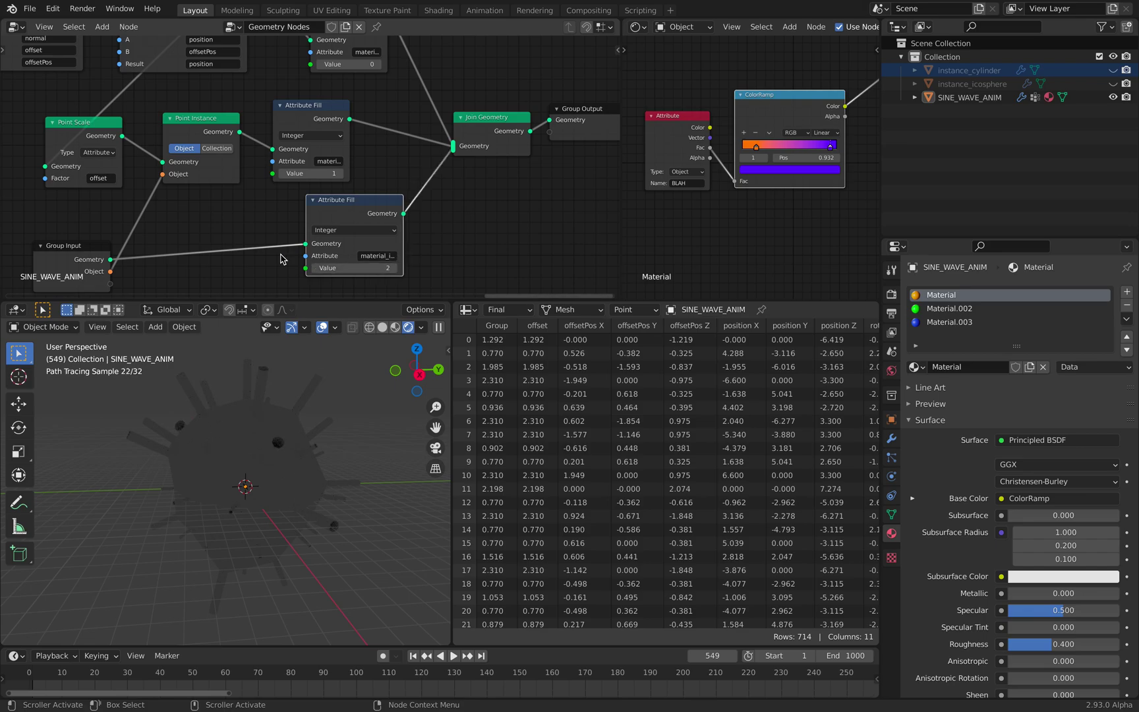
# Return the viewport to solid shading, then select SINE_WAVE_ANIM and show its vertex groups
pyautogui.click(382, 327)
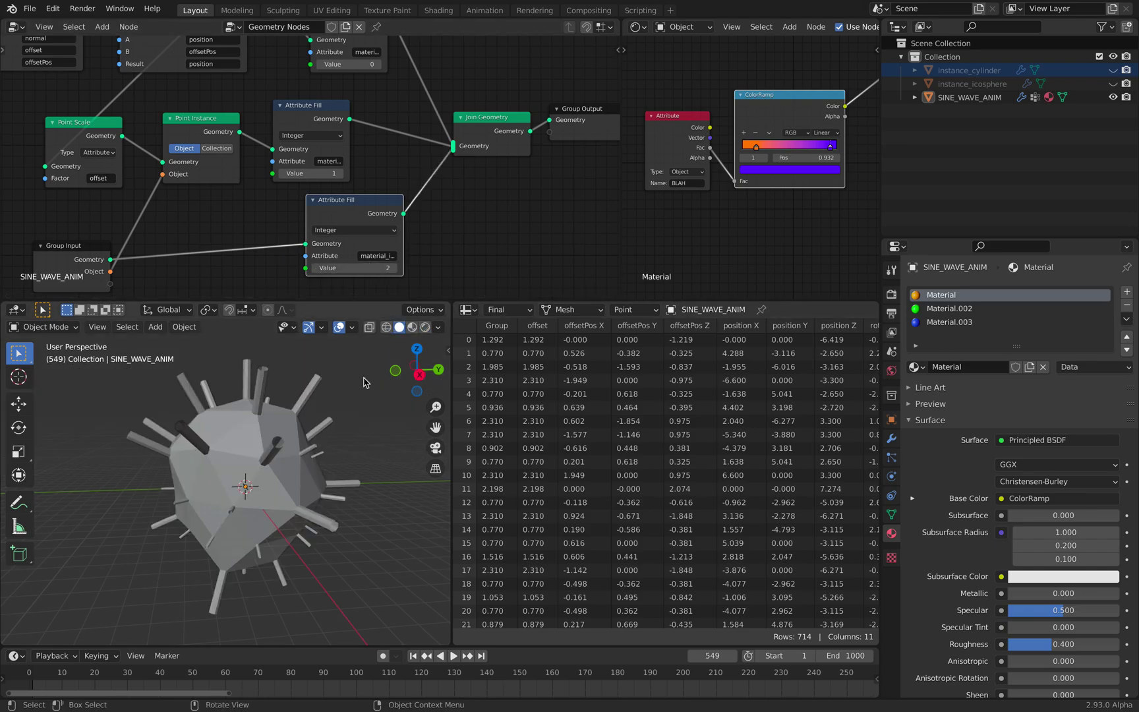
pyautogui.click(306, 425)
pyautogui.click(890, 513)
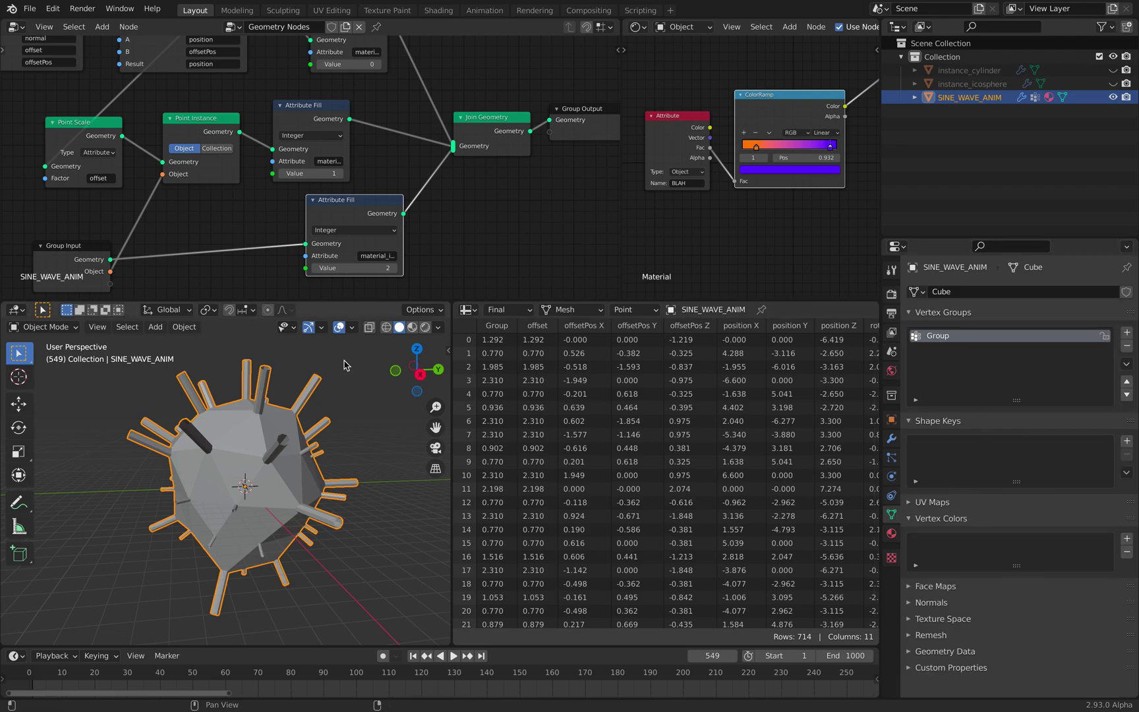
# Play and pause the animation to watch the cylinder instances move on the surface
pyautogui.moveTo(289, 390)
pyautogui.mouseDown(button='middle')
pyautogui.moveTo(313, 421)
pyautogui.moveTo(288, 414)
pyautogui.mouseUp(button='middle')
pyautogui.press('space')
pyautogui.press('space')
pyautogui.press('space')
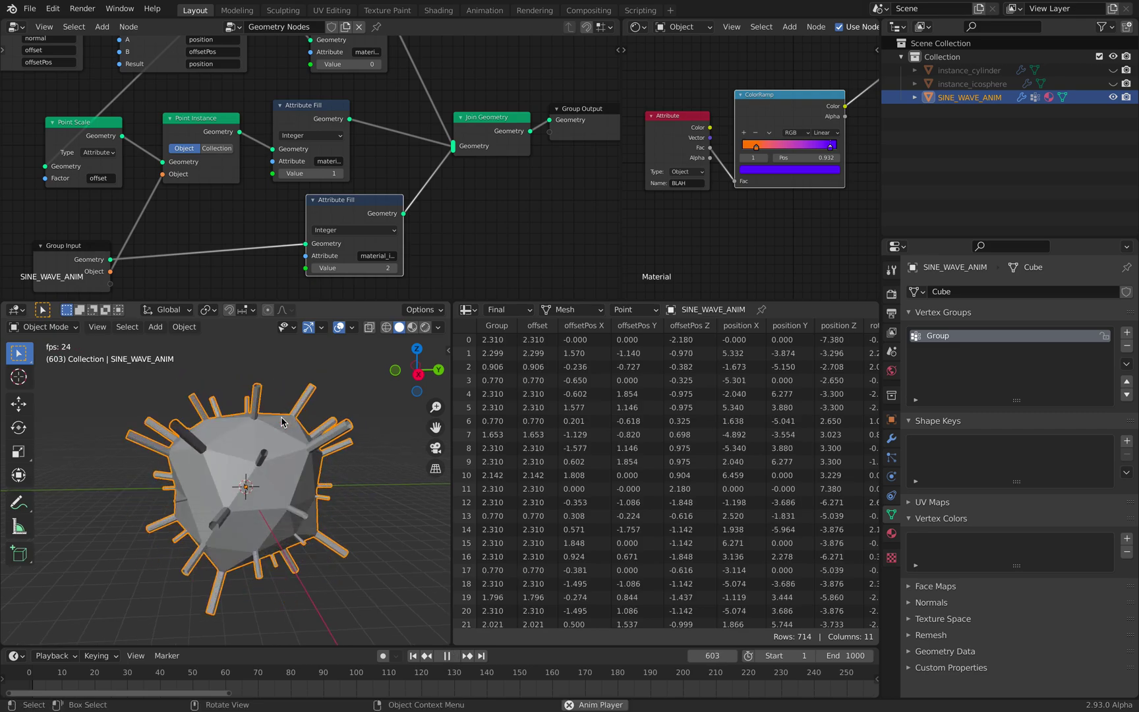
pyautogui.press('space')
# Nudge the Point Scale and Point Instance nodes within the instancing branch of the tree
pyautogui.scroll(-3, 307, 156)
pyautogui.moveTo(308, 157); pyautogui.dragTo(304, 217, button='middle')
pyautogui.moveTo(231, 149); pyautogui.dragTo(282, 167, button='middle')
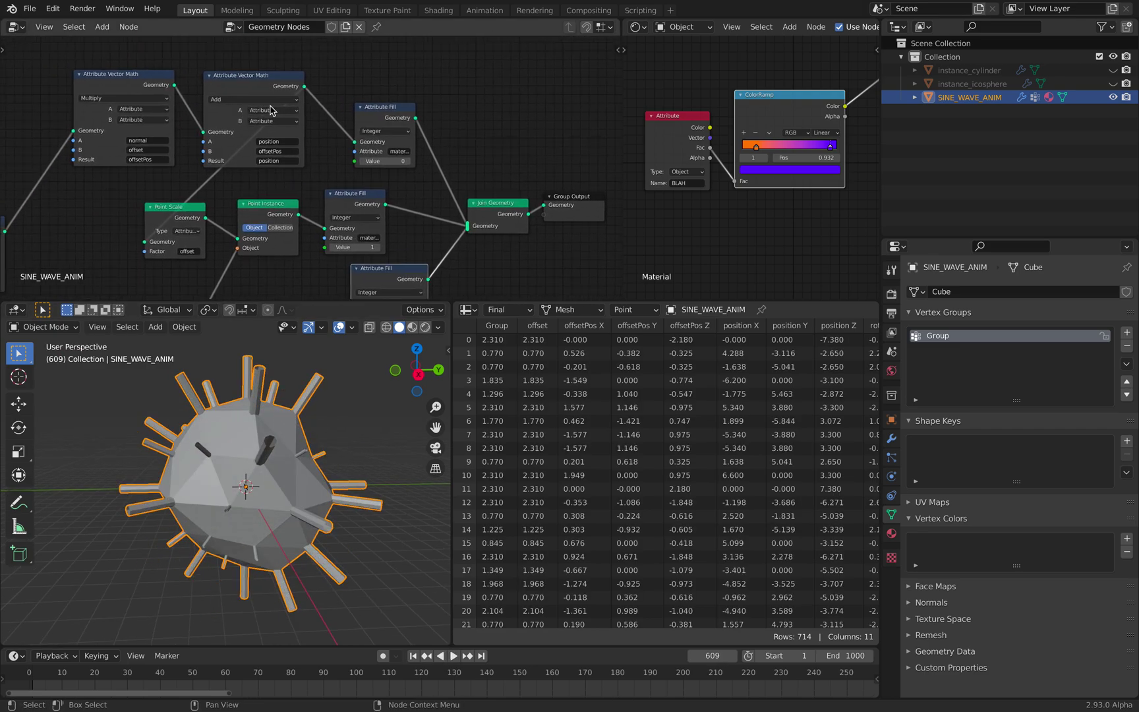
pyautogui.moveTo(306, 112); pyautogui.dragTo(315, 94, button='middle')
pyautogui.scroll(-2, 335, 108)
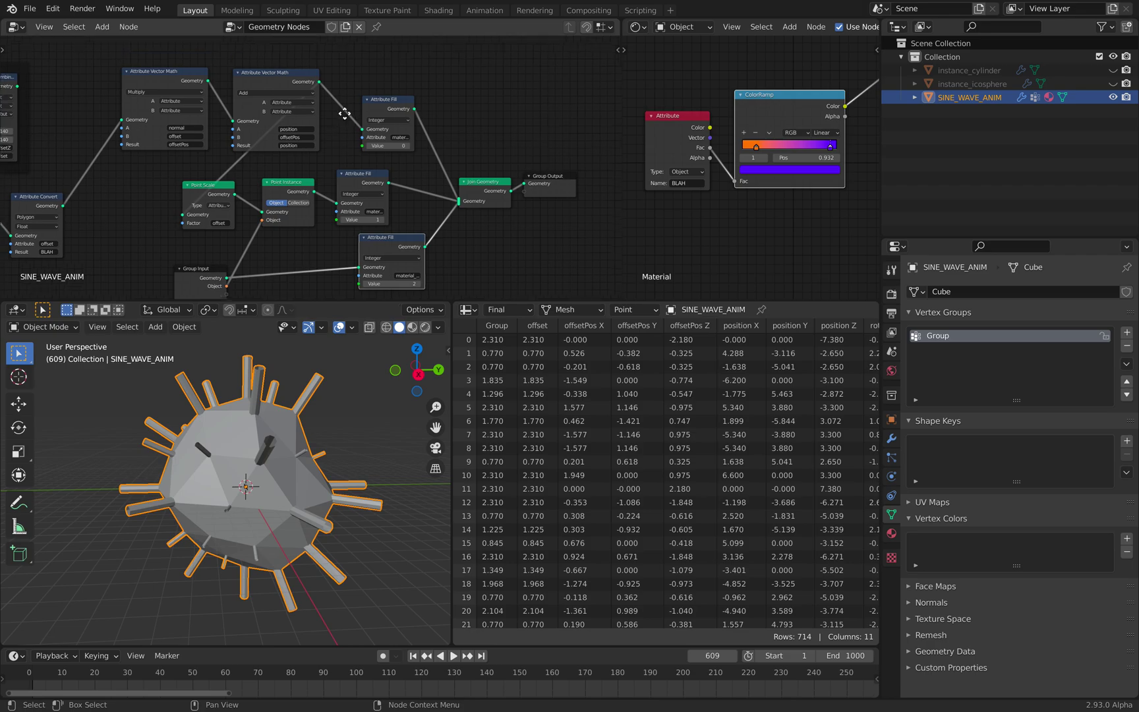
pyautogui.moveTo(297, 192); pyautogui.dragTo(442, 162, button='middle')
pyautogui.scroll(3, 437, 158)
pyautogui.moveTo(381, 157); pyautogui.dragTo(377, 151)
pyautogui.moveTo(460, 156); pyautogui.dragTo(451, 153)
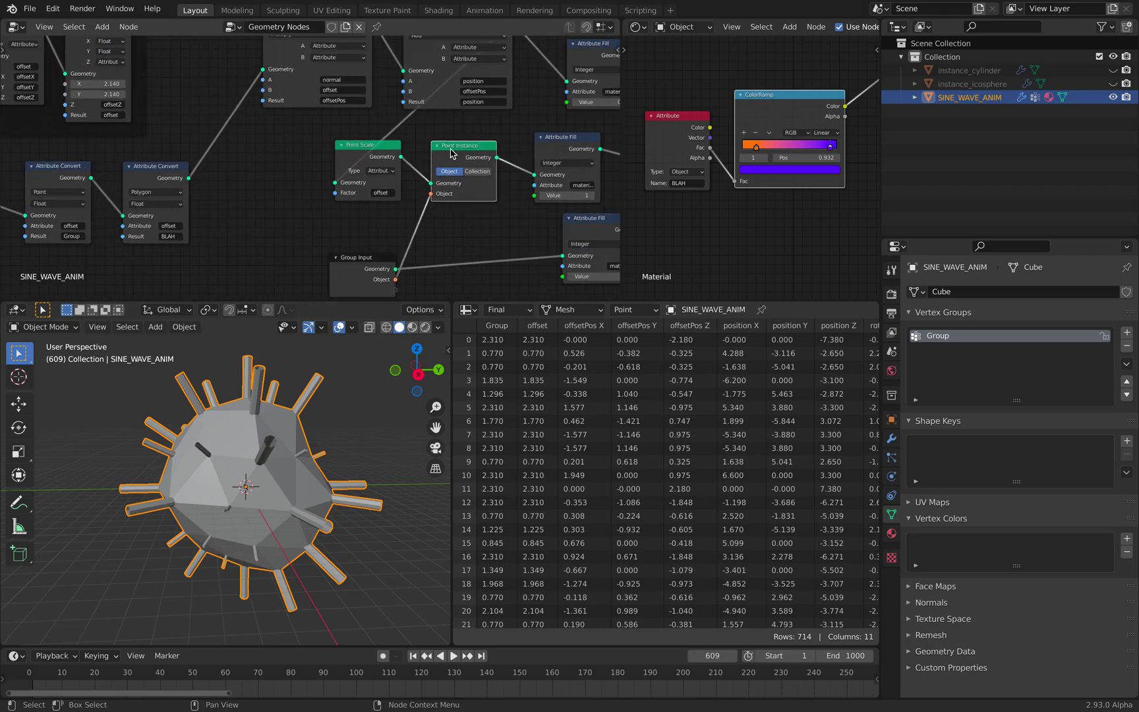
pyautogui.scroll(2, 442, 154)
pyautogui.moveTo(417, 155); pyautogui.dragTo(343, 150, button='middle')
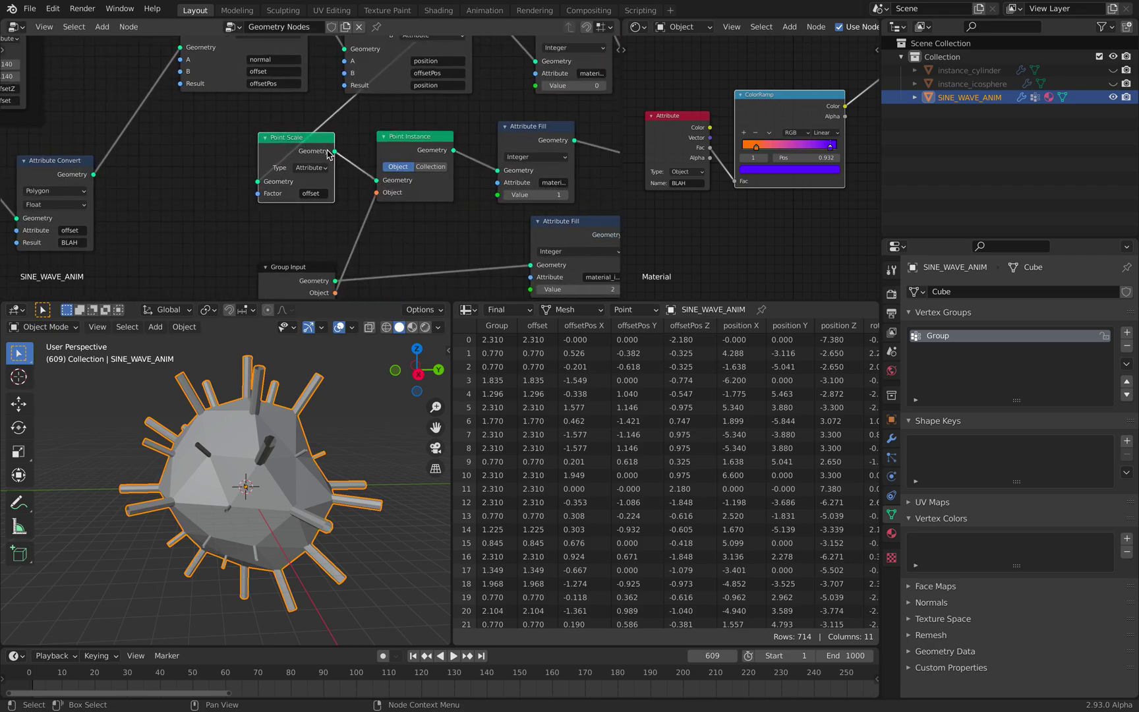
# Examine the node chain from the Attribute Convert nodes through Vector Math to Point Scale and Point Instance
pyautogui.scroll(-1, 303, 166)
pyautogui.moveTo(303, 166); pyautogui.dragTo(335, 193, button='middle')
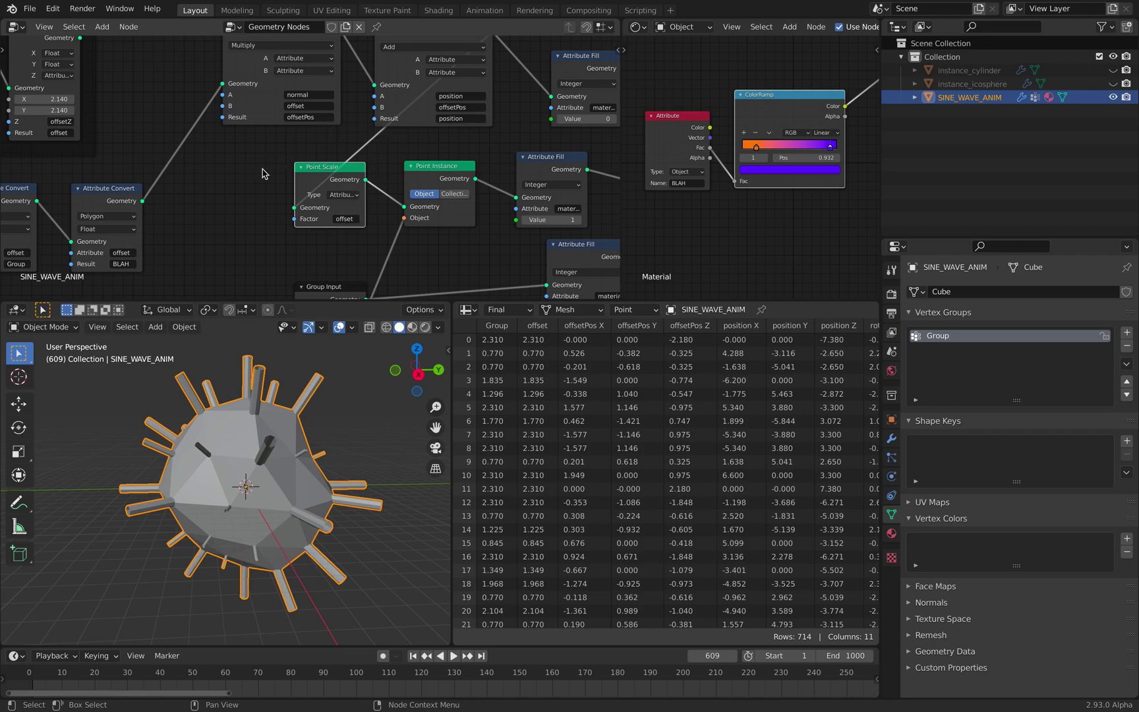
pyautogui.scroll(-3, 263, 174)
pyautogui.moveTo(350, 147); pyautogui.dragTo(383, 141, button='middle')
pyautogui.moveTo(271, 175); pyautogui.dragTo(383, 172, button='middle')
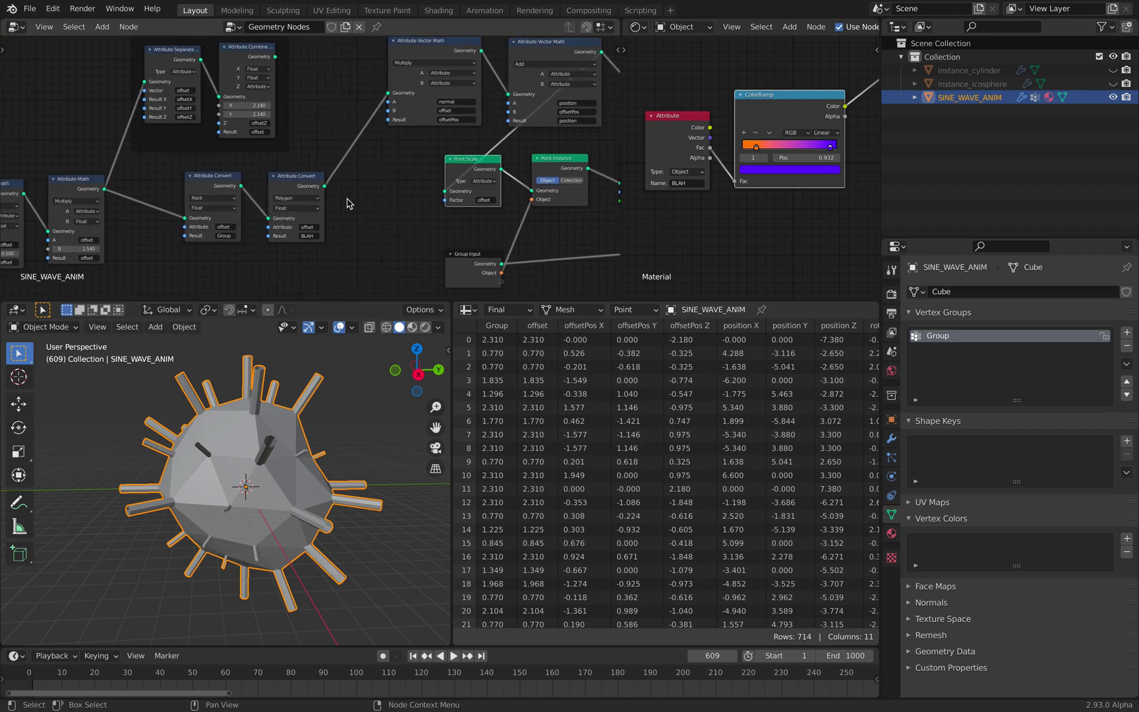
pyautogui.moveTo(347, 203); pyautogui.dragTo(278, 202, button='middle')
pyautogui.scroll(2, 334, 200)
pyautogui.scroll(3, 336, 195)
pyautogui.scroll(-1, 317, 193)
pyautogui.moveTo(355, 188); pyautogui.dragTo(304, 167, button='middle')
# Run the cylinder animation briefly while orbiting to inspect how the offset attribute scales the instances
pyautogui.press('space')
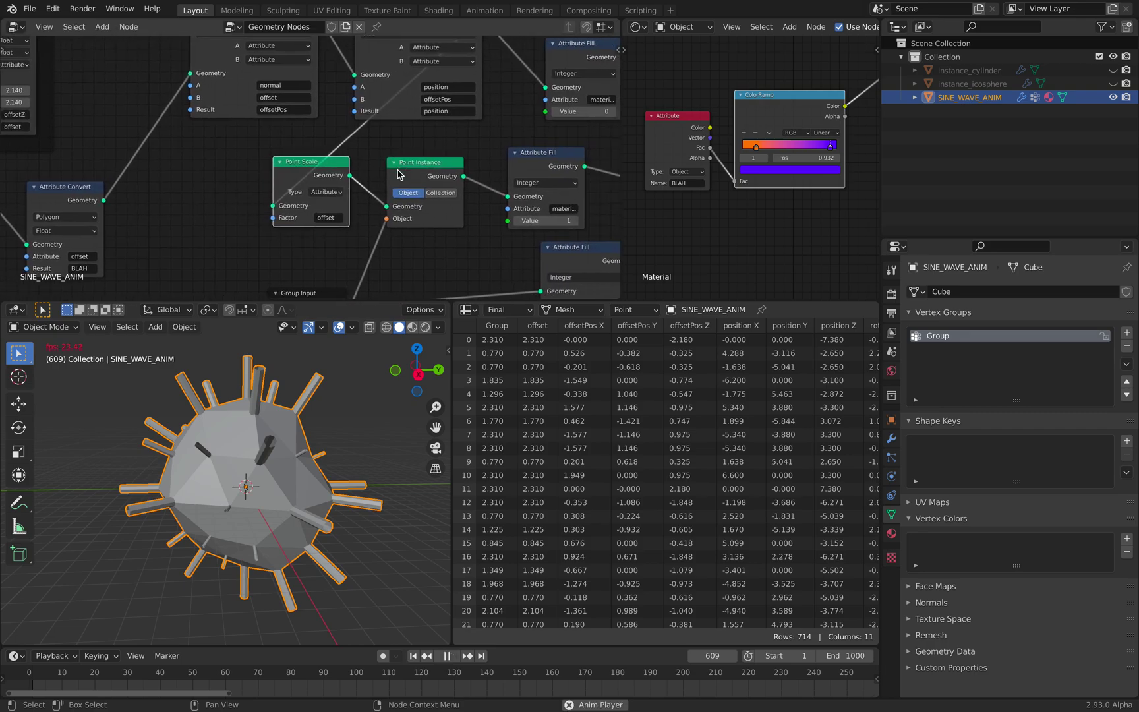
pyautogui.moveTo(369, 408); pyautogui.dragTo(357, 407, button='middle')
pyautogui.press('space')
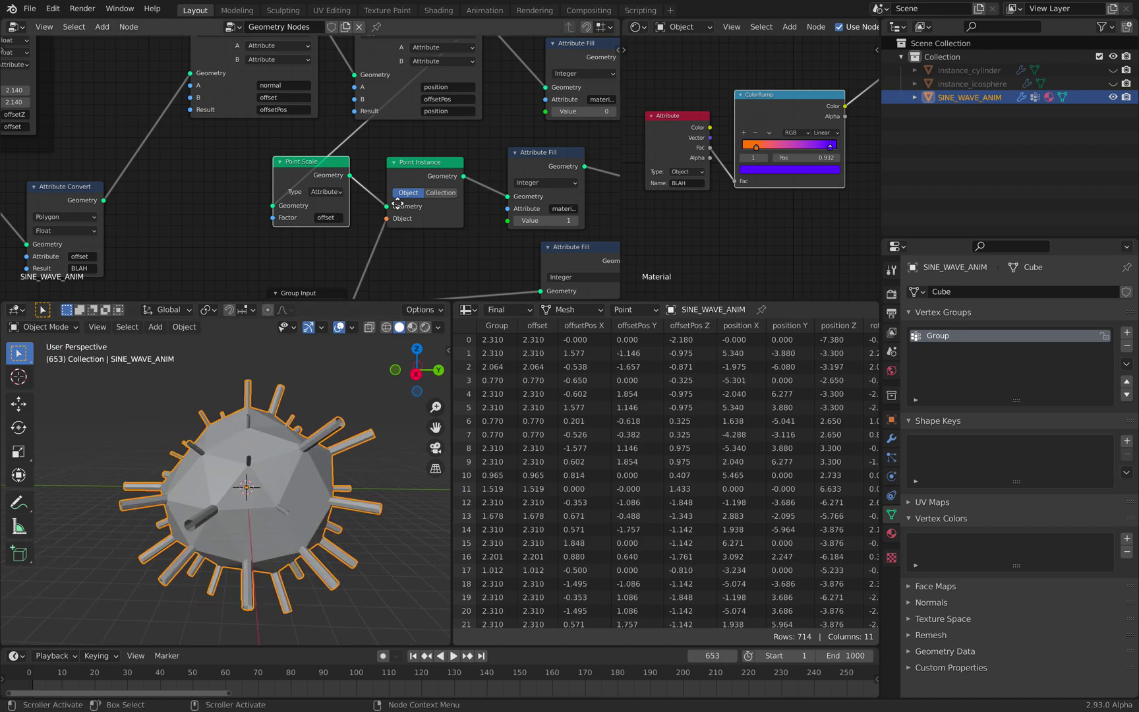
# Nudge the Group Input and Point Instance nodes around the Object link that connects them
pyautogui.moveTo(387, 264); pyautogui.dragTo(396, 174, button='middle')
pyautogui.moveTo(342, 214); pyautogui.dragTo(324, 199)
pyautogui.moveTo(329, 215); pyautogui.dragTo(293, 232, button='middle')
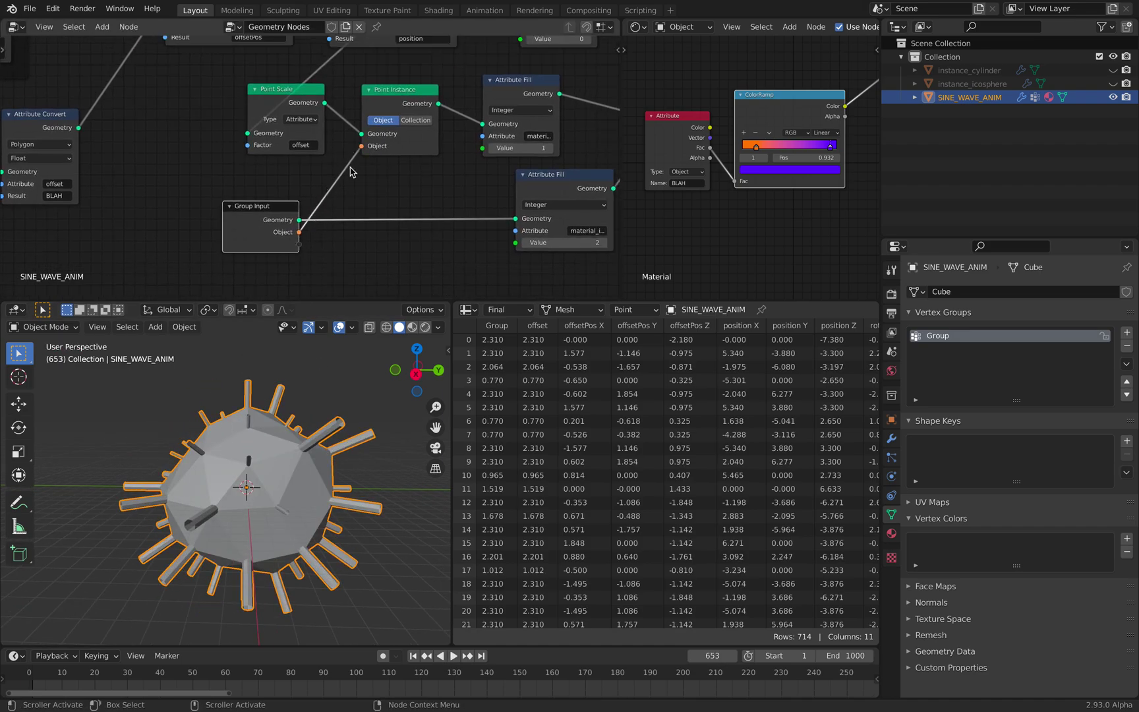
pyautogui.moveTo(371, 146); pyautogui.dragTo(370, 154)
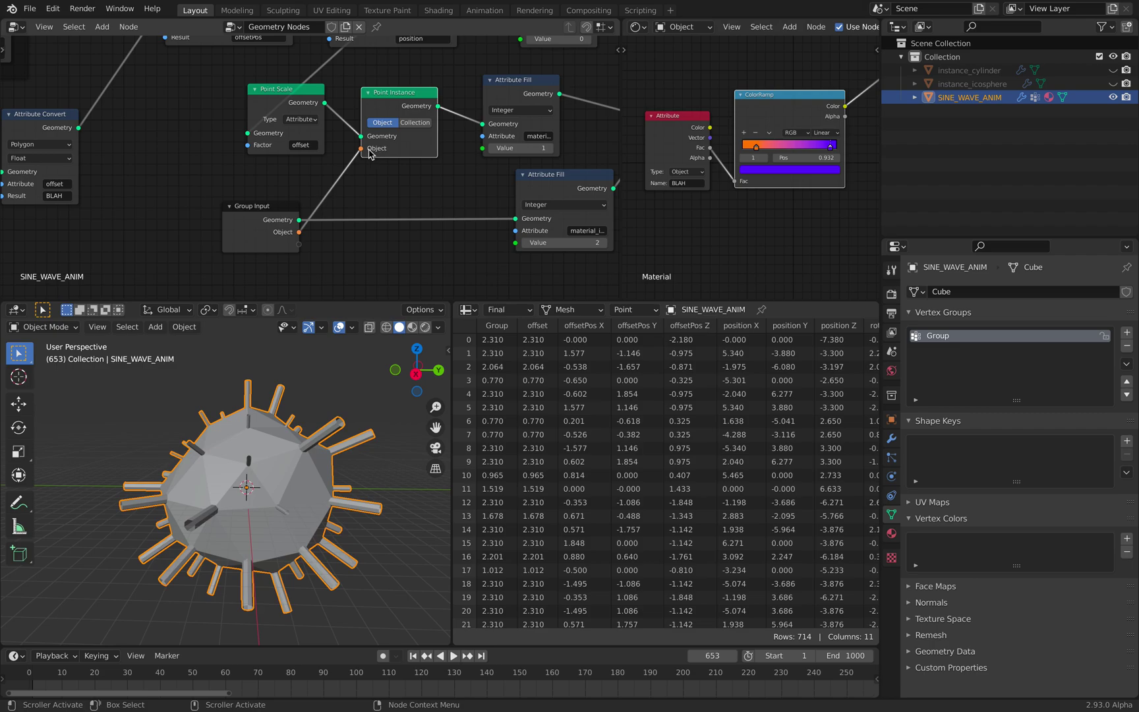
pyautogui.moveTo(284, 223); pyautogui.dragTo(295, 224)
# Set the GeometryNodes modifier's Object input to instance_icosphere
pyautogui.click(891, 439)
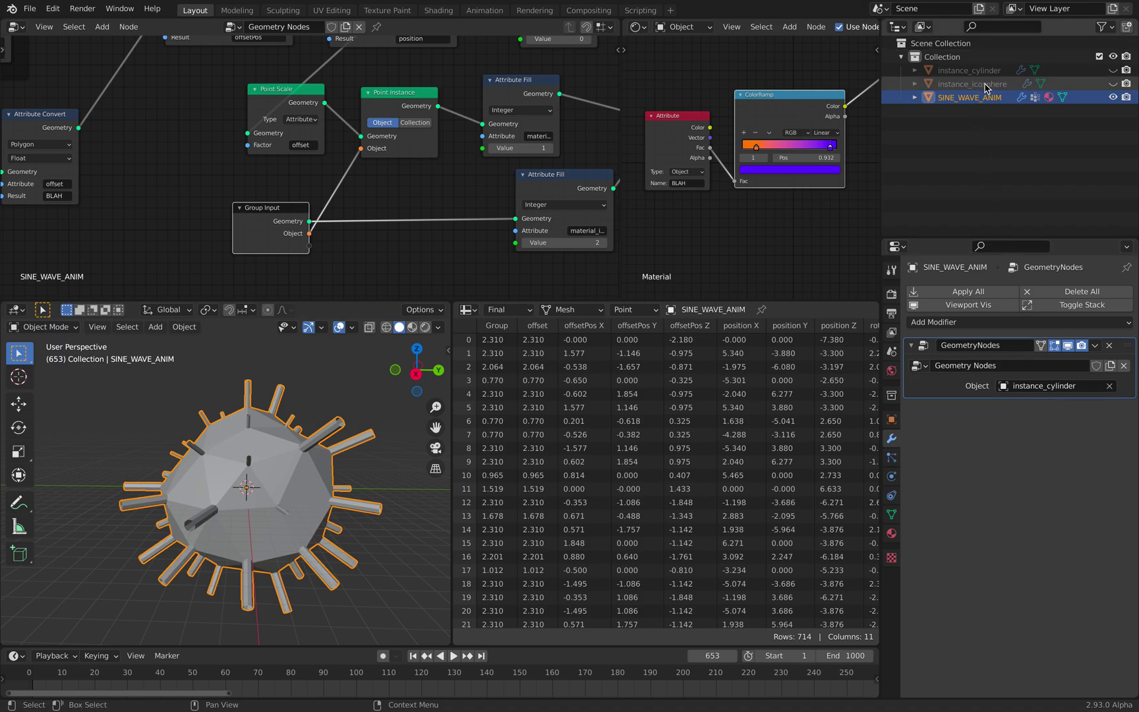
pyautogui.moveTo(986, 88); pyautogui.dragTo(1048, 386)
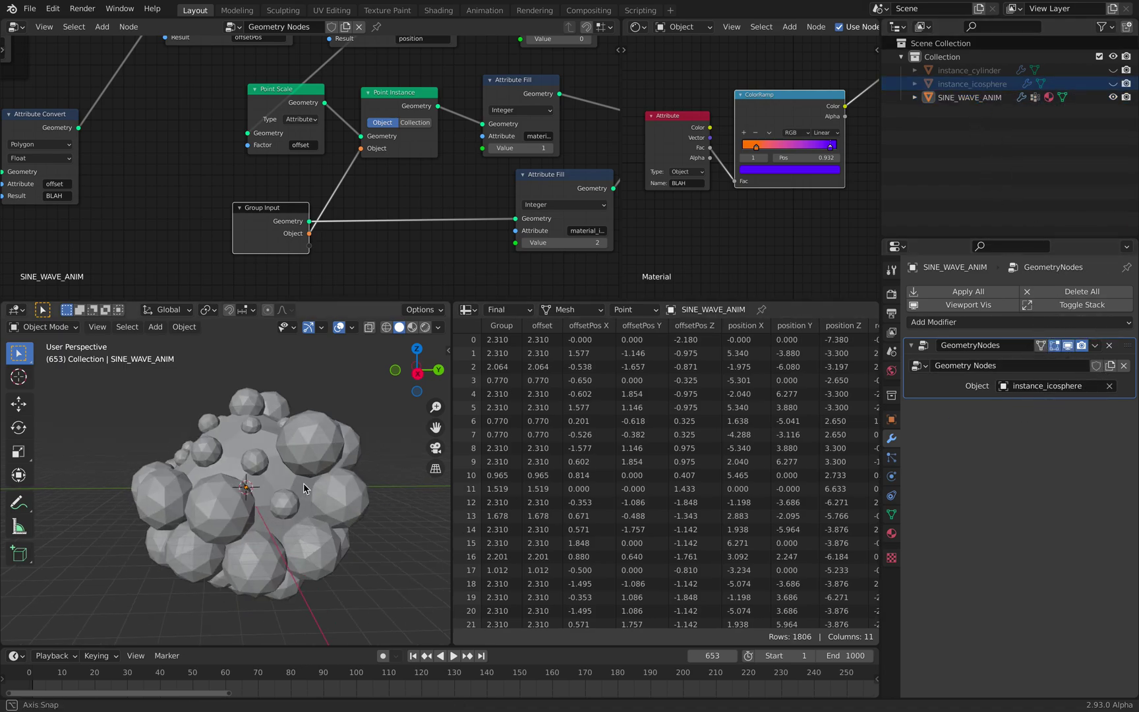
# Play the animation and view the icosphere instances growing and moving from several angles
pyautogui.press('space')
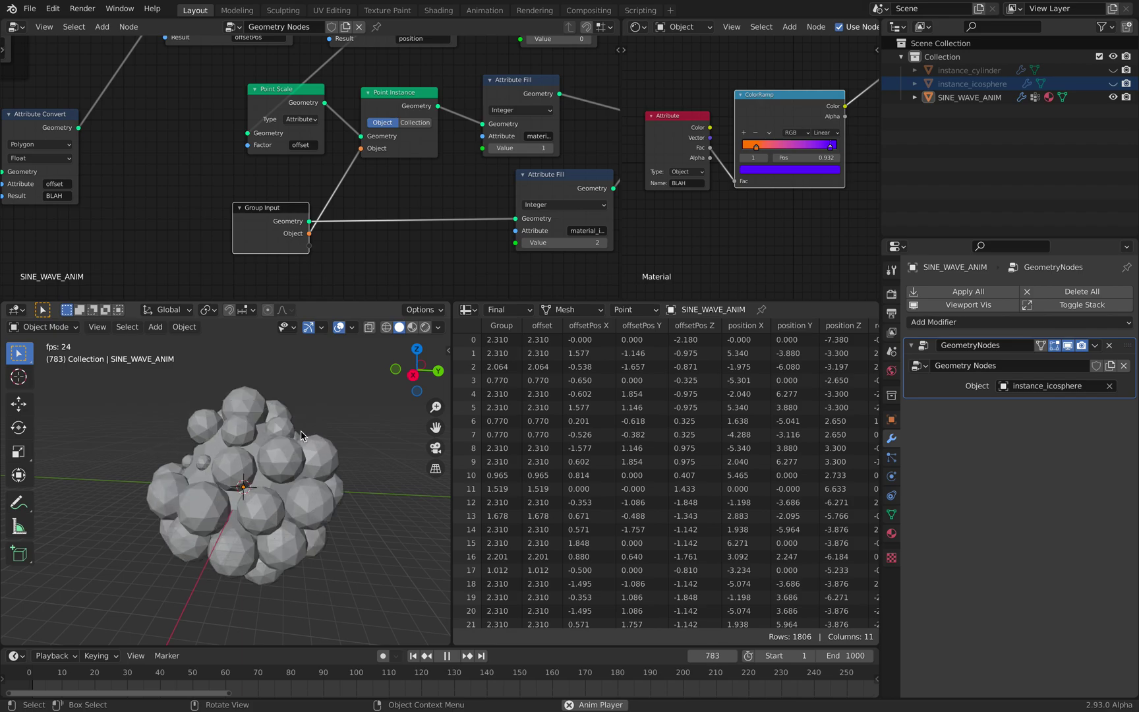
pyautogui.moveTo(300, 435); pyautogui.dragTo(270, 475, button='middle')
pyautogui.press('space')
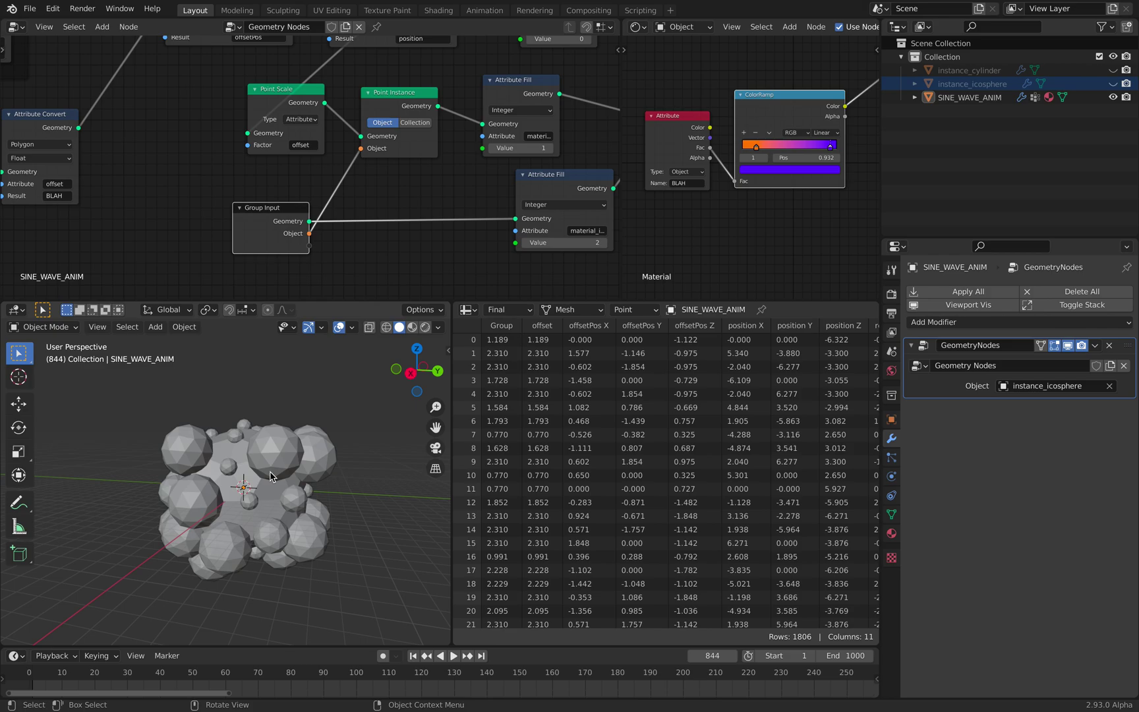
pyautogui.moveTo(278, 446); pyautogui.dragTo(369, 383, button='middle')
pyautogui.press('space')
pyautogui.press('space')
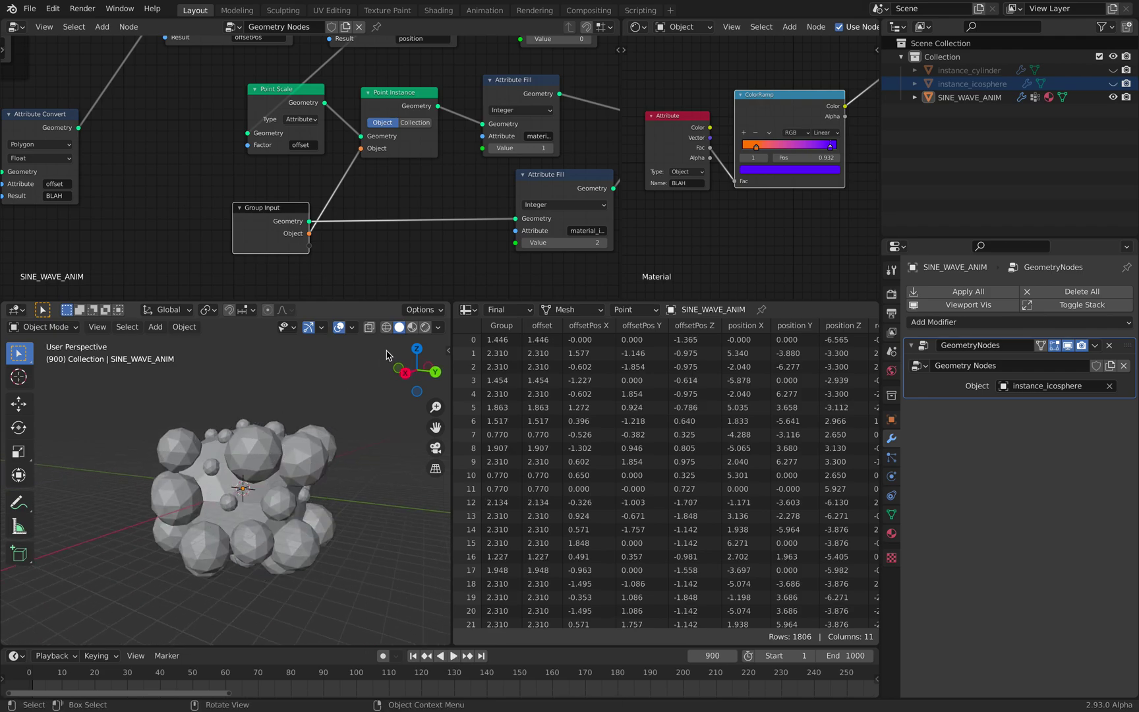
# Enable Cavity in the viewport shading options and play the icosphere animation with it
pyautogui.click(437, 328)
pyautogui.click(361, 631)
pyautogui.press('space')
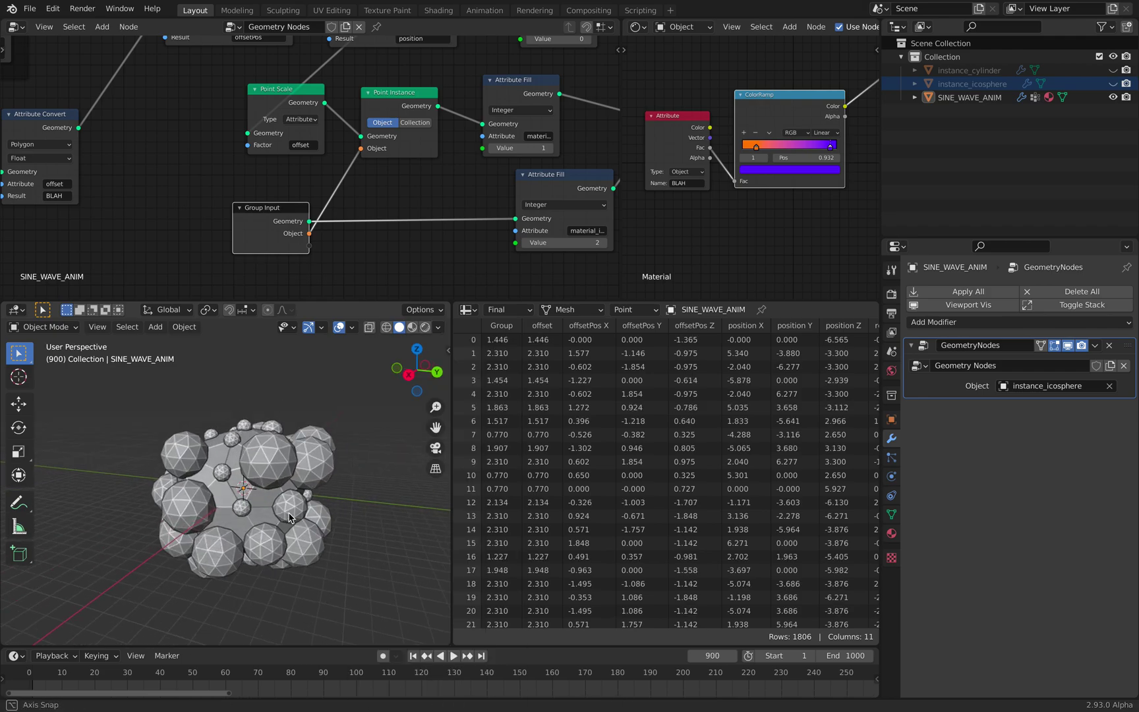
pyautogui.press('space')
# Try the Shadow option at 0.500 and toggle Cavity in the viewport shading options
pyautogui.click(437, 326)
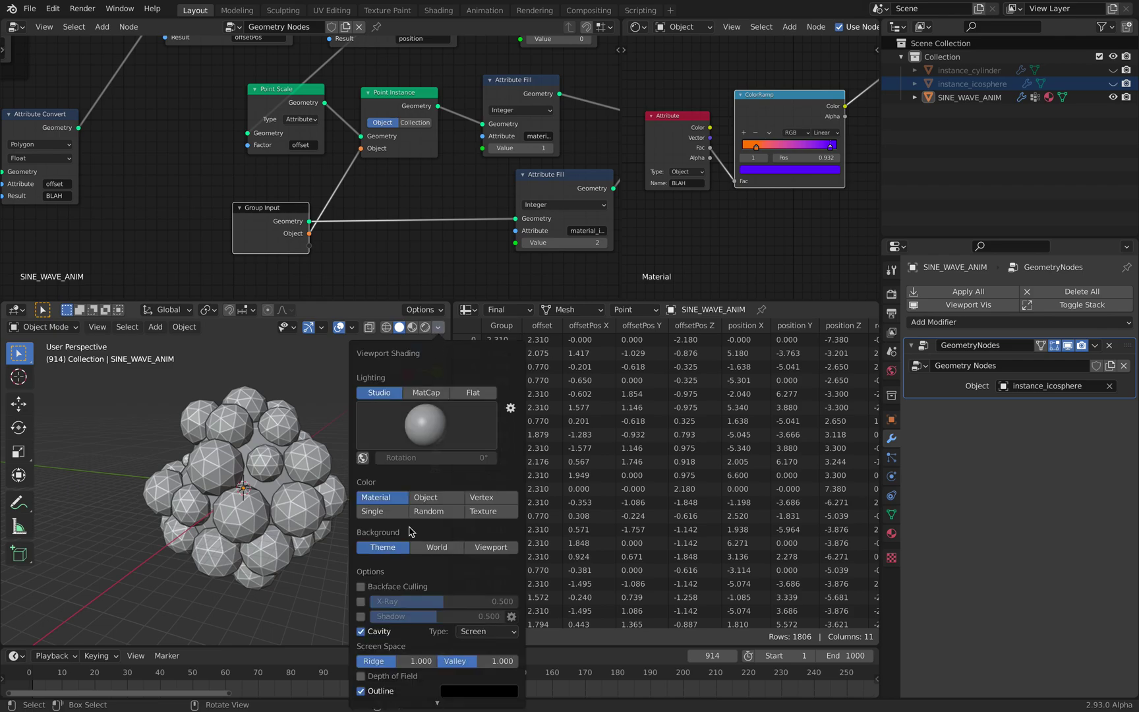
pyautogui.click(360, 630)
pyautogui.click(361, 631)
pyautogui.click(361, 616)
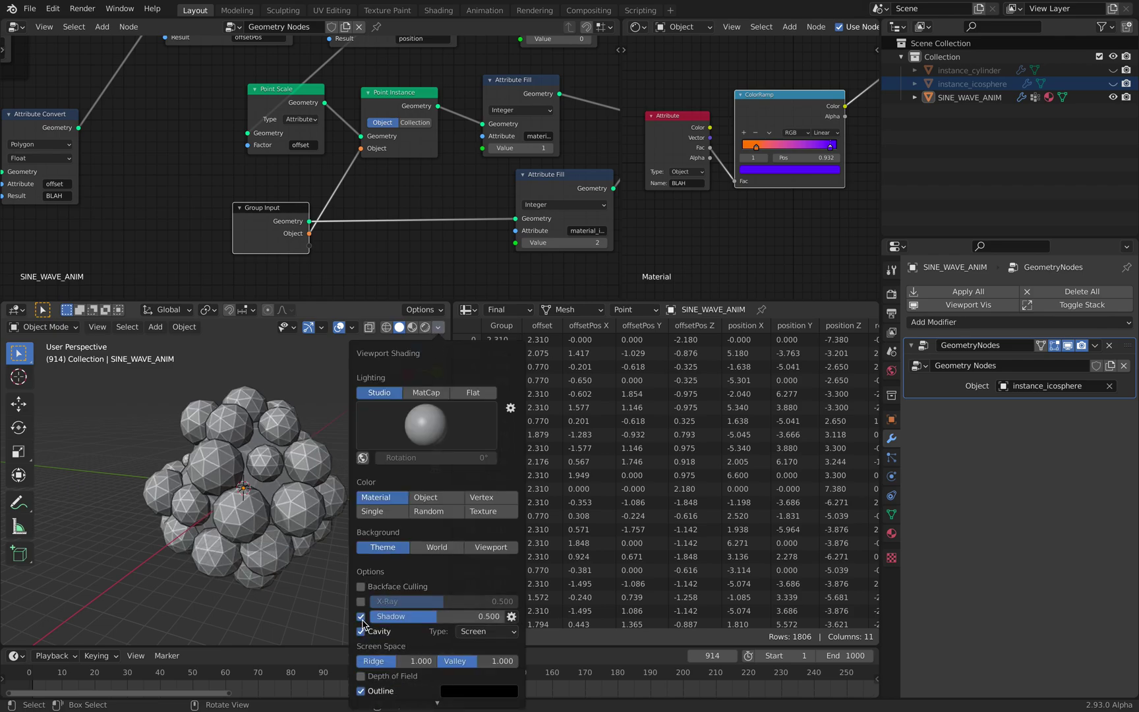
# Replay the icosphere animation in plain solid shading while orbiting around the object
pyautogui.press('space')
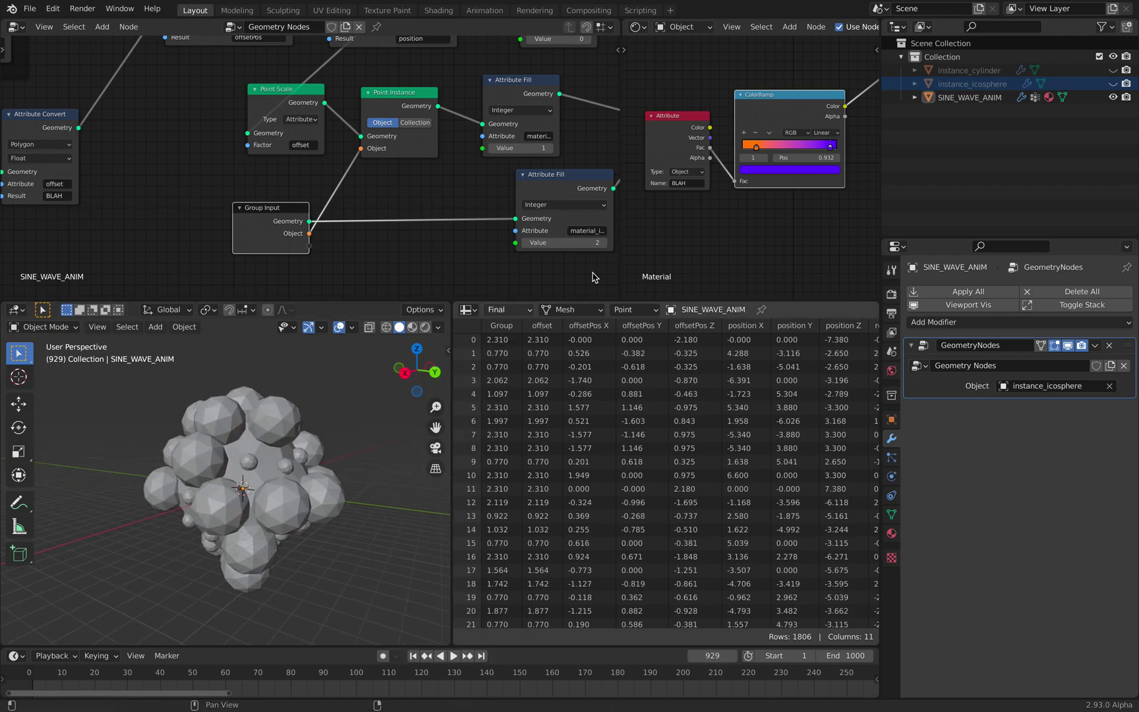
pyautogui.moveTo(304, 403)
pyautogui.mouseDown(button='middle')
pyautogui.moveTo(332, 408)
pyautogui.moveTo(311, 405)
pyautogui.mouseUp(button='middle')
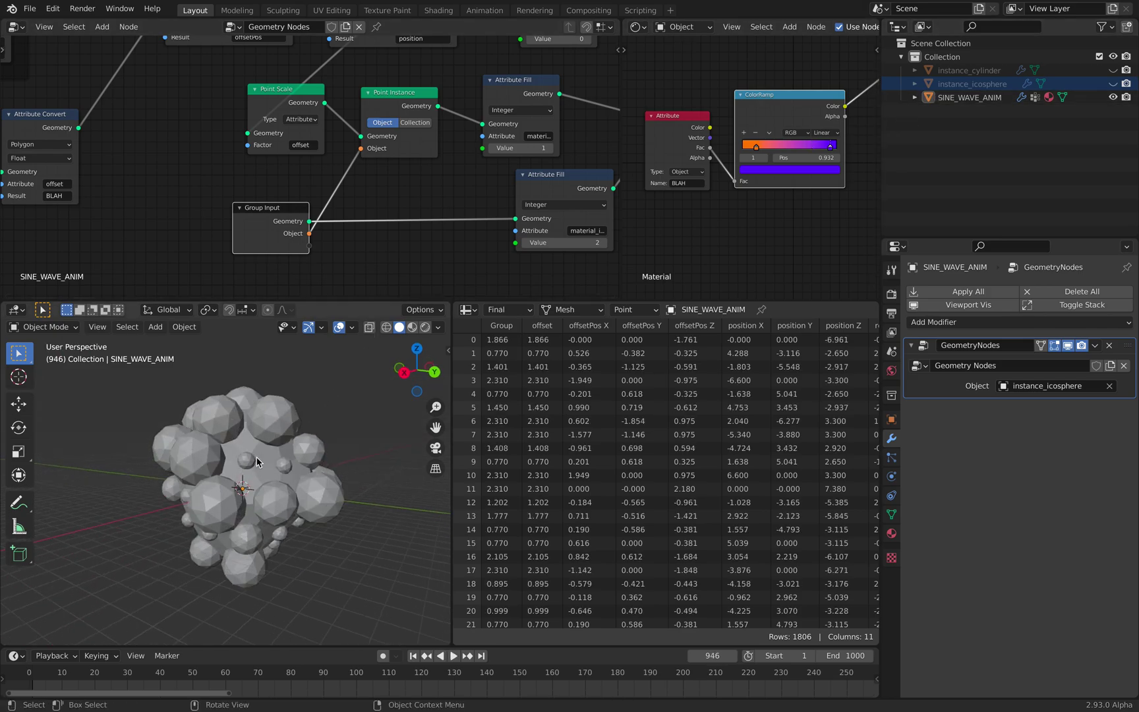
# Examine the end of the node tree, from the material index Attribute Fill nodes through Join Geometry to the Group Output
pyautogui.moveTo(432, 222); pyautogui.dragTo(346, 252, button='middle')
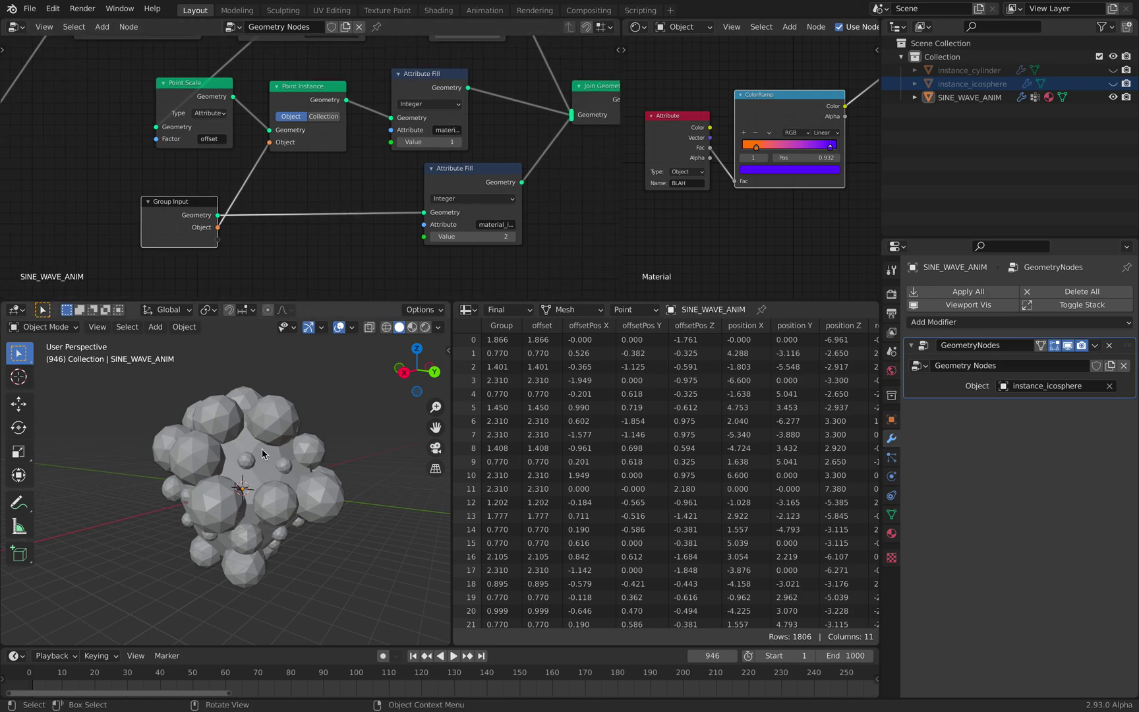
pyautogui.scroll(2, 267, 460)
pyautogui.scroll(-2, 299, 438)
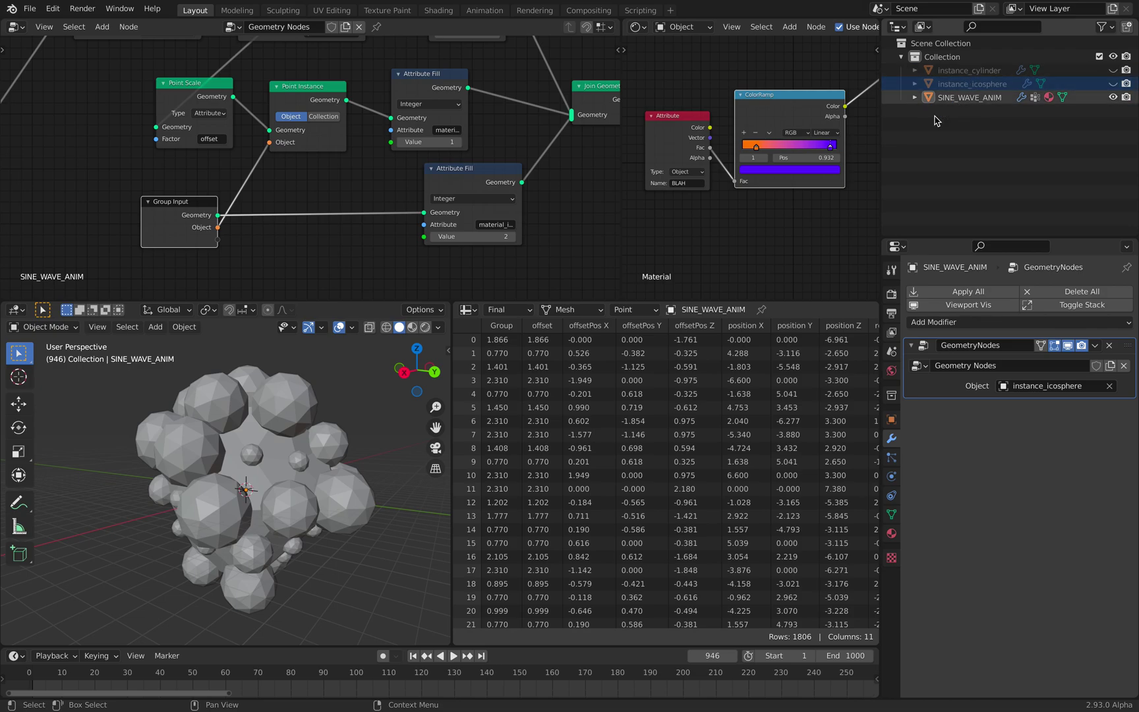
pyautogui.scroll(-1, 741, 166)
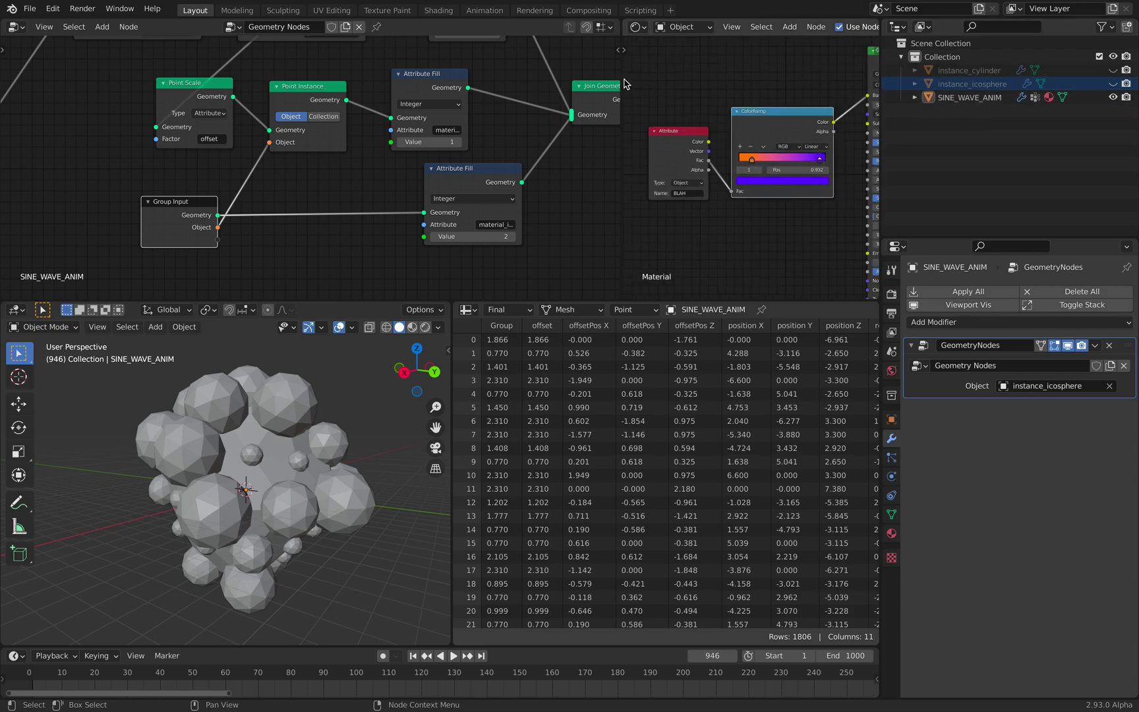
pyautogui.moveTo(621, 80); pyautogui.dragTo(569, 84)
pyautogui.moveTo(509, 115); pyautogui.dragTo(323, 145, button='middle')
pyautogui.scroll(-1, 457, 125)
pyautogui.scroll(1, 349, 131)
pyautogui.moveTo(289, 436); pyautogui.dragTo(298, 438, button='middle')
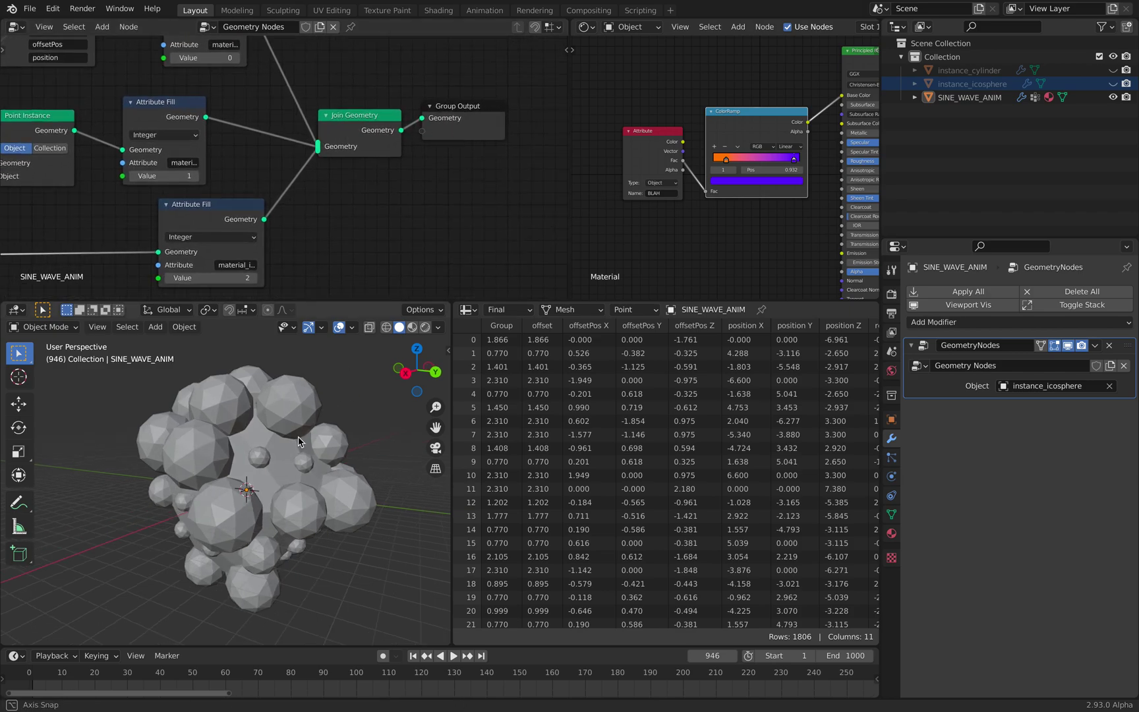
# Select instance_icosphere and check its material slots and its geometry nodes modifier settings
pyautogui.click(298, 440)
pyautogui.click(982, 84)
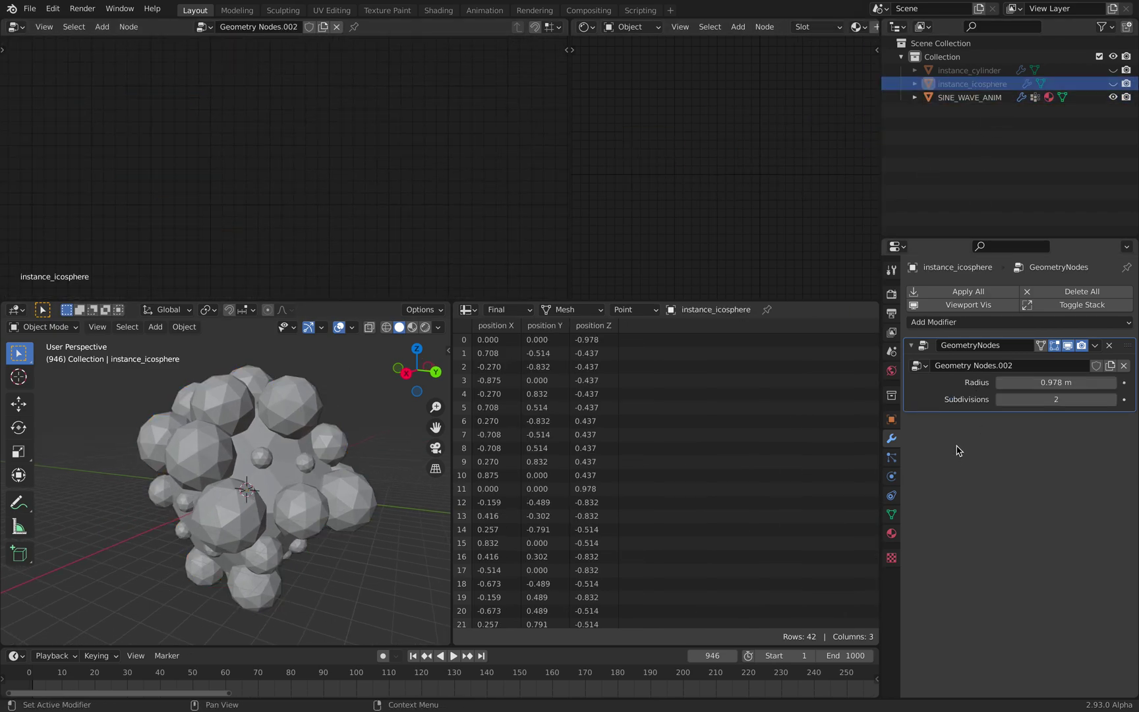
pyautogui.click(890, 532)
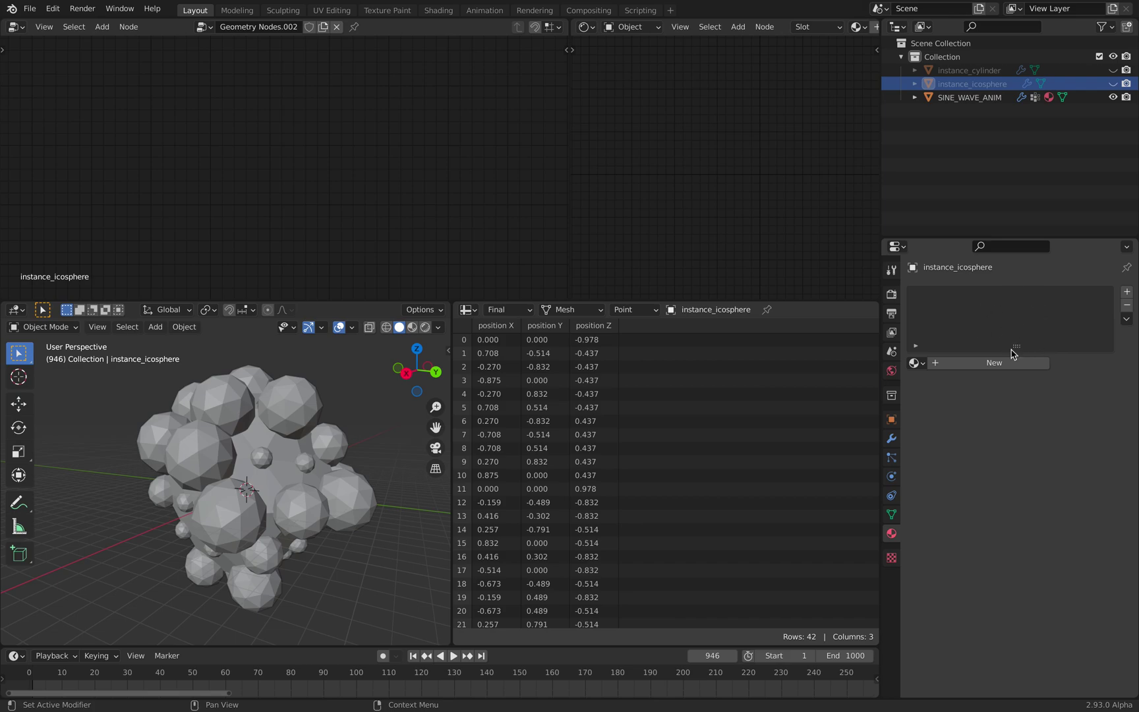
pyautogui.click(892, 436)
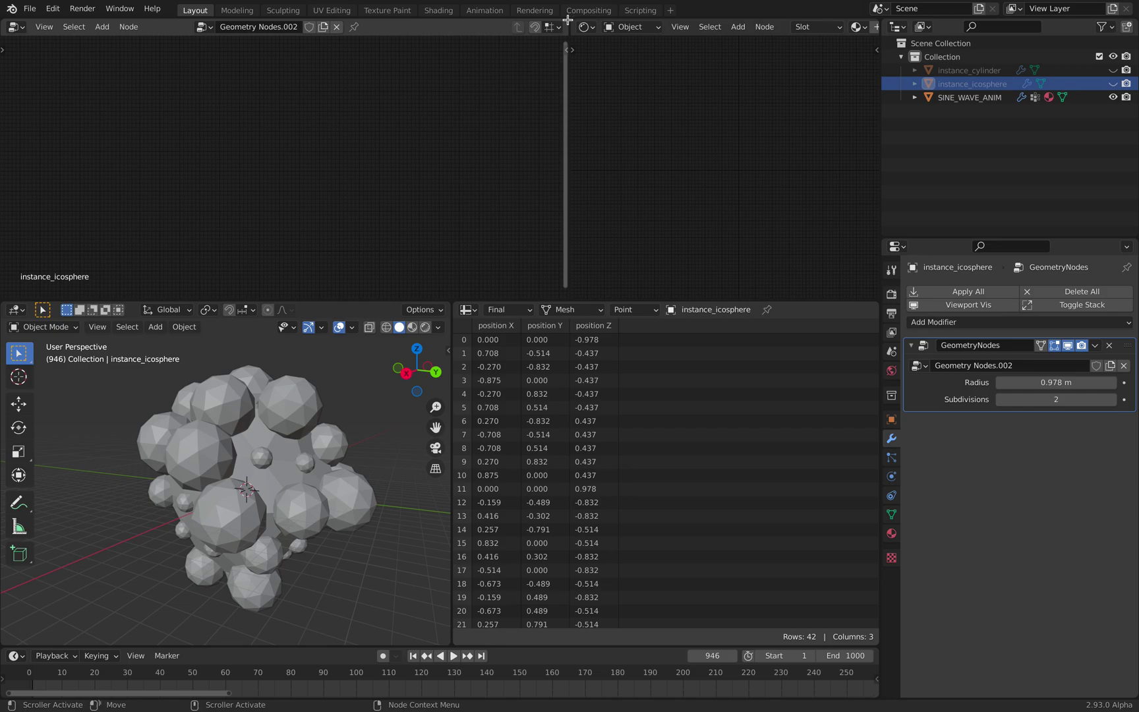
# Expand the geometry node editor over the shader editor, and preview the animation with SINE_WAVE_ANIM selected
pyautogui.moveTo(567, 20); pyautogui.dragTo(597, 109)
pyautogui.click(300, 438)
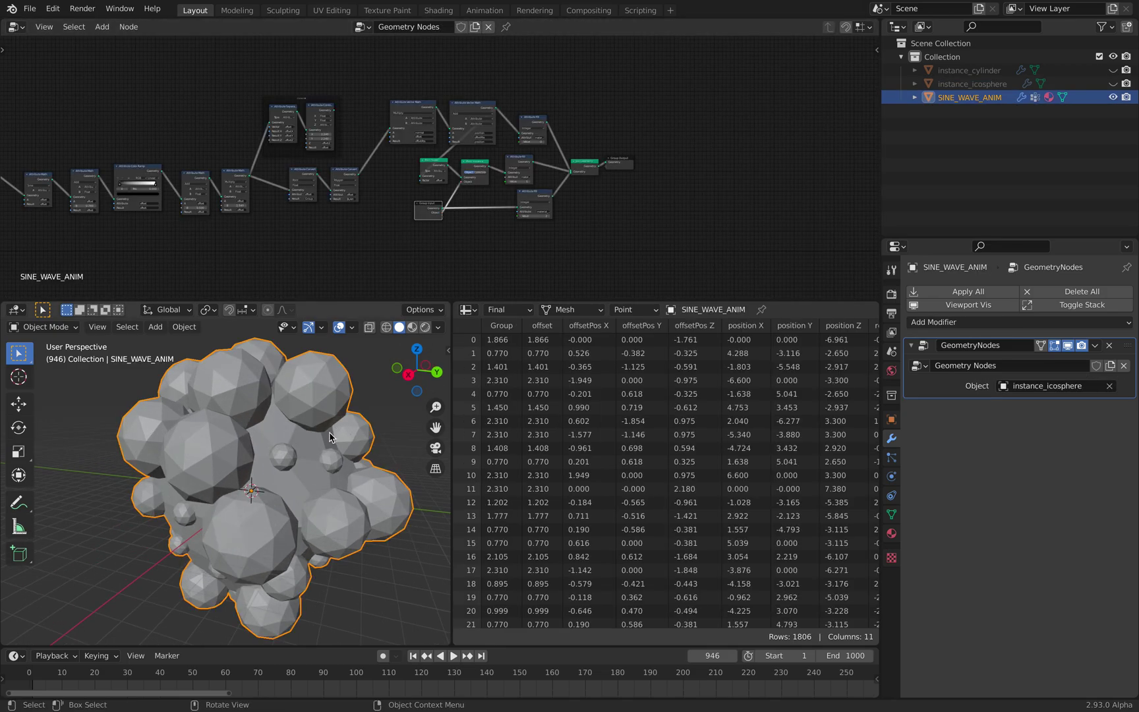
pyautogui.scroll(-2, 329, 438)
pyautogui.moveTo(329, 437)
pyautogui.mouseDown(button='middle')
pyautogui.moveTo(296, 425)
pyautogui.moveTo(302, 414)
pyautogui.moveTo(327, 445)
pyautogui.mouseUp(button='middle')
pyautogui.press('space')
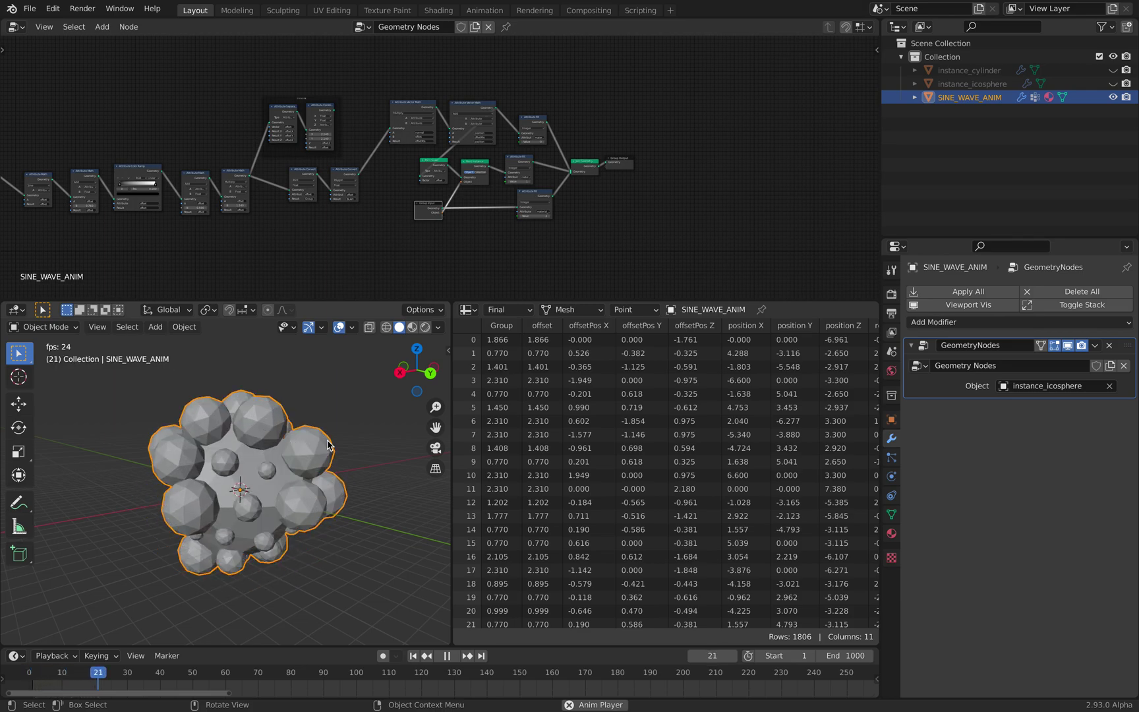
pyautogui.press('space')
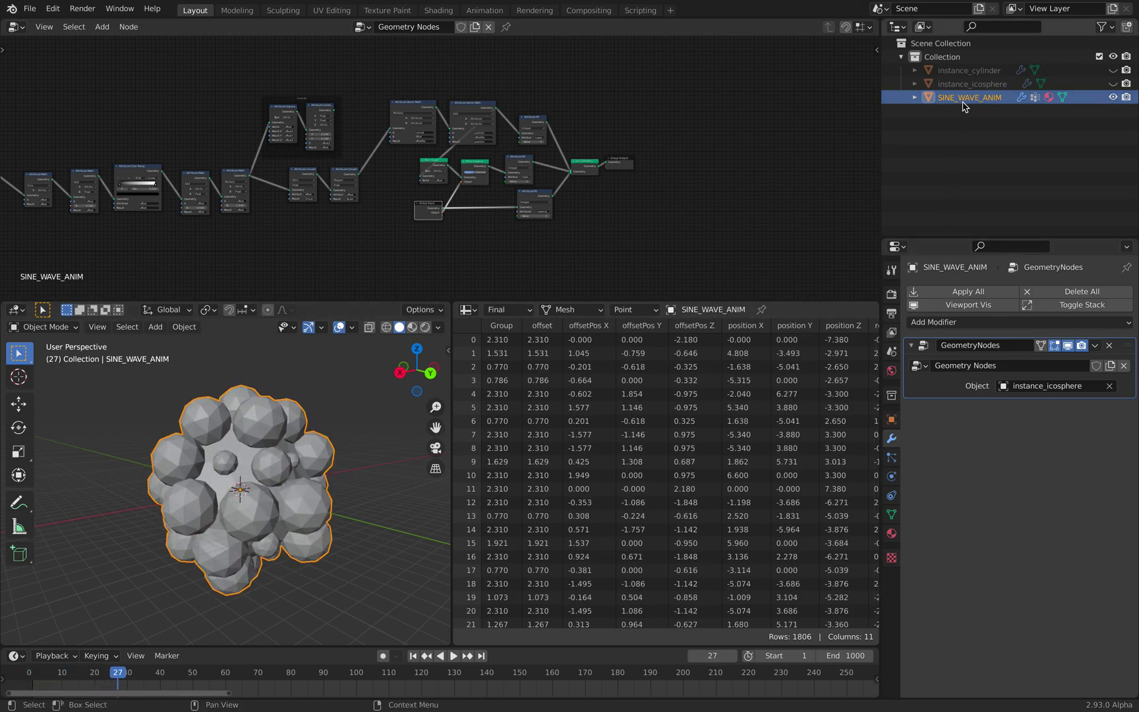
# Add a Remesh modifier to SINE_WAVE_ANIM with a voxel size of 0.248 m and preview the animation
pyautogui.click(953, 323)
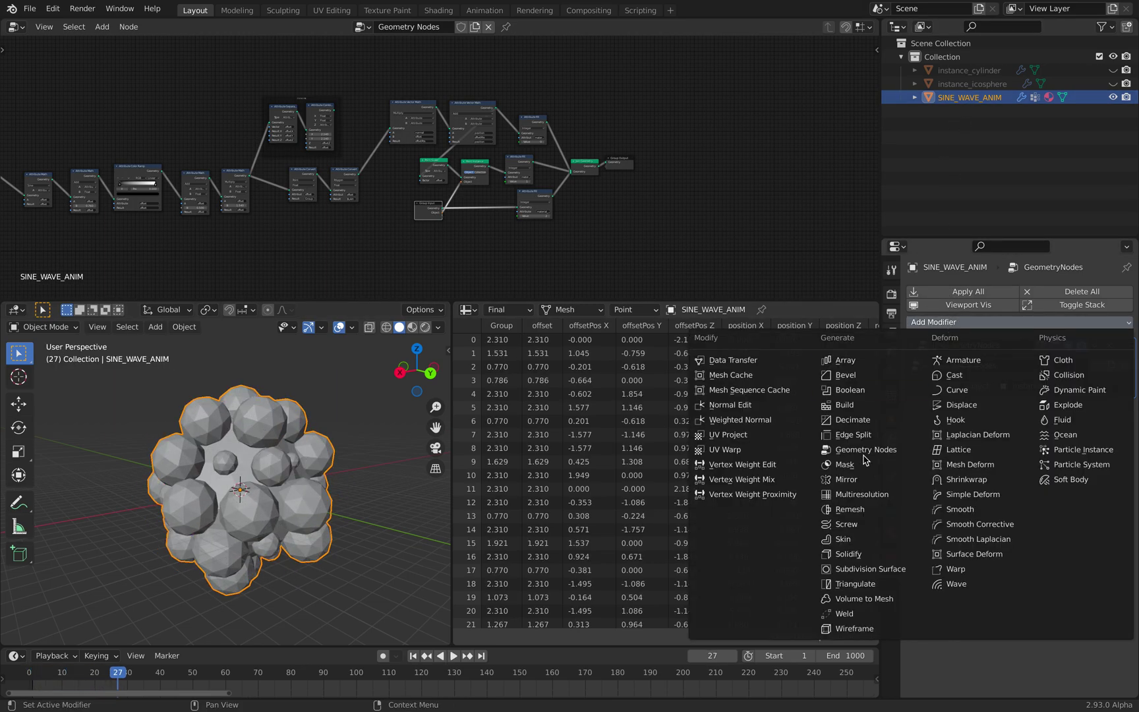
pyautogui.click(850, 509)
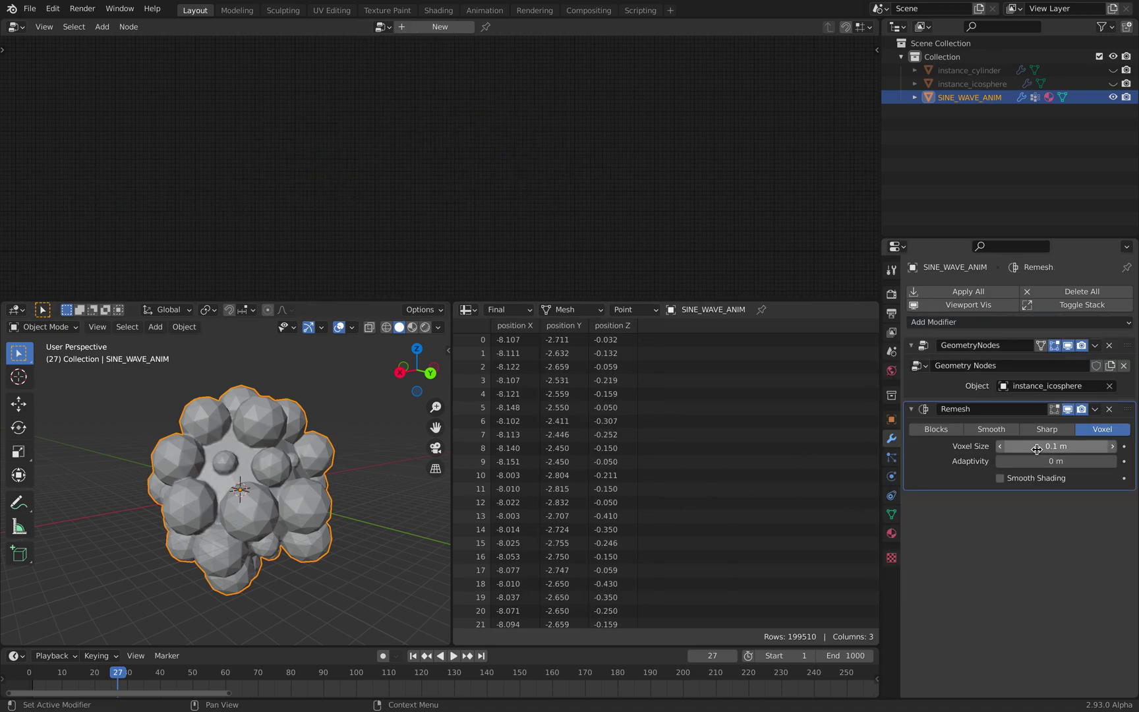
pyautogui.moveTo(1036, 448); pyautogui.dragTo(1091, 449)
pyautogui.press('space')
pyautogui.moveTo(308, 485)
pyautogui.mouseDown(button='middle')
pyautogui.moveTo(354, 479)
pyautogui.moveTo(295, 478)
pyautogui.moveTo(269, 435)
pyautogui.mouseUp(button='middle')
pyautogui.press('space')
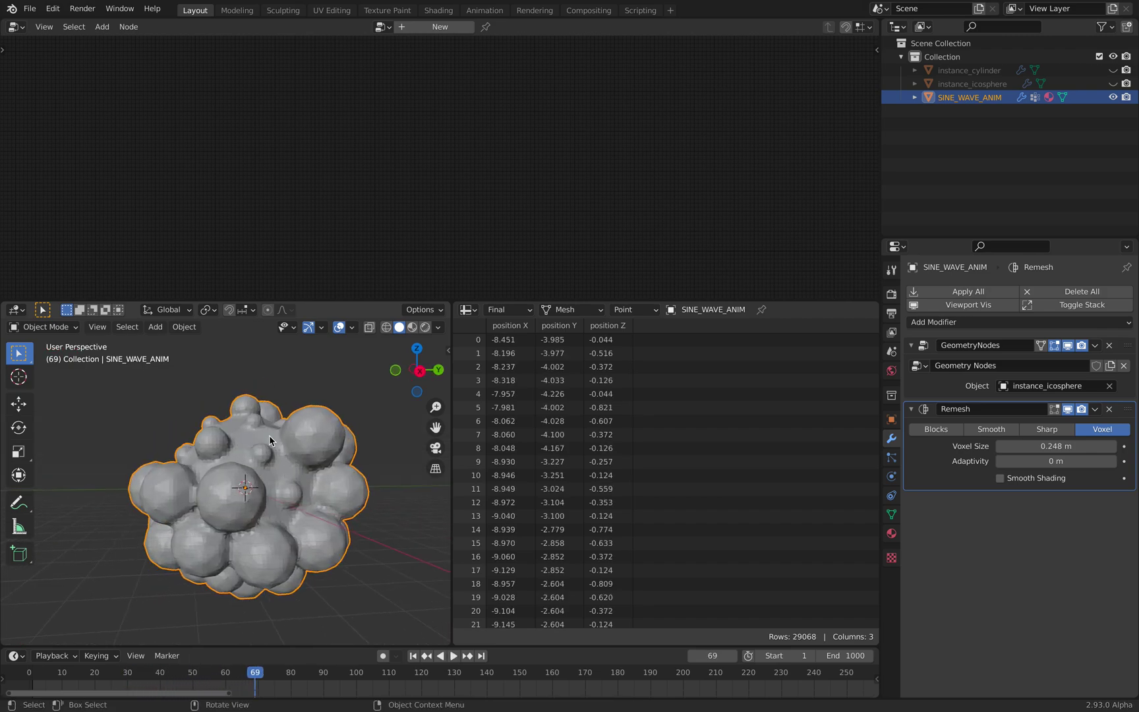
# Enable Smooth Shading on the Remesh modifier, set its voxel size to 0.448 m and preview the motion
pyautogui.click(1016, 479)
pyautogui.moveTo(1055, 446); pyautogui.dragTo(1080, 446)
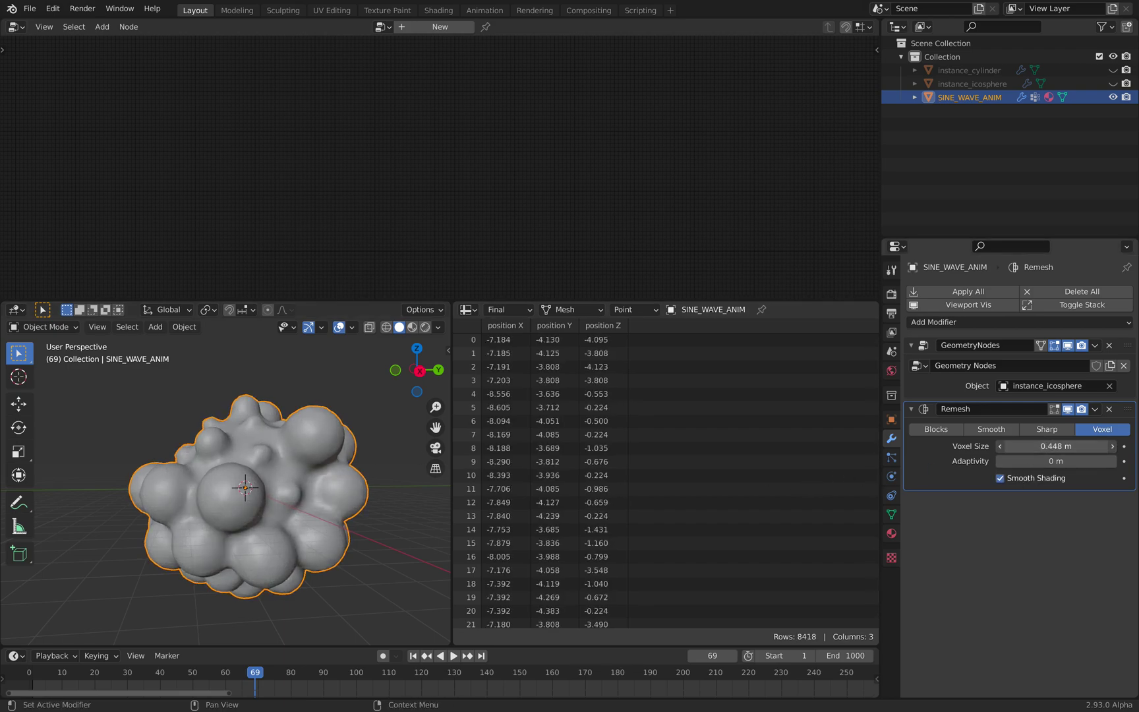
pyautogui.moveTo(258, 498); pyautogui.dragTo(300, 505, button='middle')
pyautogui.press('space')
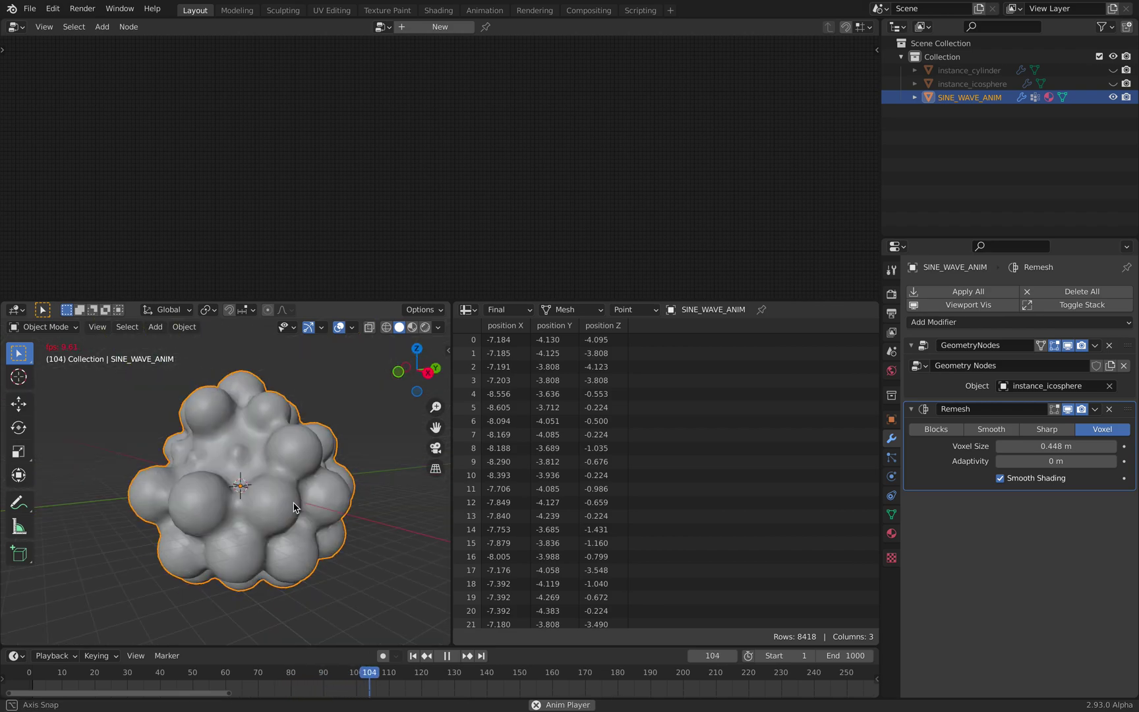
pyautogui.press('space')
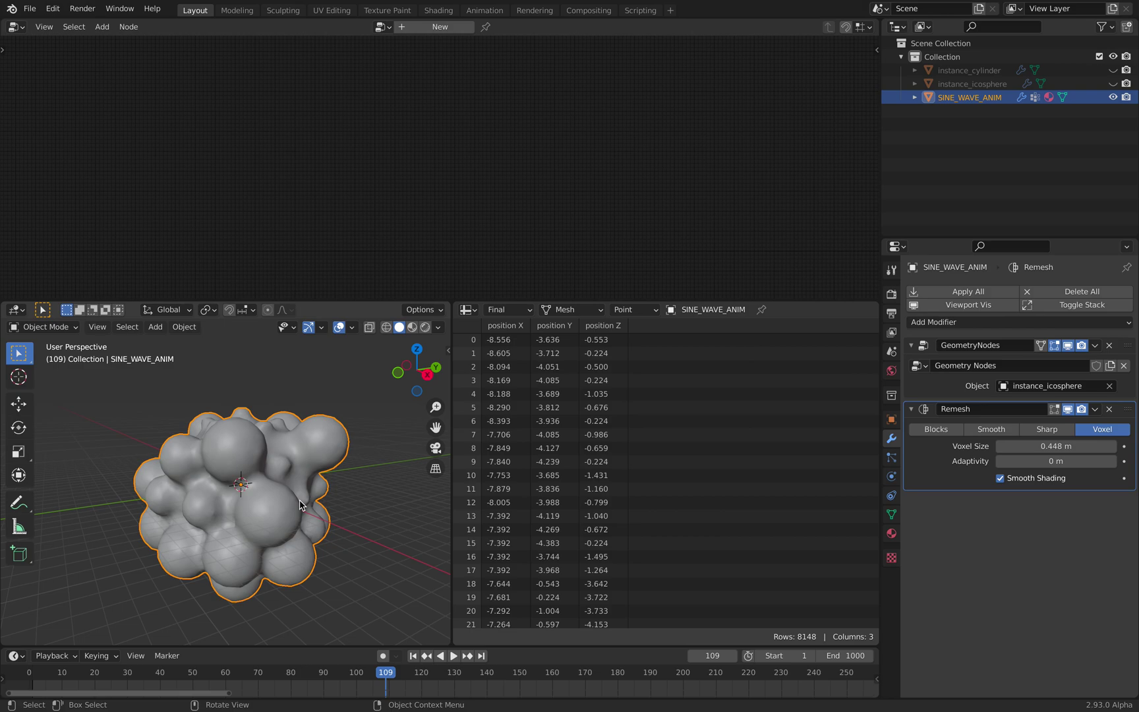
# Replay the smooth remeshed animation and view the blob from several angles
pyautogui.press('space')
pyautogui.moveTo(305, 486); pyautogui.dragTo(332, 467, button='middle')
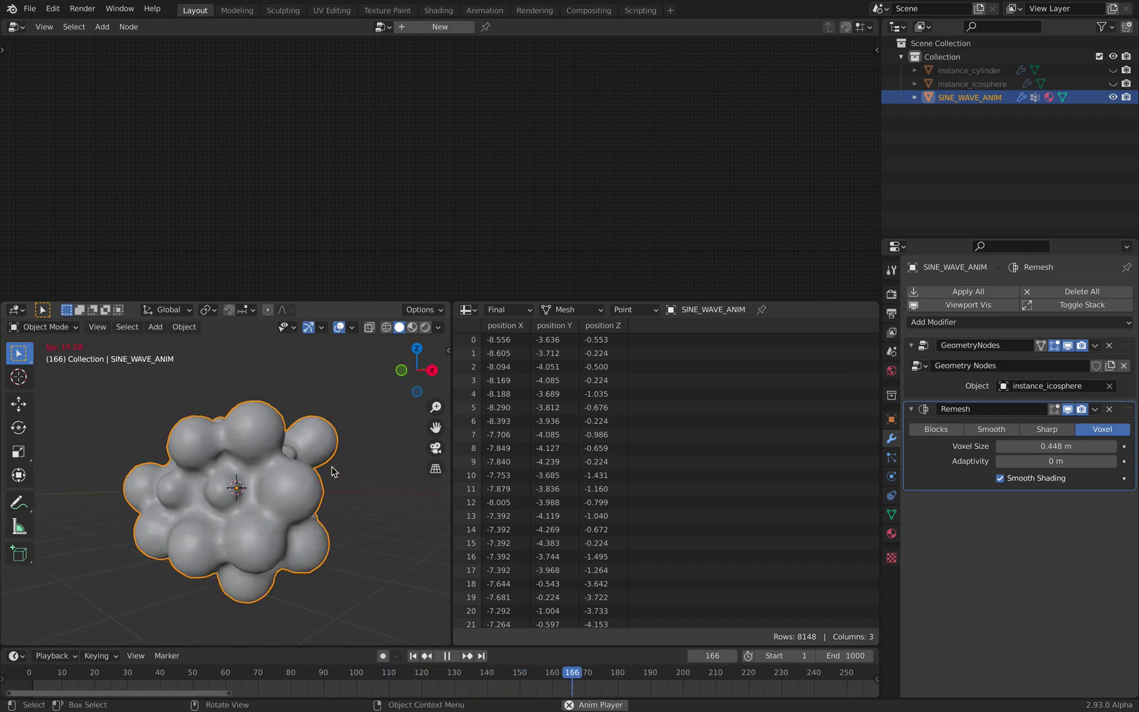
pyautogui.moveTo(330, 466); pyautogui.dragTo(303, 485, button='middle')
pyautogui.press('space')
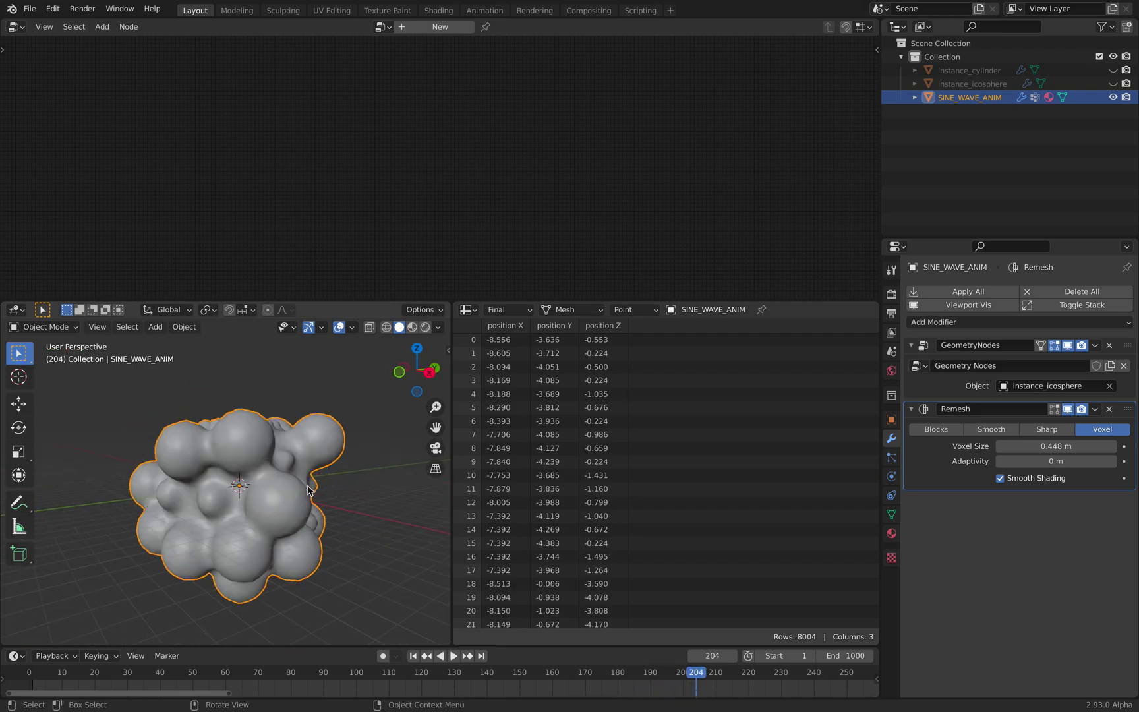